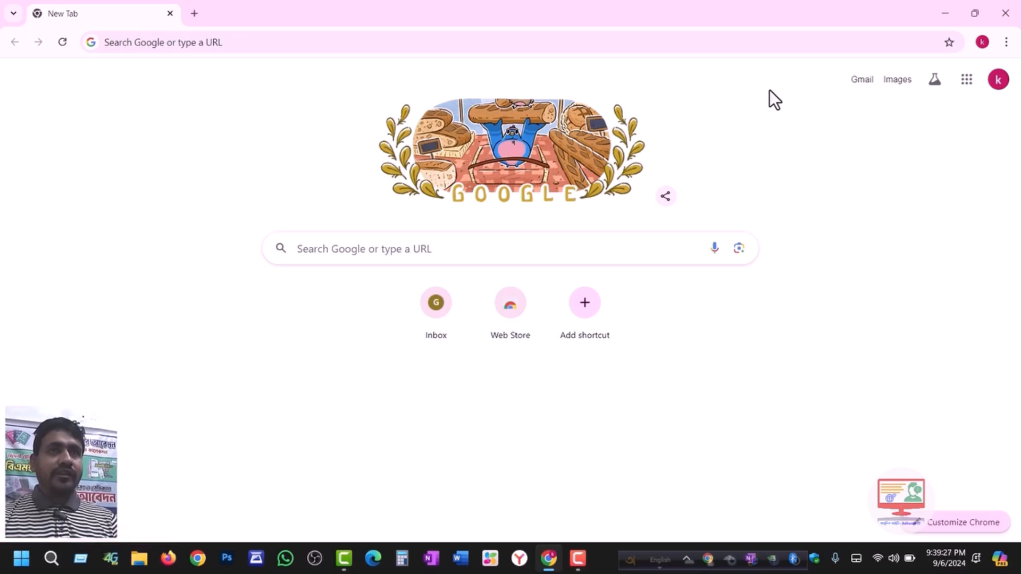
# - Open the Gmail inbox, then Google 'epassport gov bd' in a new tab and open the E-Passport site
pyautogui.click(854, 81)
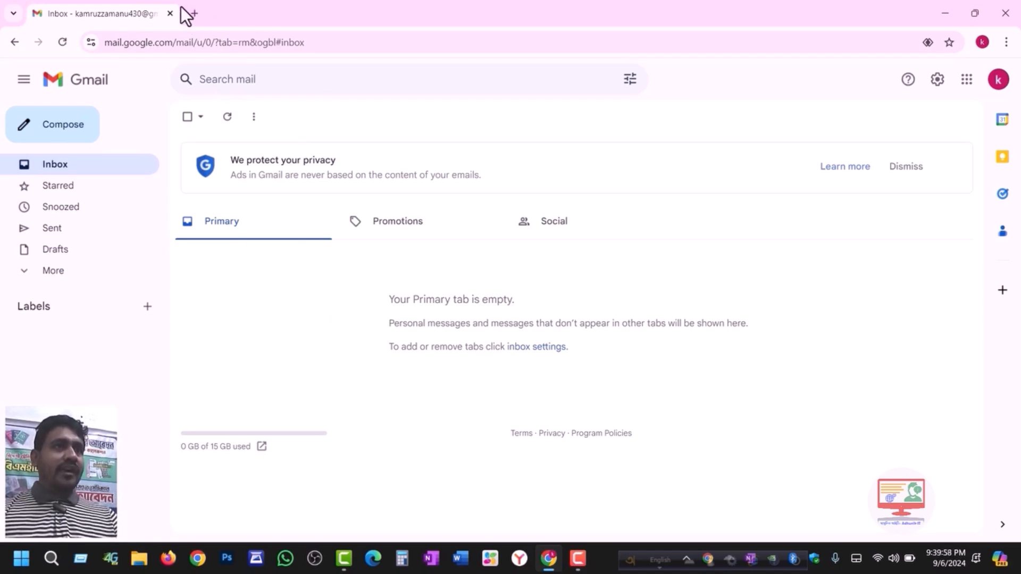
pyautogui.click(194, 13)
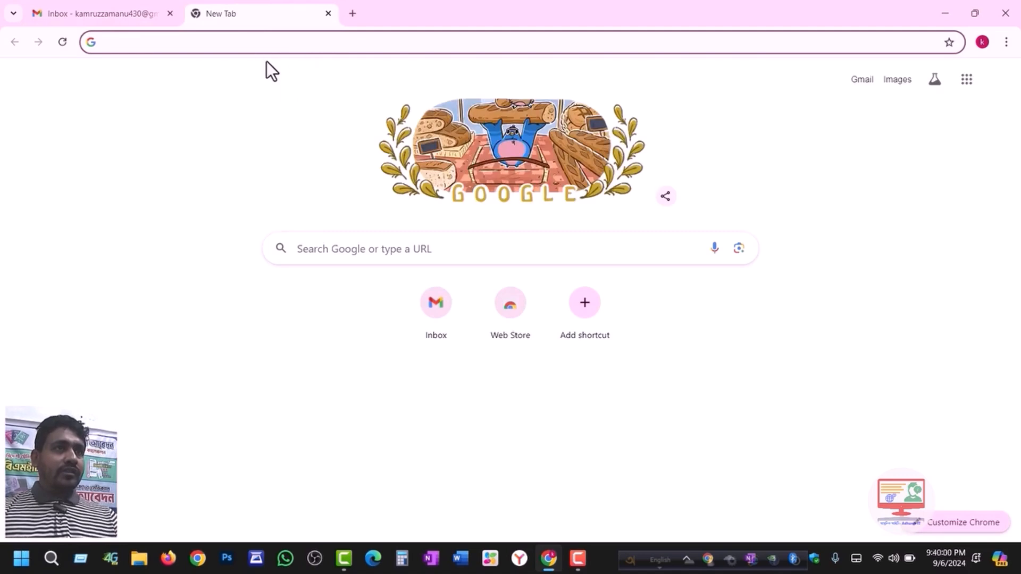
pyautogui.click(409, 250)
pyautogui.write('epa')
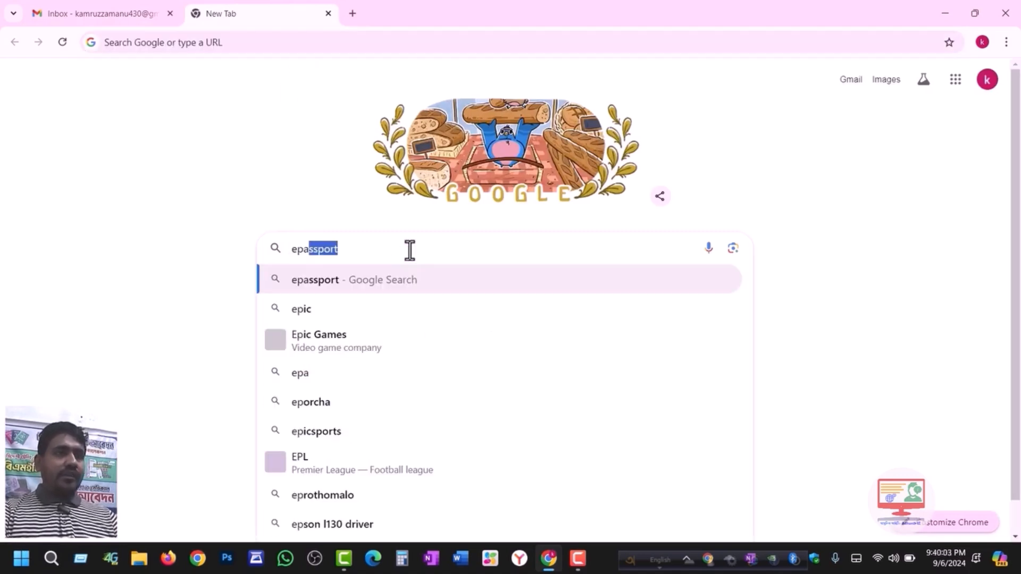
pyautogui.write('ssport gov bd')
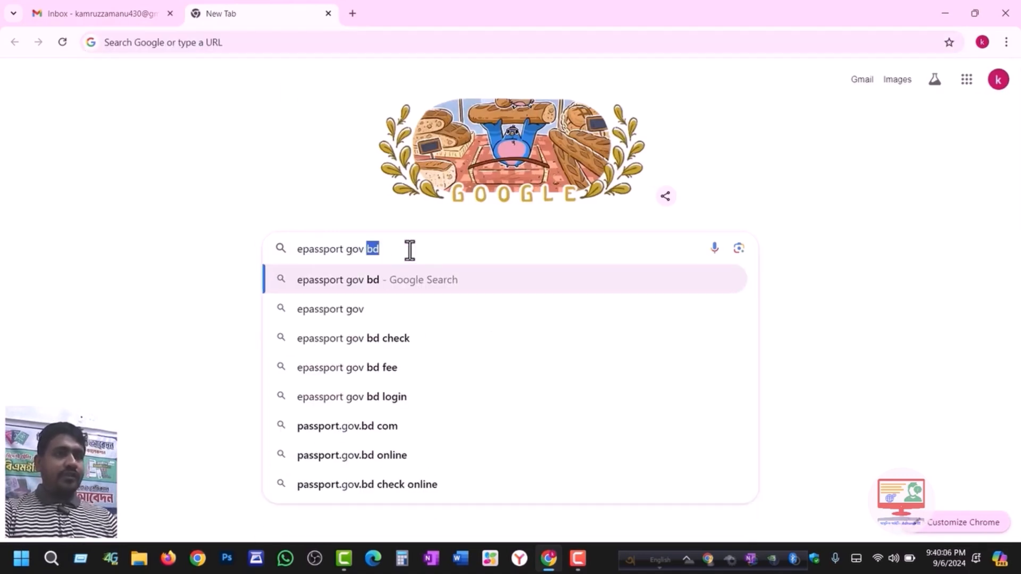
pyautogui.press('Return')
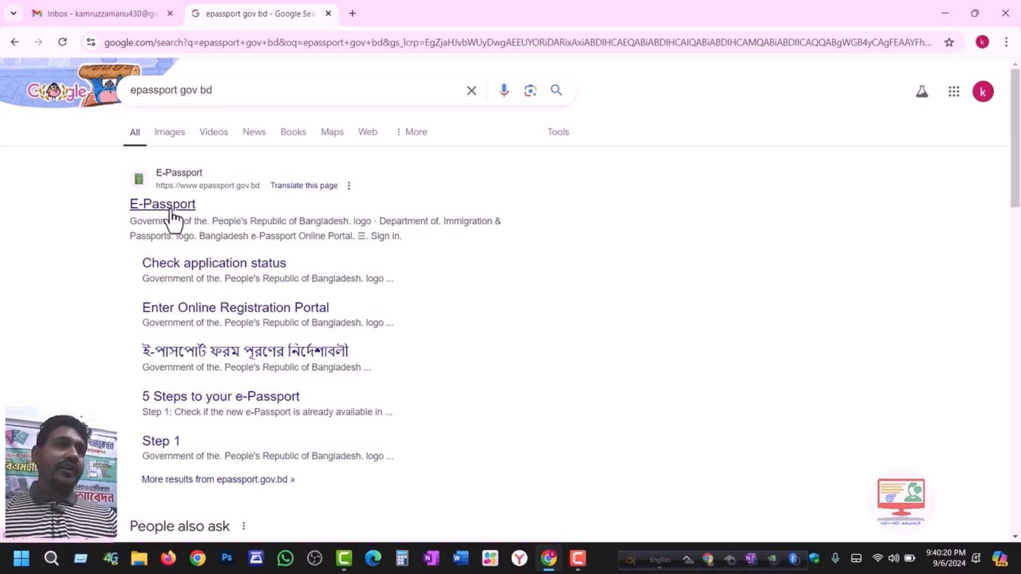
pyautogui.click(180, 208)
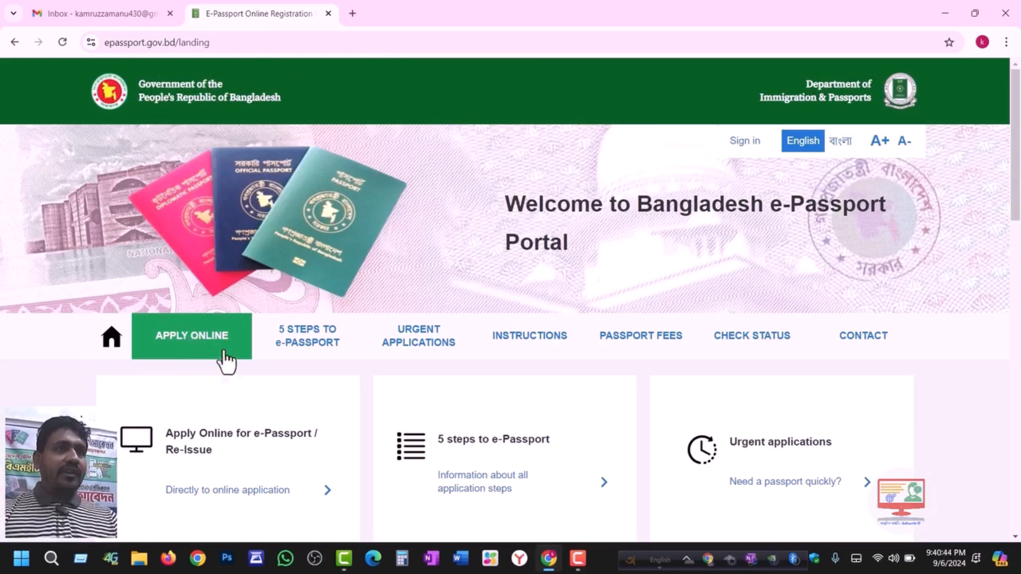
# - Choose Apply Online to show Step 1: Check availability of e-Passport in your region
pyautogui.click(194, 351)
pyautogui.moveTo(1018, 222); pyautogui.dragTo(1018, 244)
pyautogui.moveTo(192, 223); pyautogui.dragTo(260, 226)
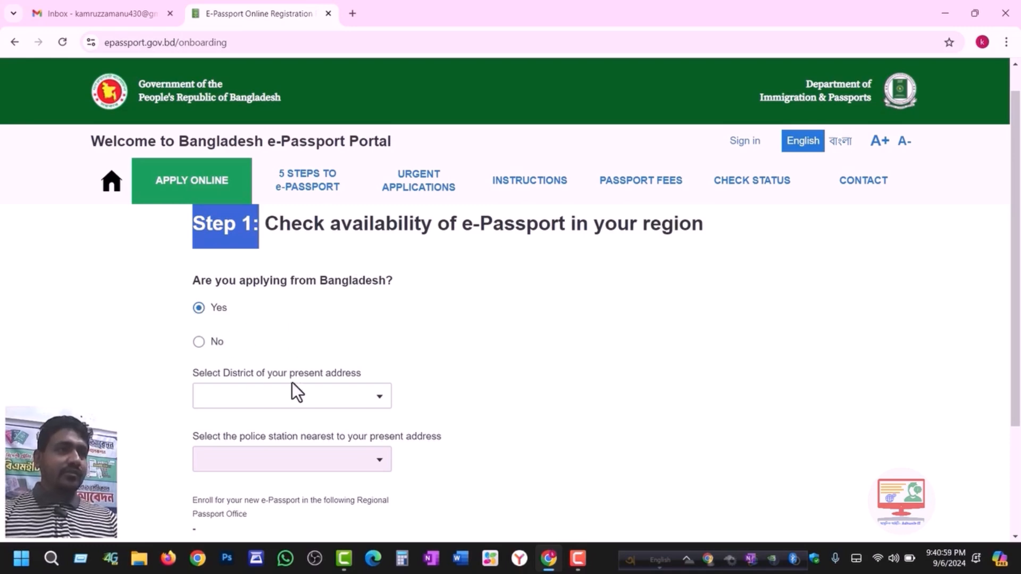
# - Pick GAZIPUR as district and SREEPUR as police station, then continue to Step 2
pyautogui.click(257, 400)
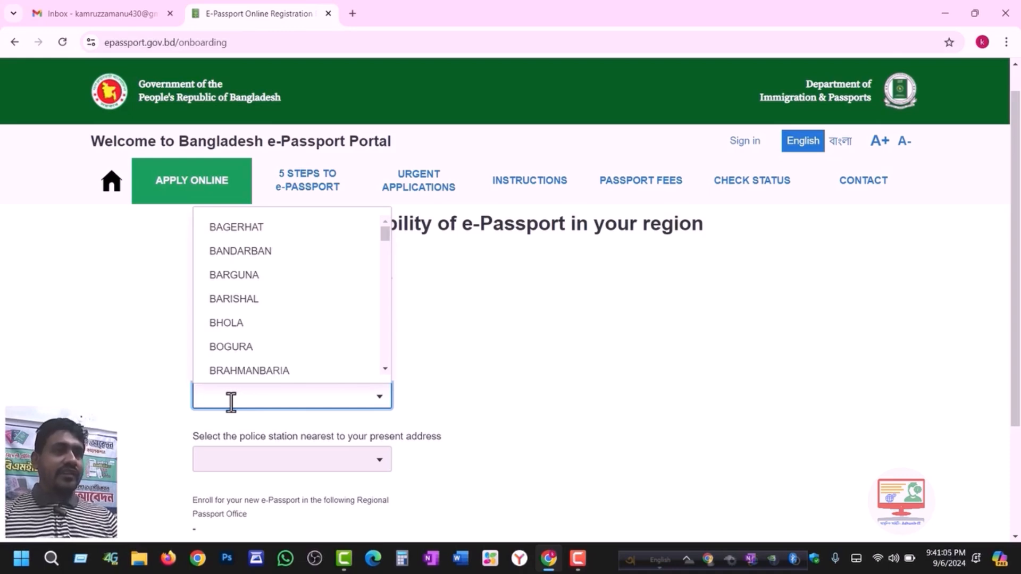
pyautogui.write('G')
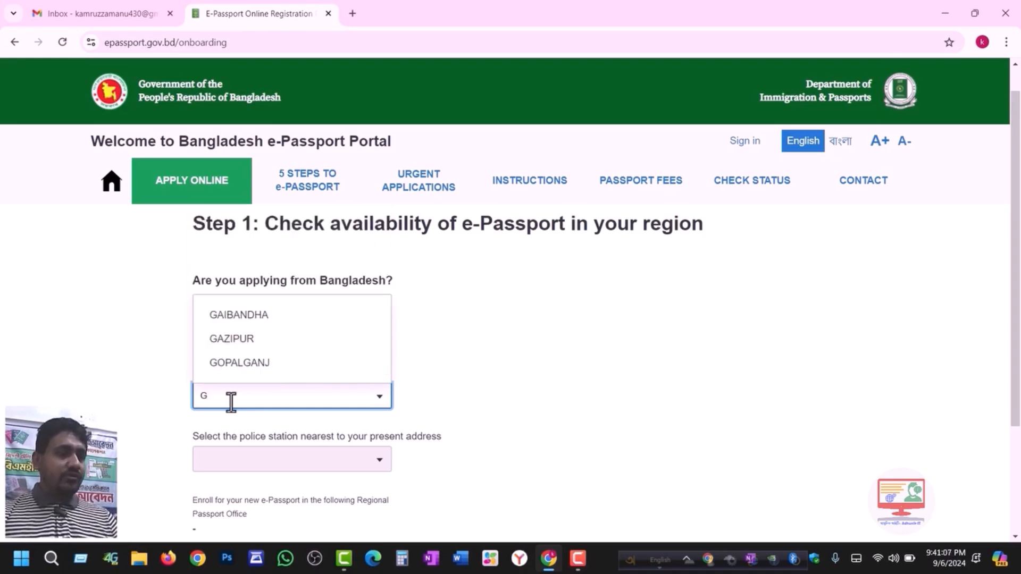
pyautogui.write('A')
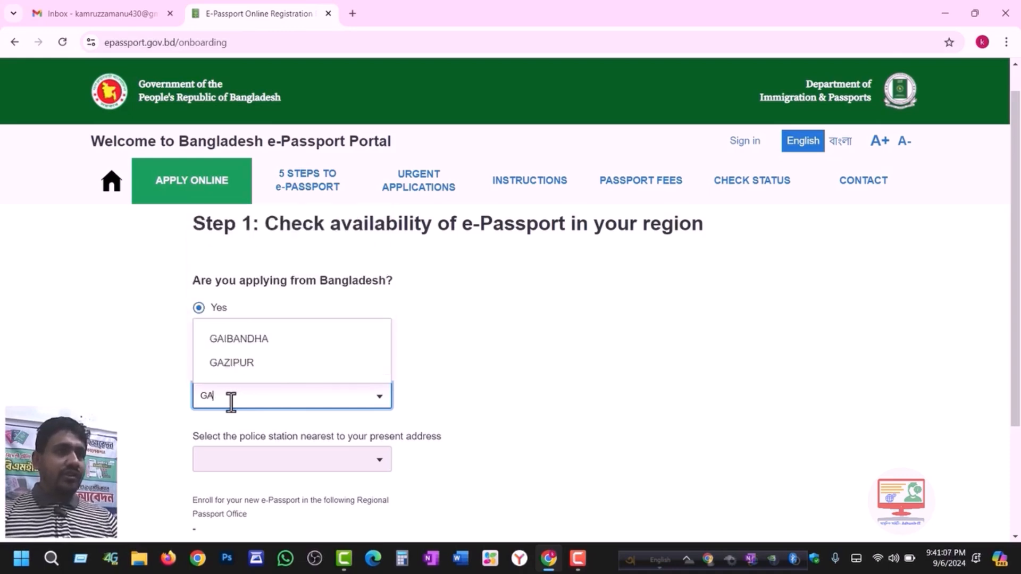
pyautogui.click(230, 364)
pyautogui.moveTo(1014, 270); pyautogui.dragTo(1018, 341)
pyautogui.click(242, 354)
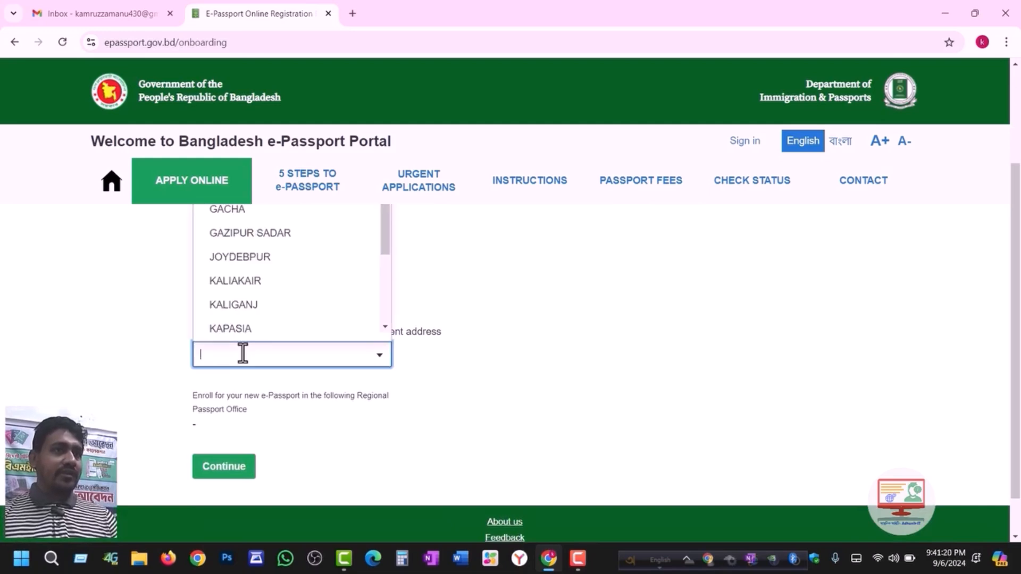
pyautogui.write('S')
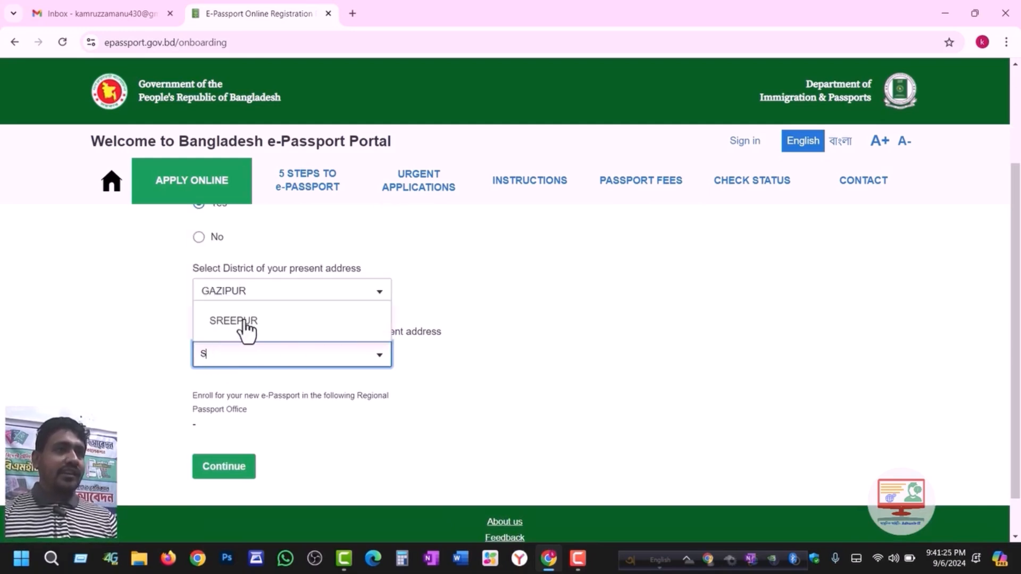
pyautogui.click(235, 325)
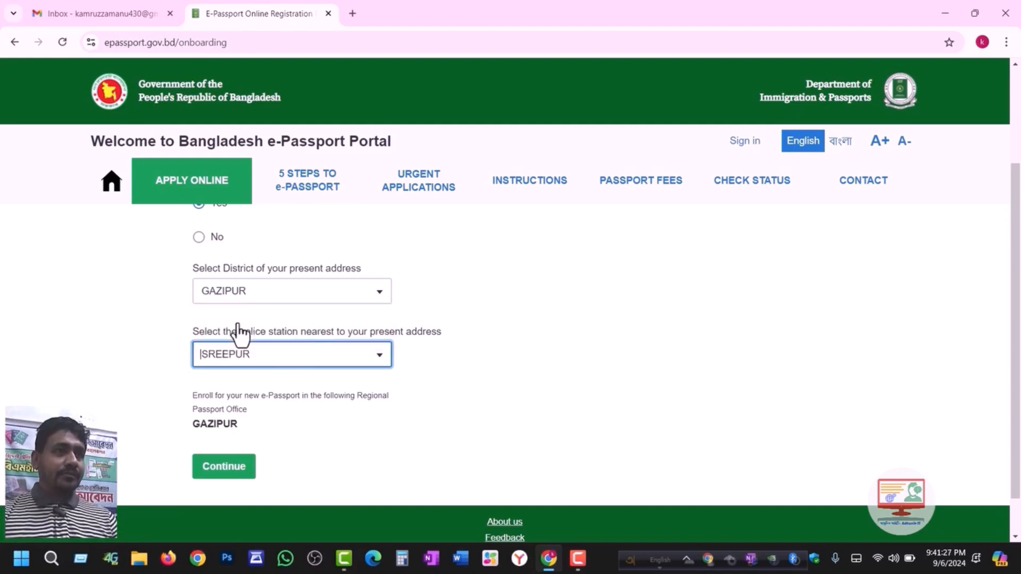
pyautogui.click(221, 473)
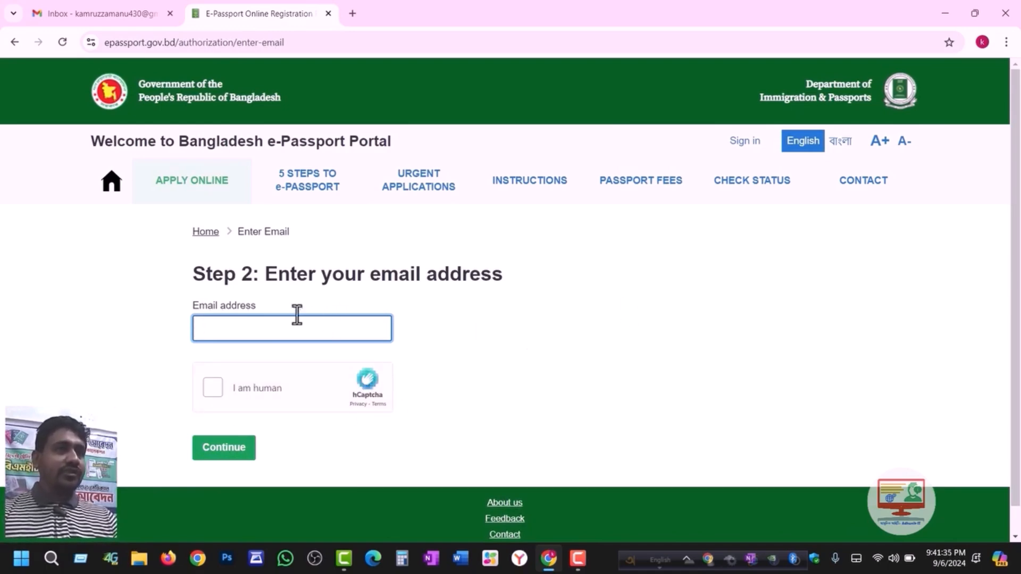
# - Copy the Google account's email address from the Gmail account panel
pyautogui.click(103, 1)
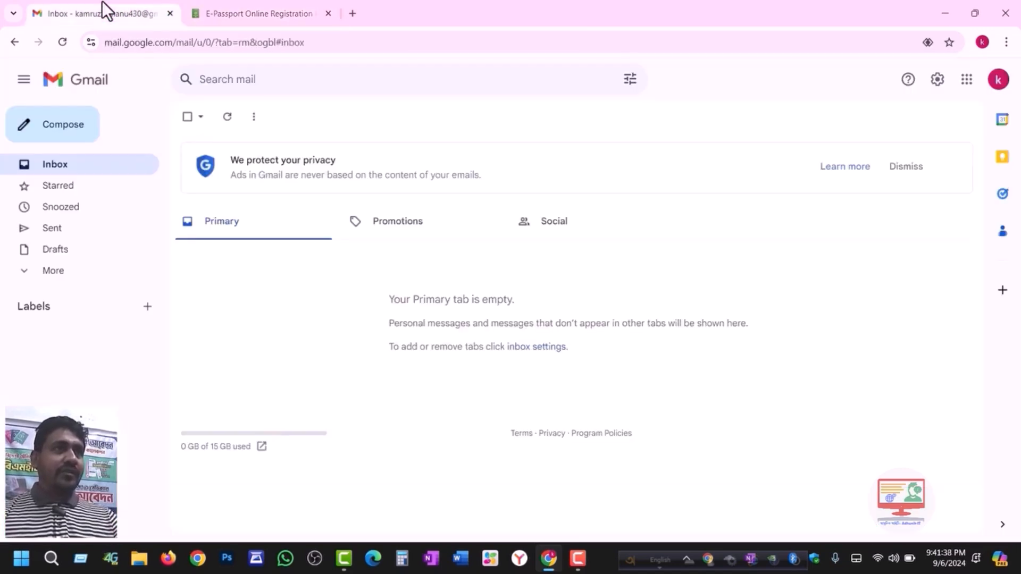
pyautogui.click(996, 83)
pyautogui.moveTo(803, 119); pyautogui.dragTo(940, 117)
pyautogui.rightClick(927, 122)
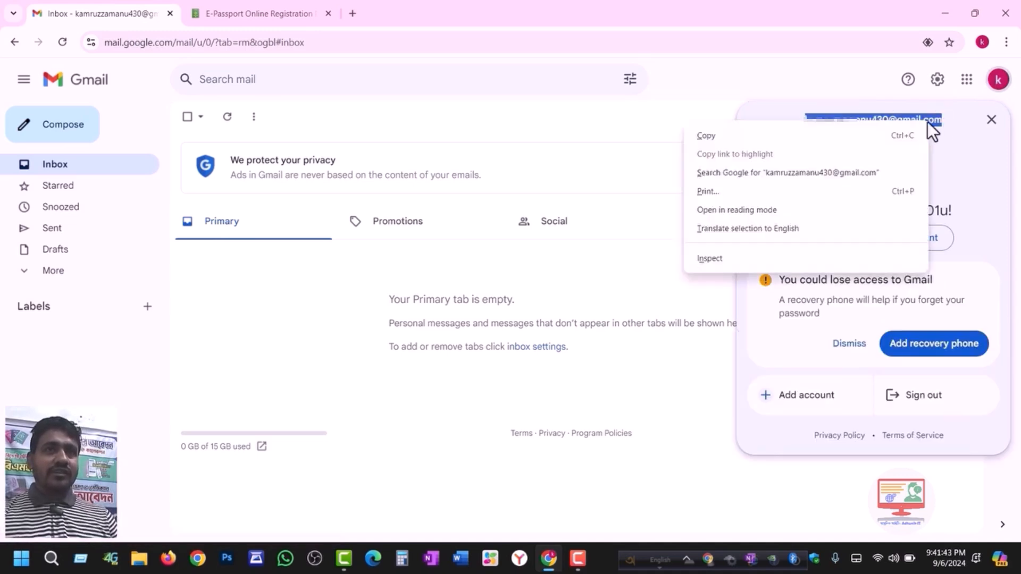
pyautogui.click(722, 135)
# - Paste the address into the Step 2 email field and tick the hCaptcha 'I am human' box
pyautogui.click(250, 10)
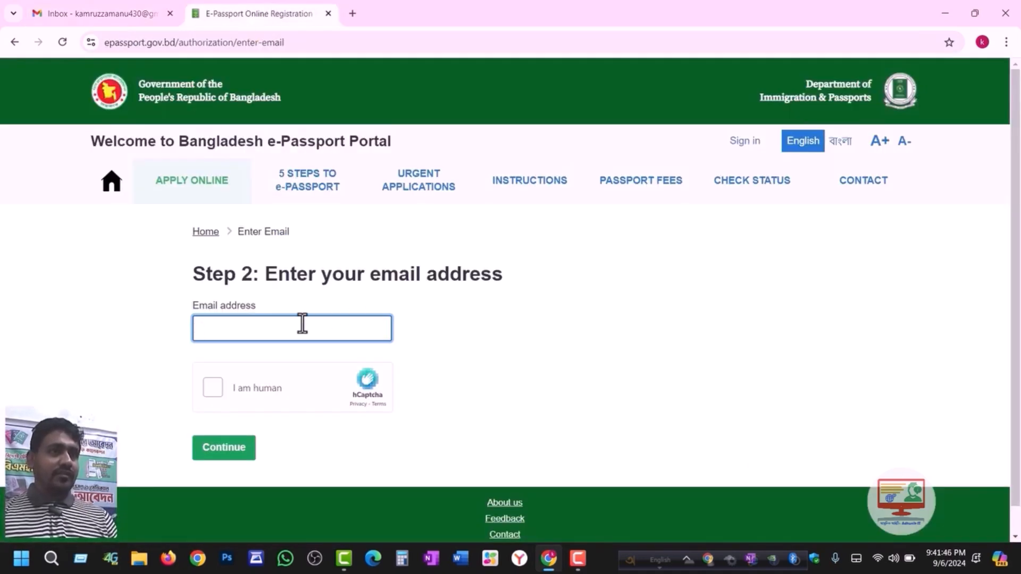
pyautogui.hotkey('ctrl', 'v')
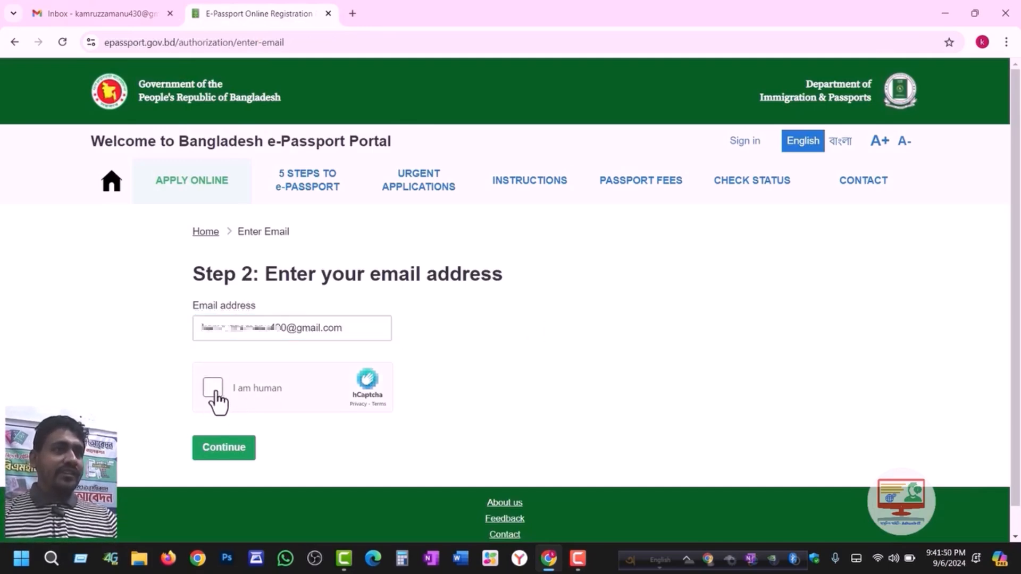
pyautogui.click(212, 395)
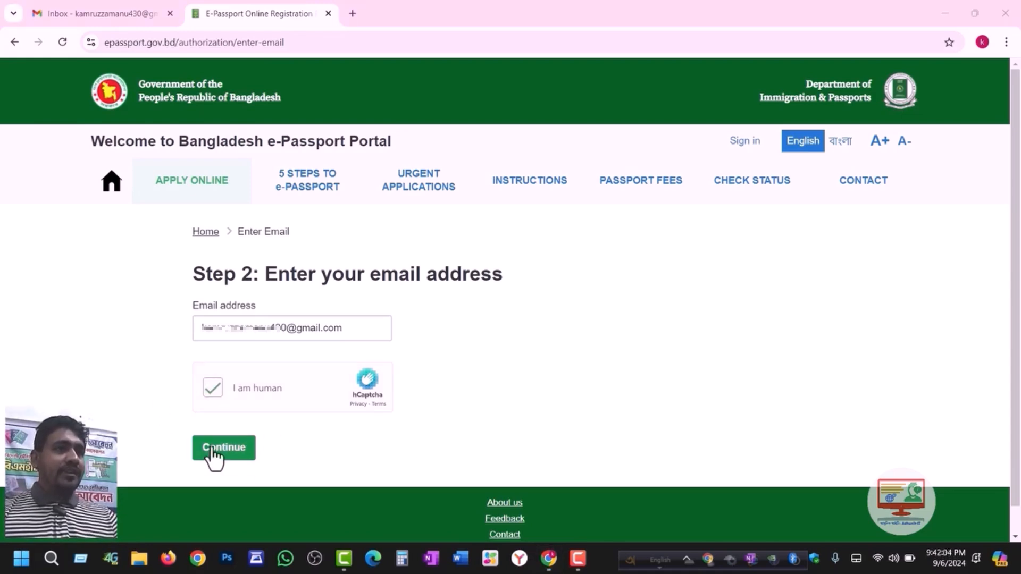
# - Submit the email to reach Step 3 and note the minimum password length rule
pyautogui.click(231, 449)
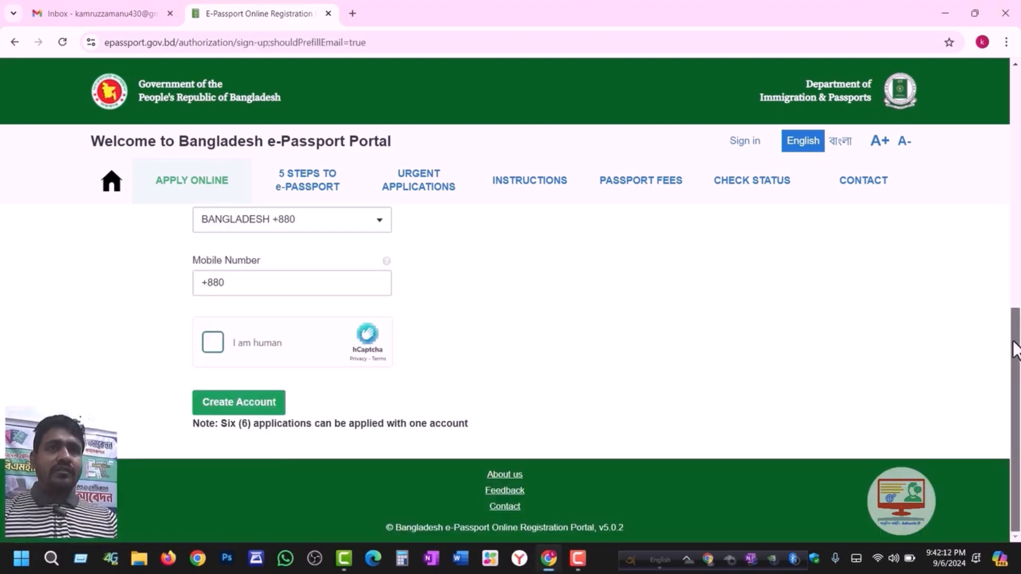
pyautogui.moveTo(1015, 345); pyautogui.dragTo(1018, 142)
pyautogui.click(253, 385)
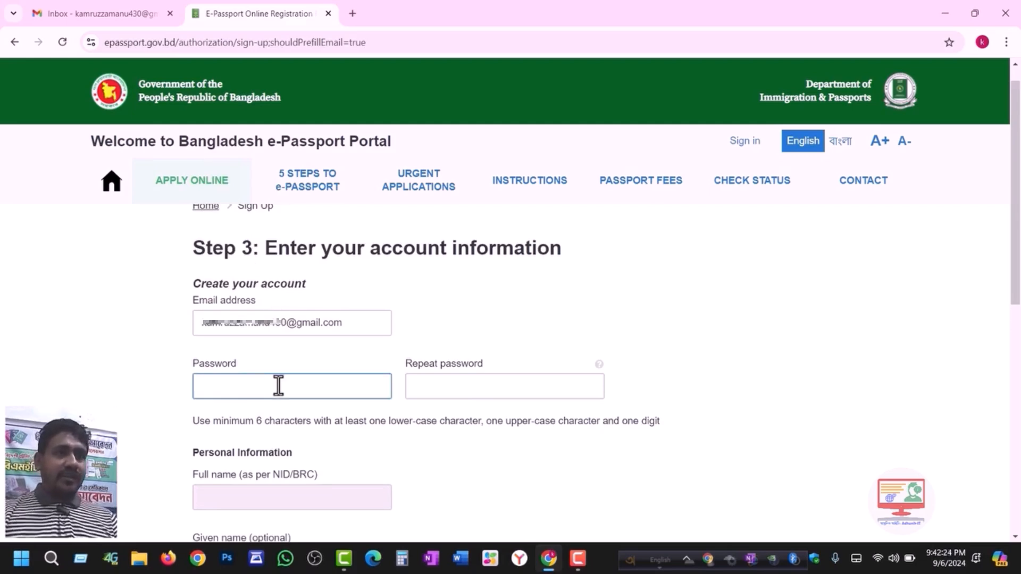
pyautogui.click(277, 386)
pyautogui.click(250, 423)
pyautogui.moveTo(250, 425); pyautogui.dragTo(304, 425)
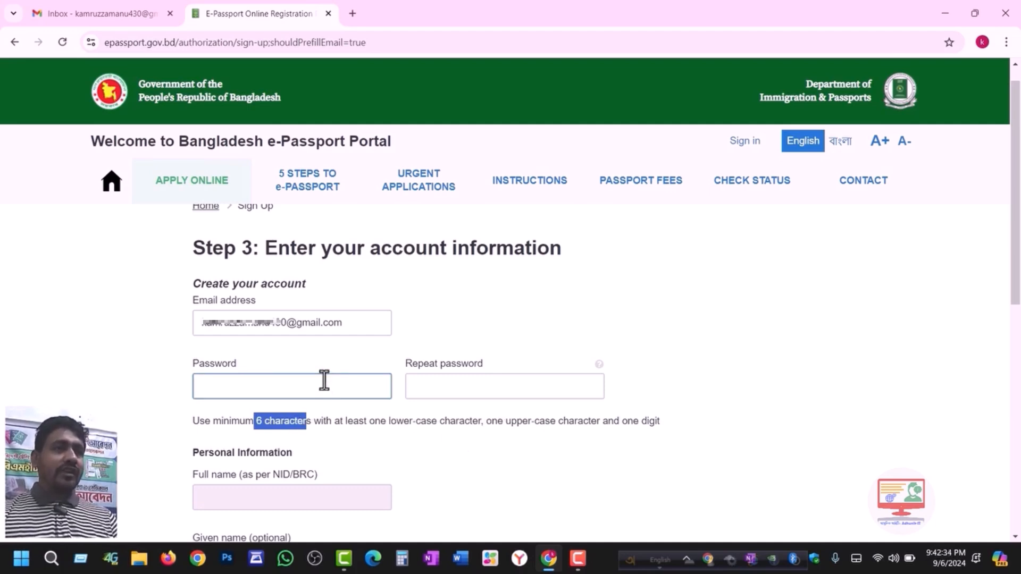
# - Enter the eight-character account password and repeat it in the confirmation field
pyautogui.click(227, 388)
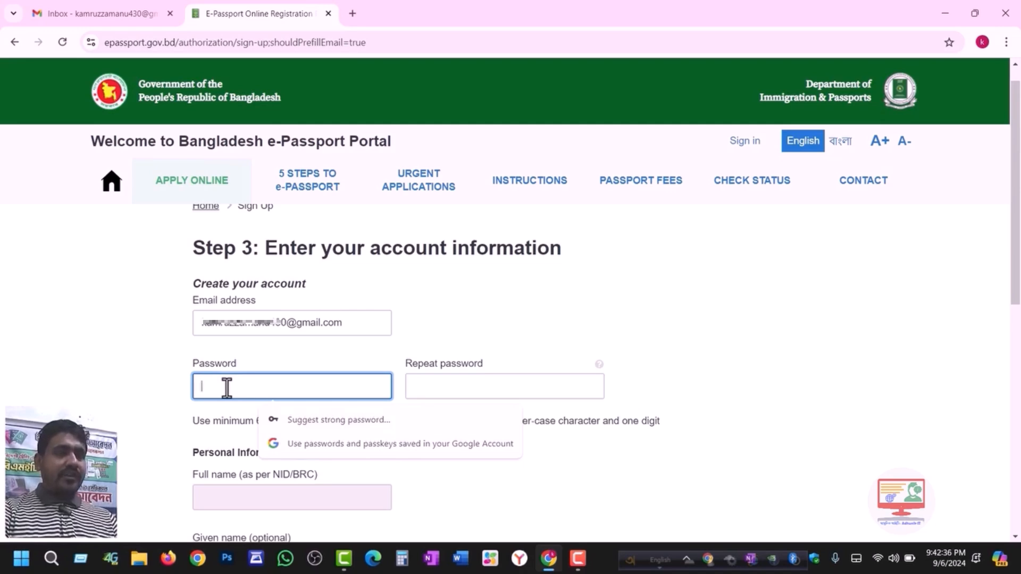
pyautogui.write('a')
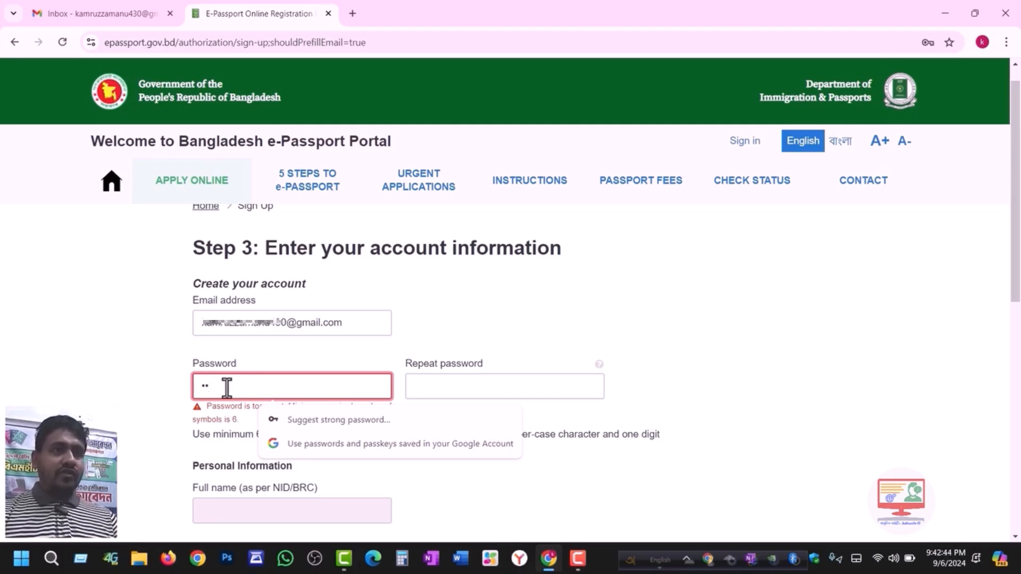
pyautogui.write('******')
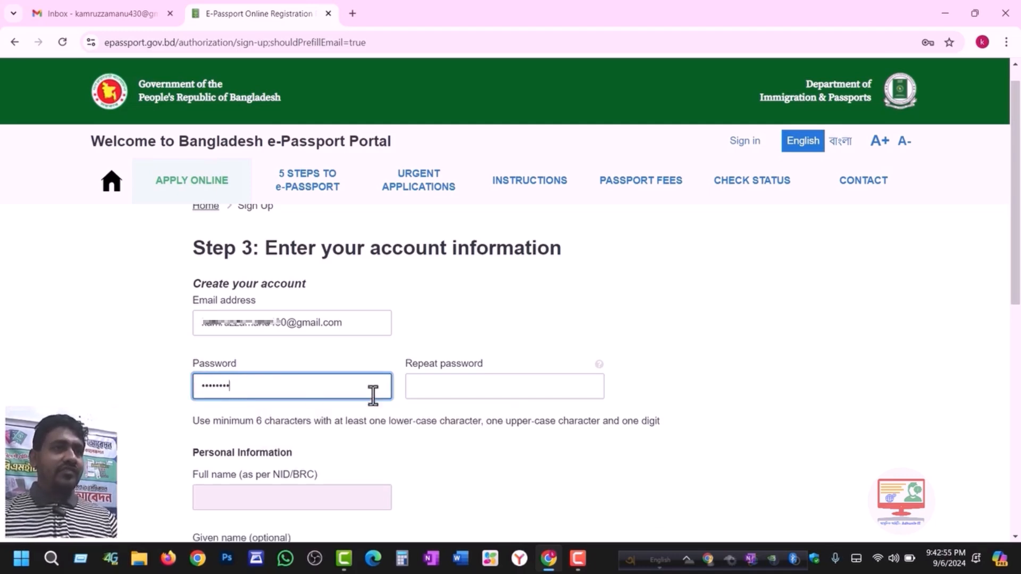
pyautogui.click(437, 392)
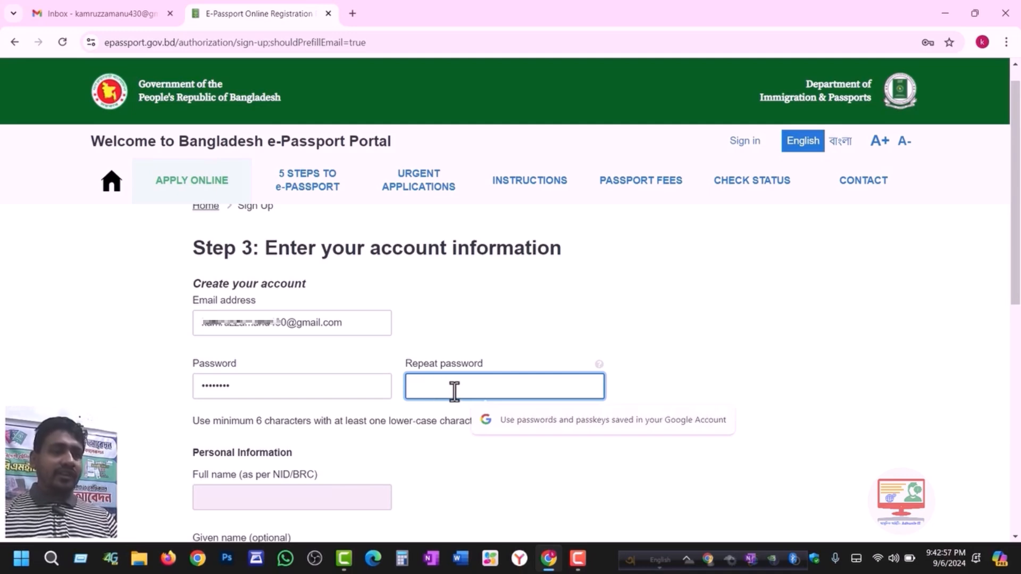
pyautogui.write('*')
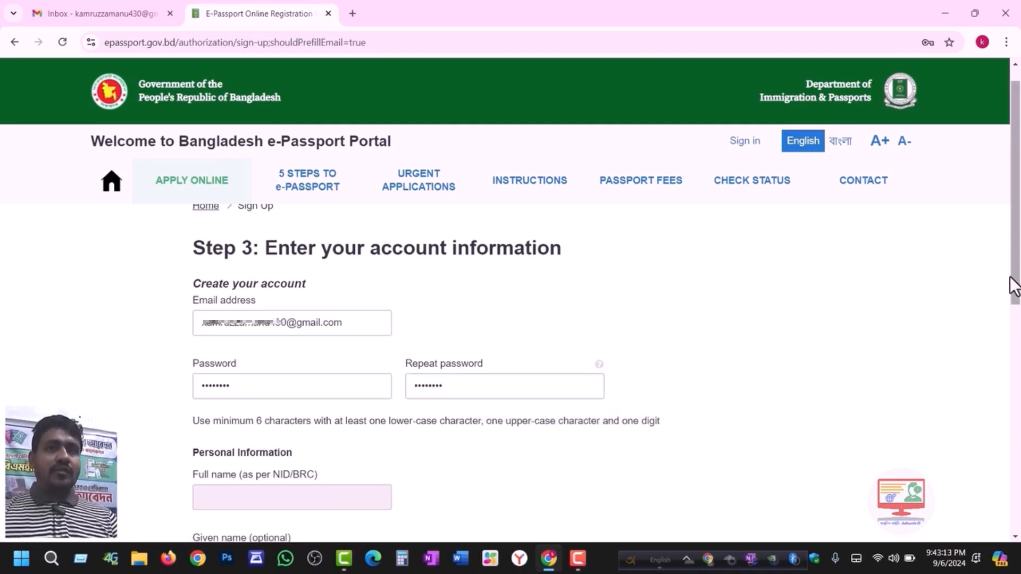
pyautogui.moveTo(1012, 285); pyautogui.dragTo(1018, 411)
# - Type first attempts at the given name and surname, moving surname text into the given name
pyautogui.click(261, 291)
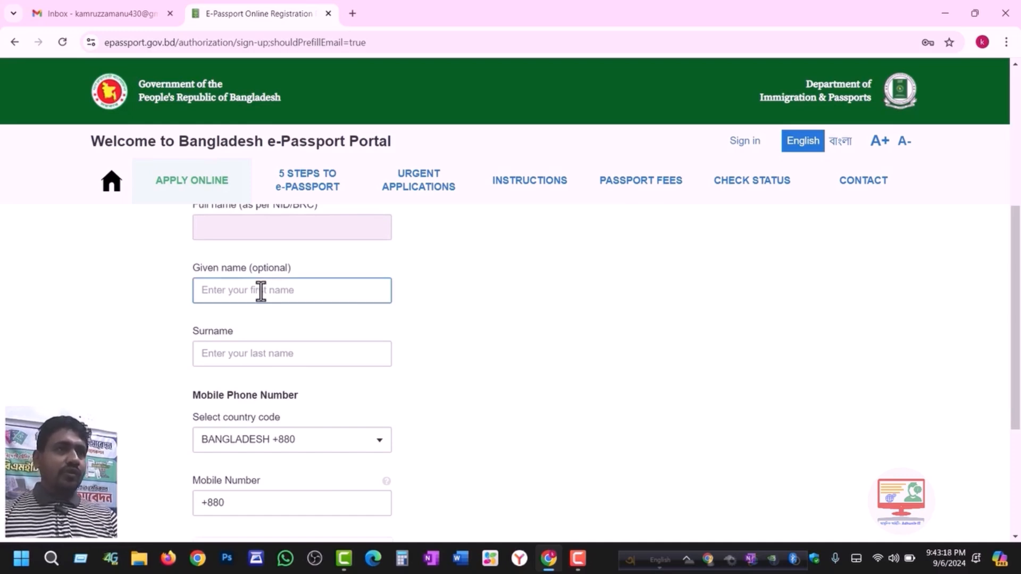
pyautogui.click(226, 355)
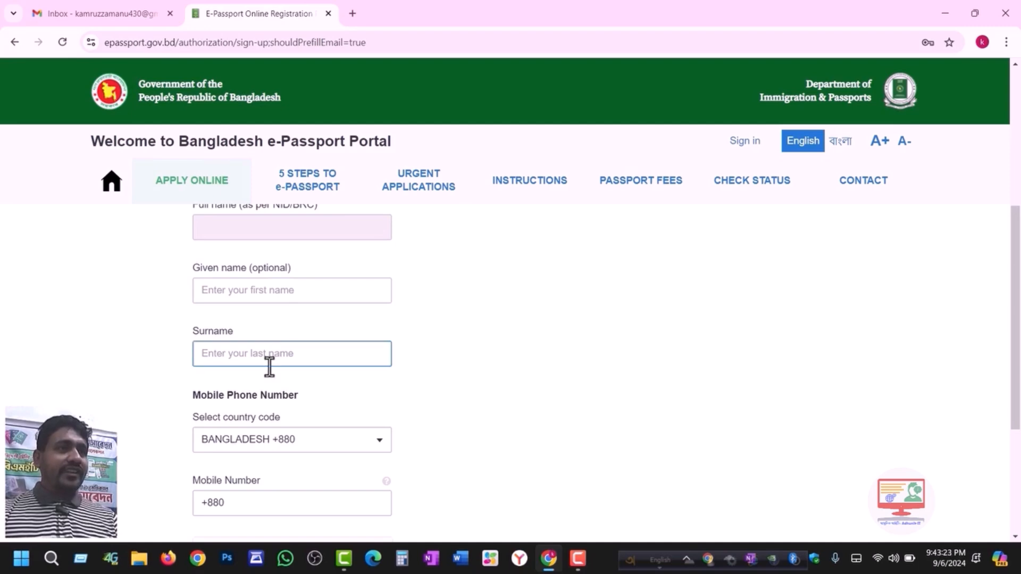
pyautogui.click(239, 356)
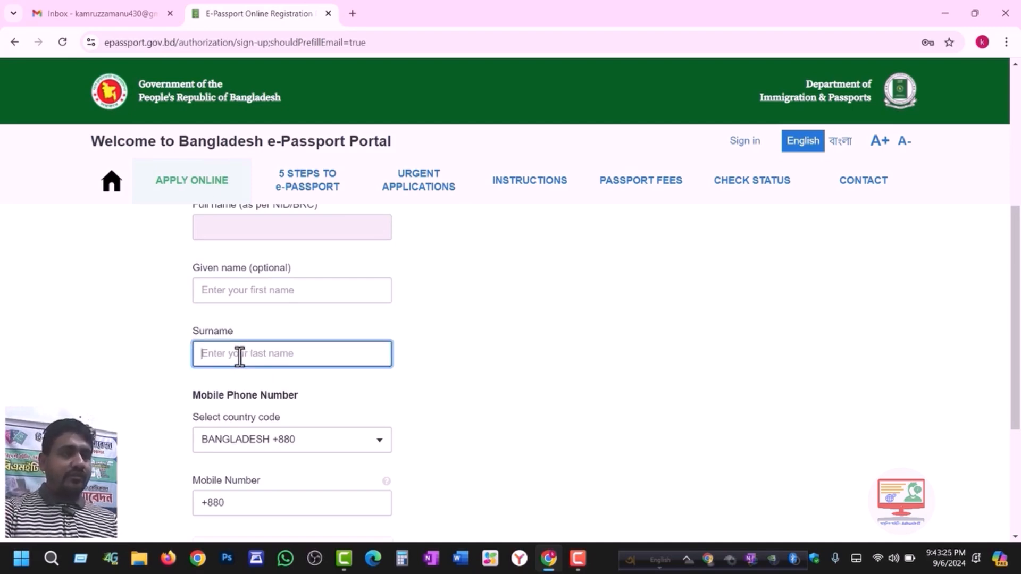
pyautogui.write('KHAL')
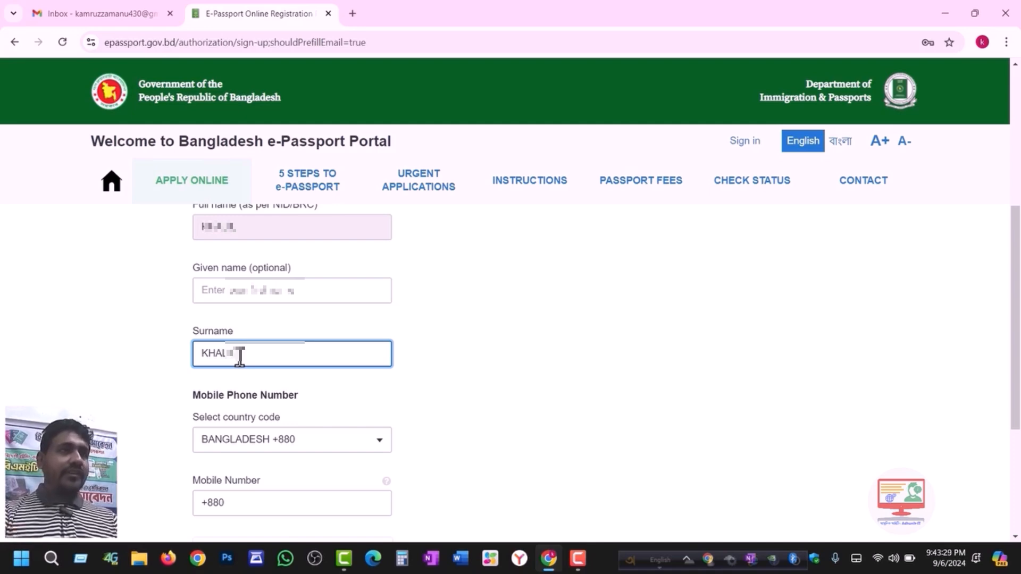
pyautogui.click(232, 293)
pyautogui.write('MD')
pyautogui.click(252, 355)
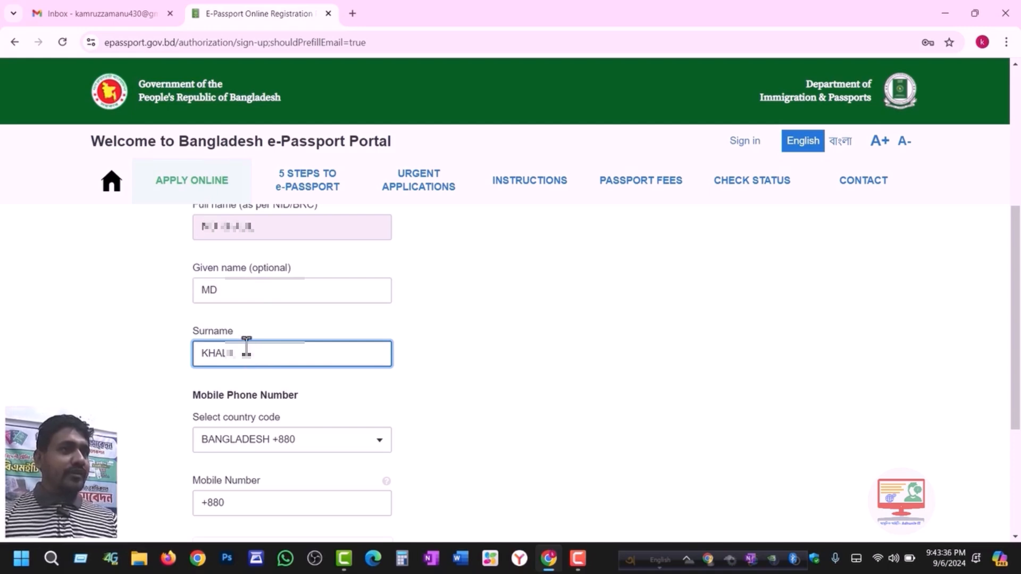
pyautogui.click(233, 292)
pyautogui.moveTo(242, 352); pyautogui.dragTo(195, 363)
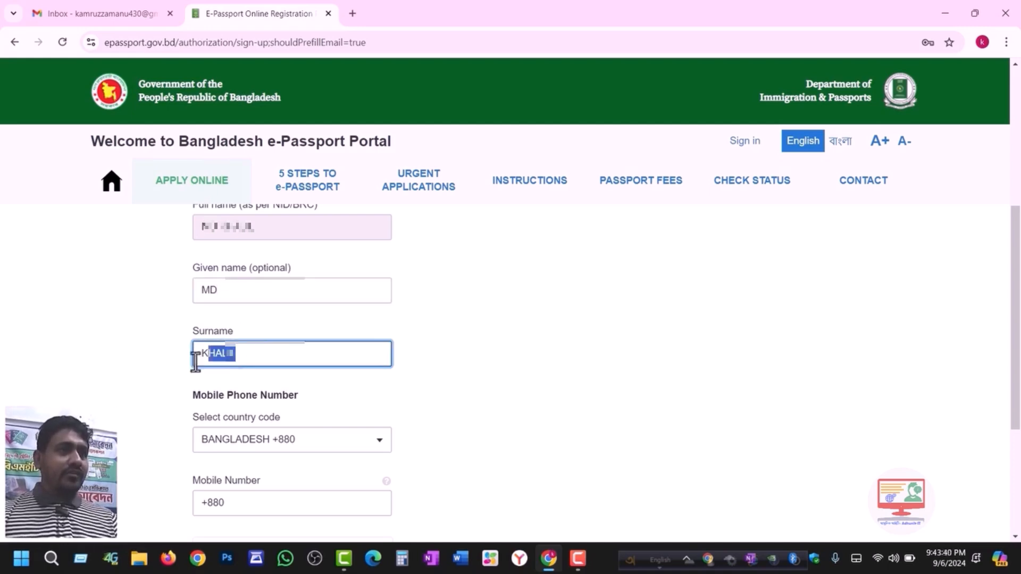
pyautogui.hotkey('ctrl', 'x')
pyautogui.click(244, 300)
pyautogui.hotkey('ctrl', 'v')
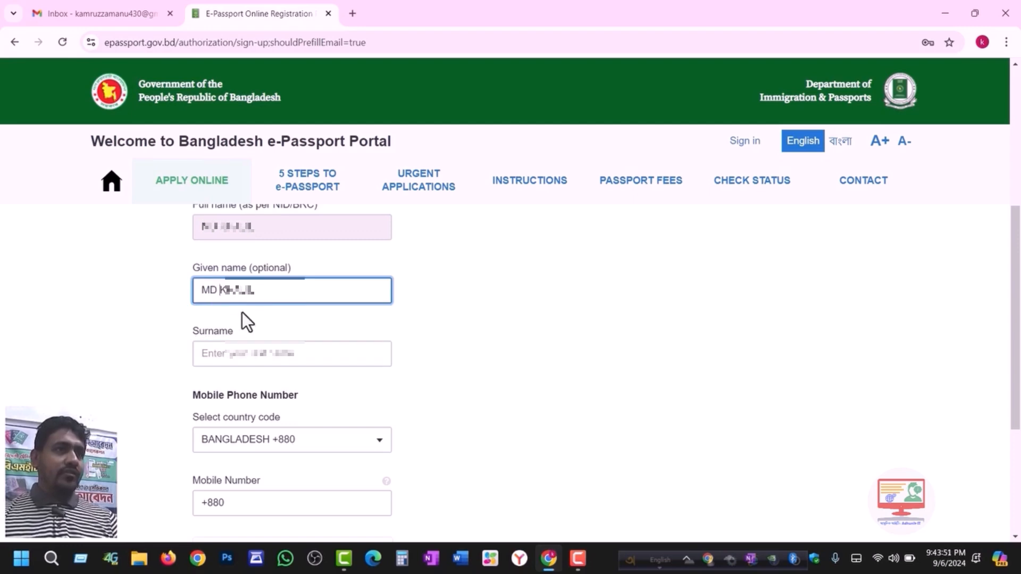
pyautogui.click(234, 353)
pyautogui.write('RAHAMN')
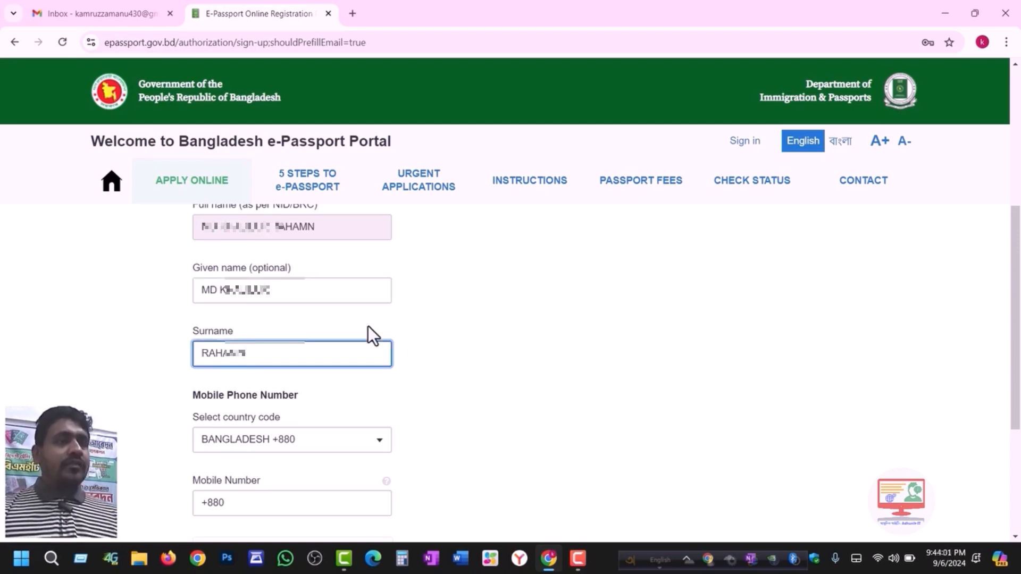
# - Clear the misspelled surname and the extra text in the given name field
pyautogui.doubleClick(219, 353)
pyautogui.press('BackSpace')
pyautogui.moveTo(302, 302); pyautogui.dragTo(222, 297)
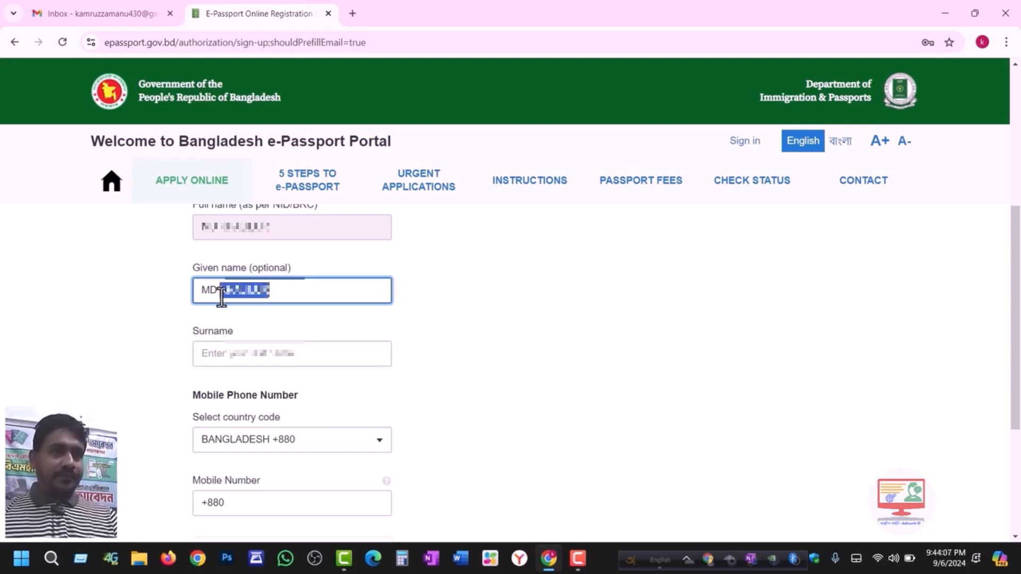
pyautogui.press('BackSpace')
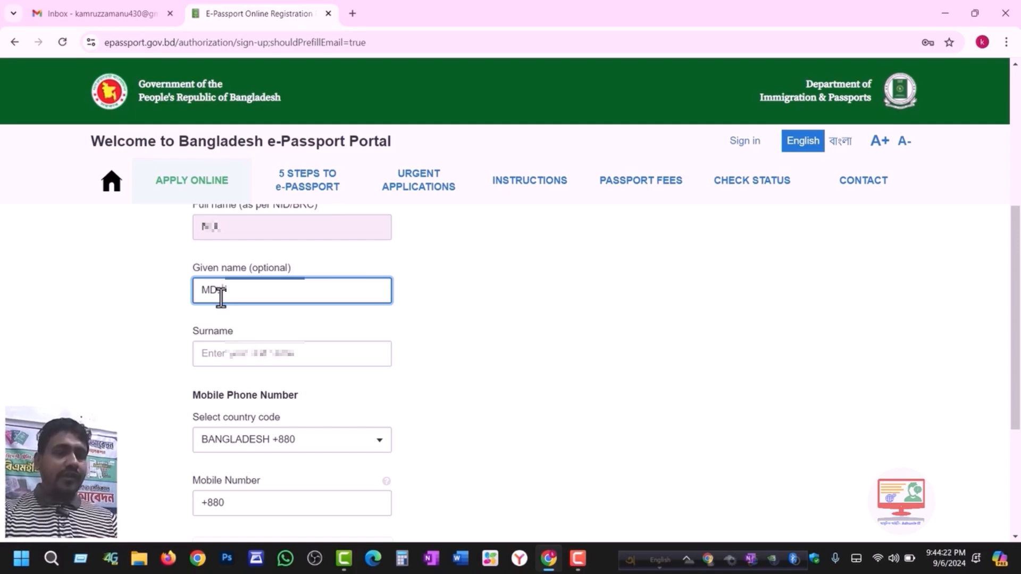
pyautogui.write(';')
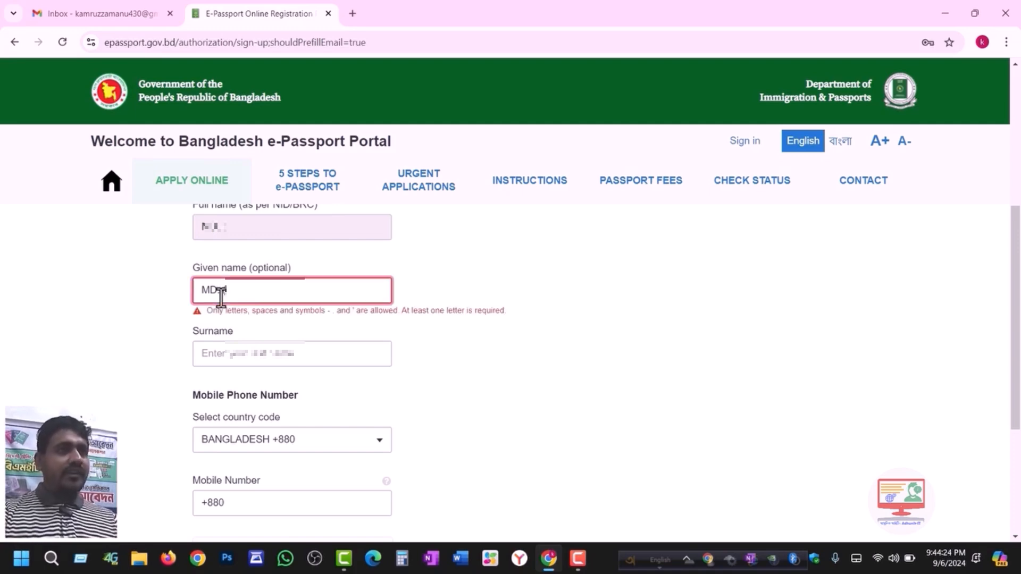
pyautogui.press('BackSpace')
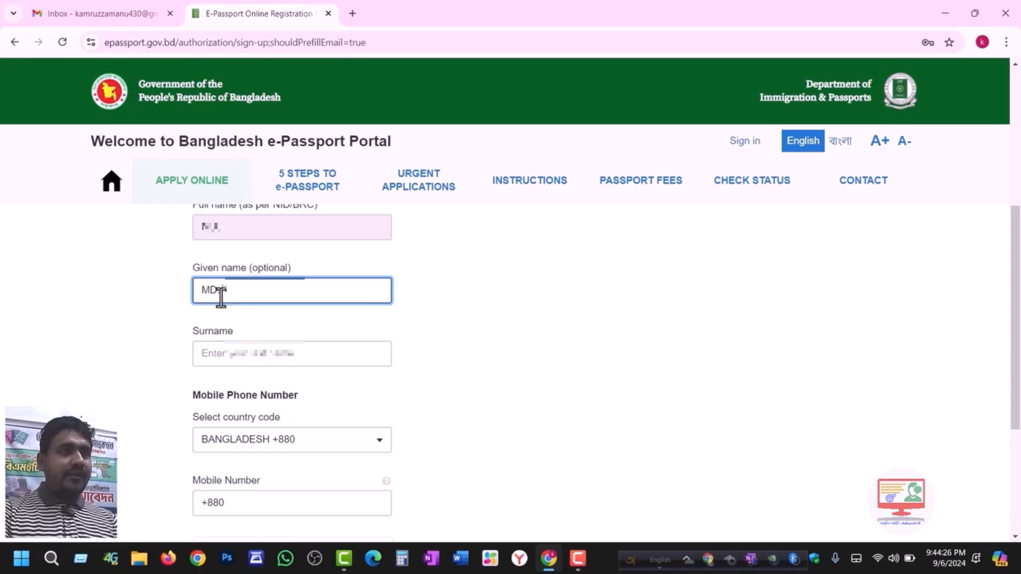
pyautogui.write(';')
pyautogui.press('BackSpace')
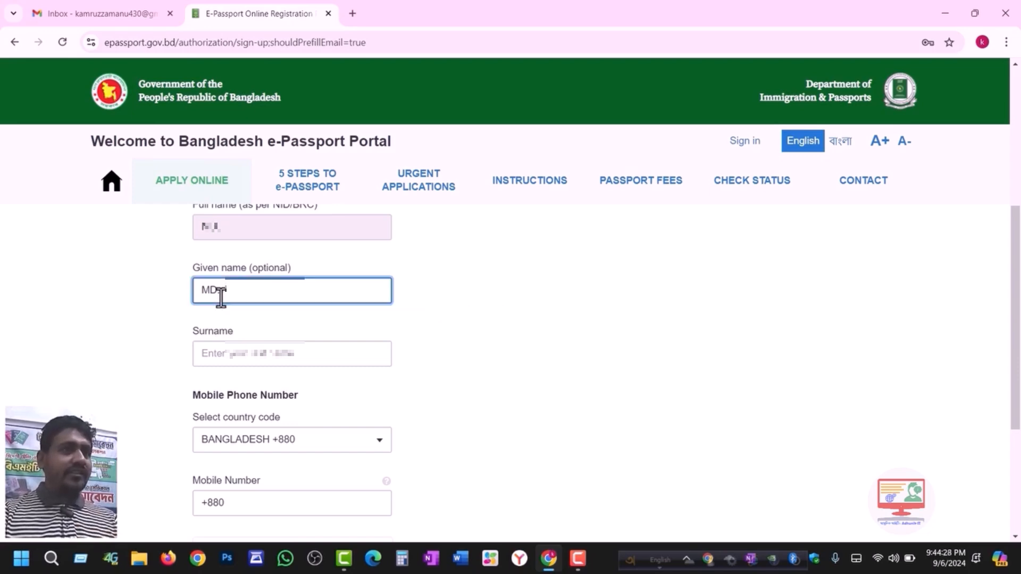
pyautogui.press('BackSpace')
pyautogui.press('BackSpace')
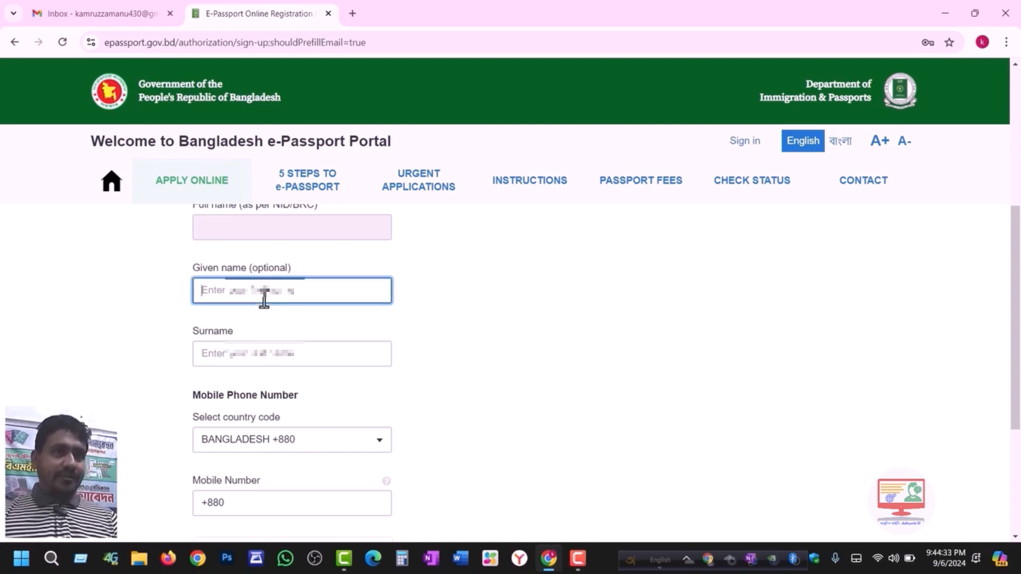
# - Re-enter the given name and type the full surname, checking its spelling
pyautogui.click(244, 353)
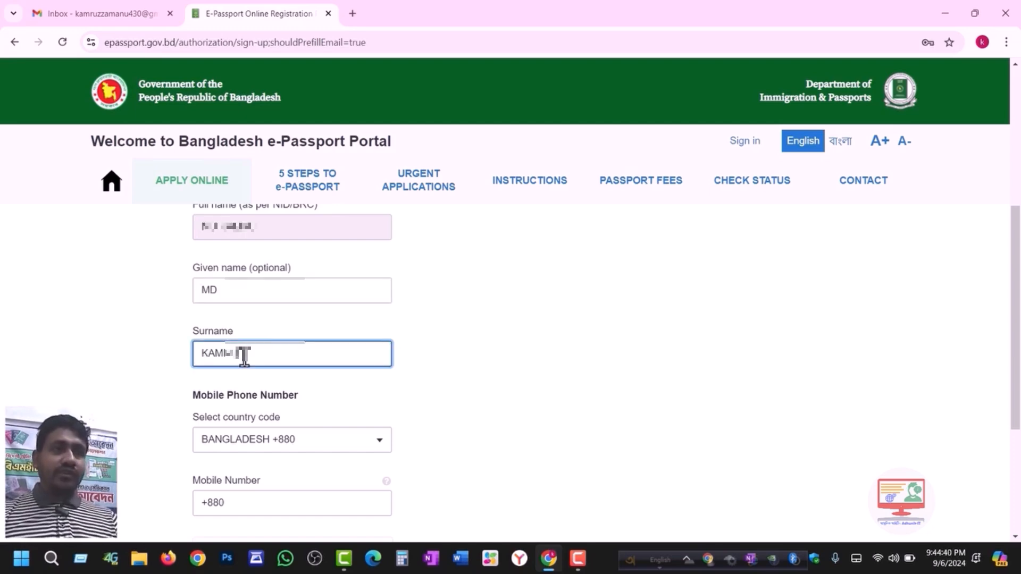
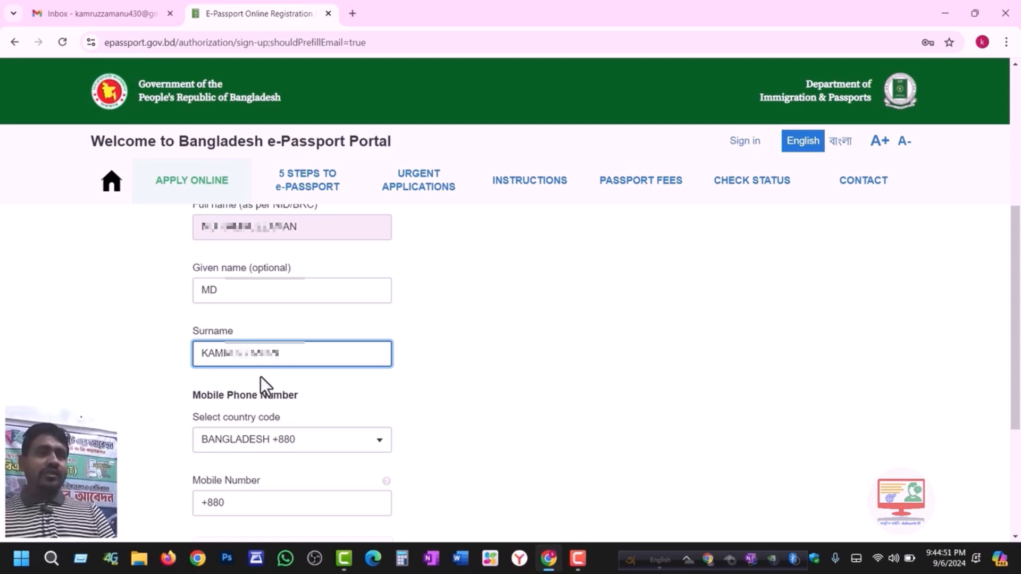
pyautogui.moveTo(301, 356); pyautogui.dragTo(234, 357)
pyautogui.click(287, 355)
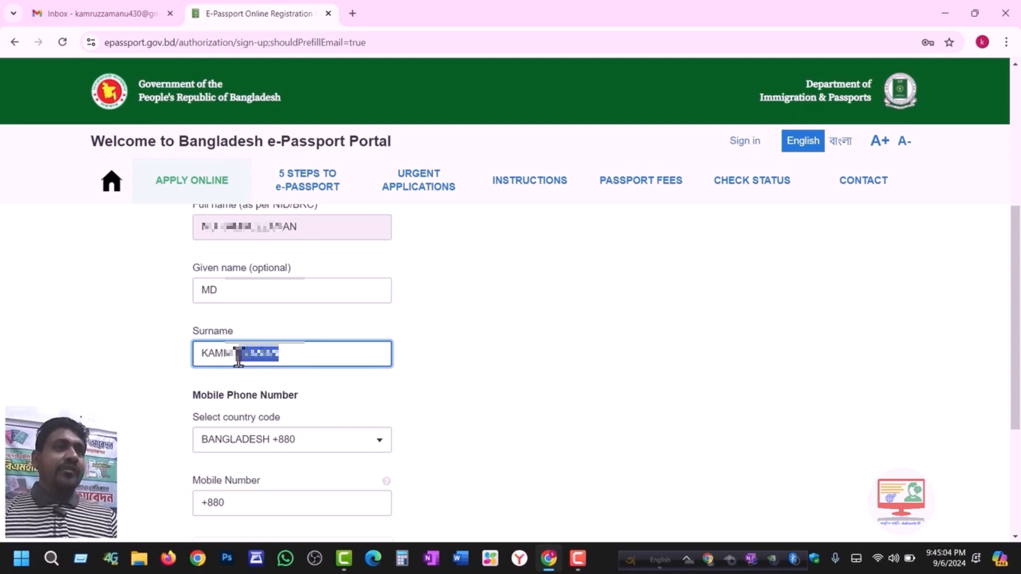
pyautogui.click(292, 359)
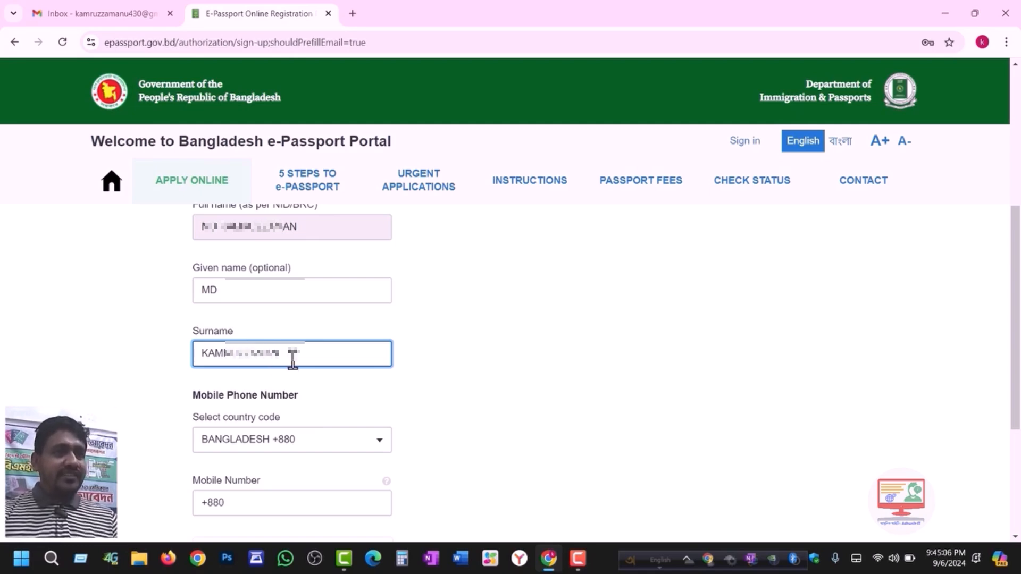
pyautogui.moveTo(287, 355); pyautogui.dragTo(238, 355)
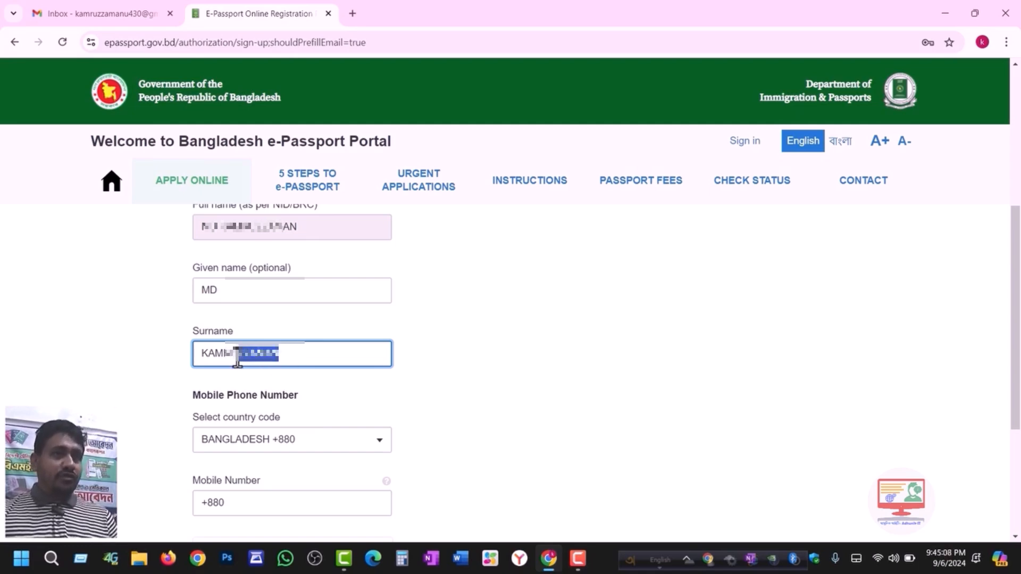
pyautogui.click(292, 358)
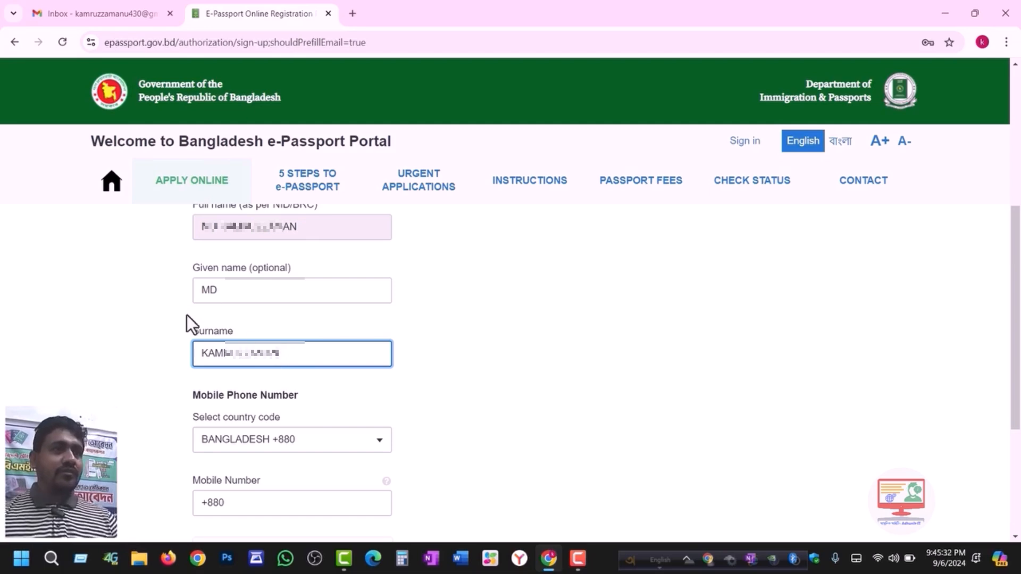
pyautogui.click(239, 292)
pyautogui.write('.')
pyautogui.press('BackSpace')
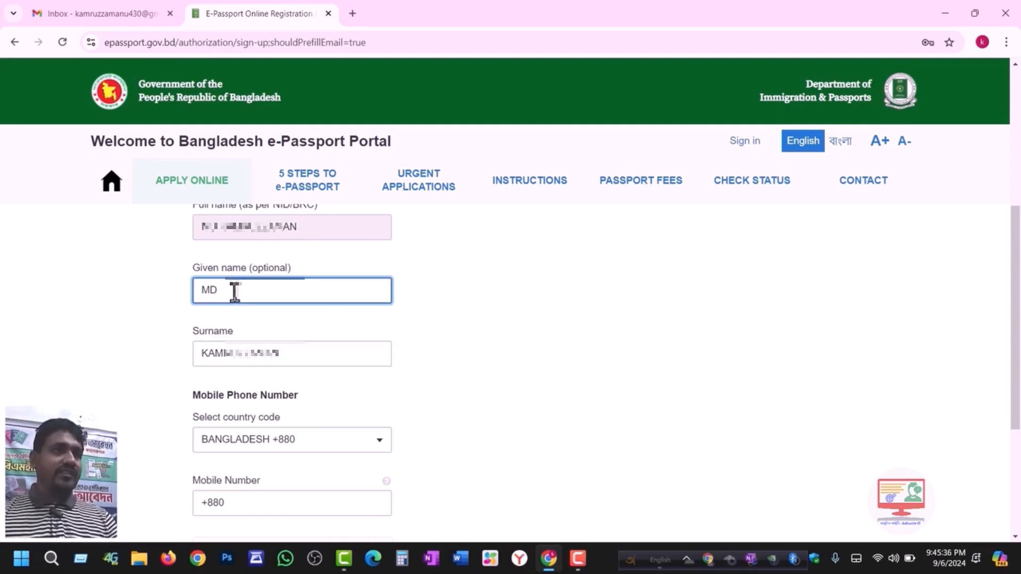
# - Enter the mobile number, pass the hCaptcha check and create the account
pyautogui.moveTo(1017, 244); pyautogui.dragTo(1017, 303)
pyautogui.click(268, 376)
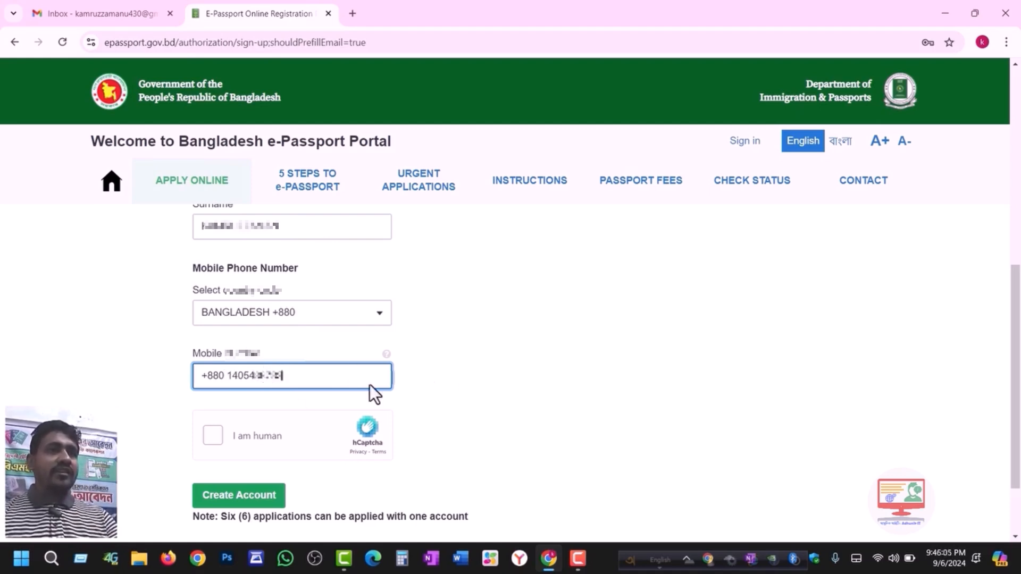
pyautogui.click(209, 439)
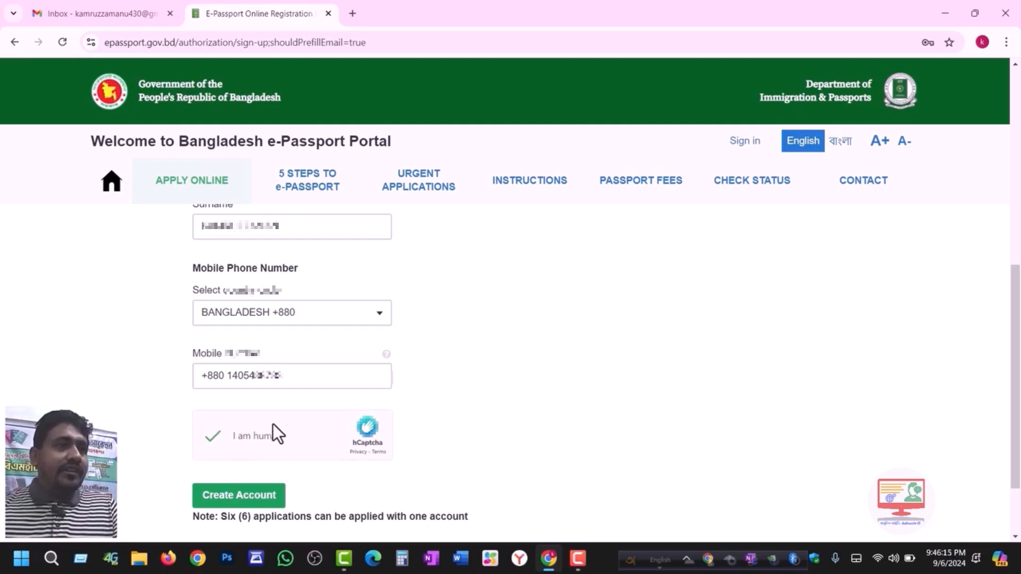
pyautogui.click(236, 501)
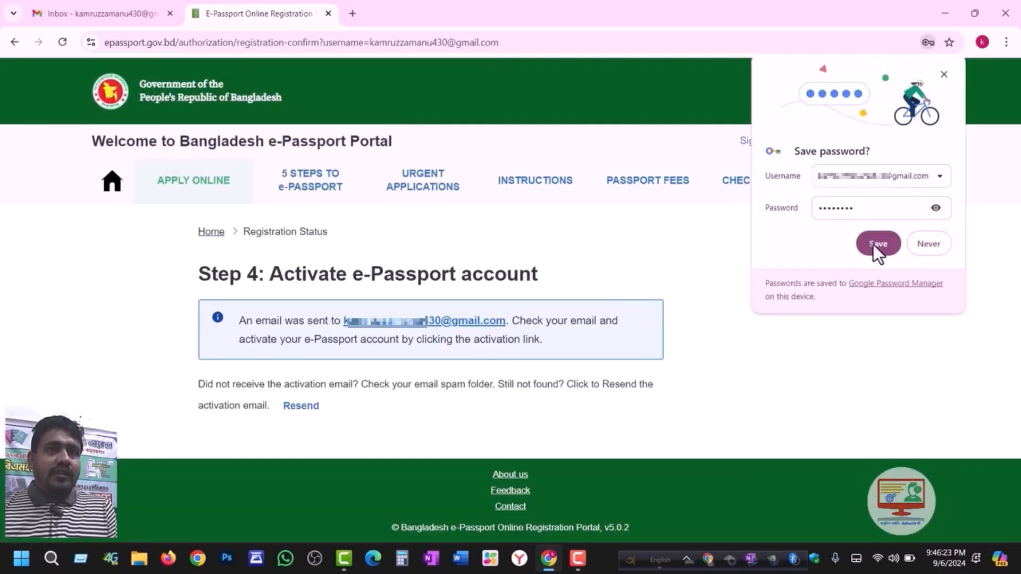
# - Decline Chrome's offer to save the password and review the Step 4 activation notice
pyautogui.click(927, 245)
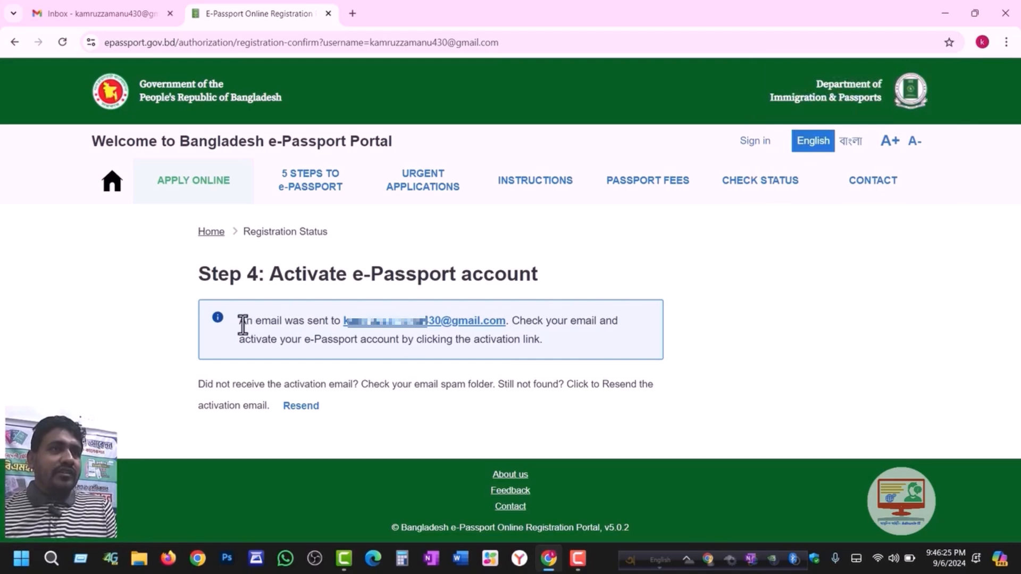
pyautogui.moveTo(199, 270); pyautogui.dragTo(263, 279)
pyautogui.click(263, 279)
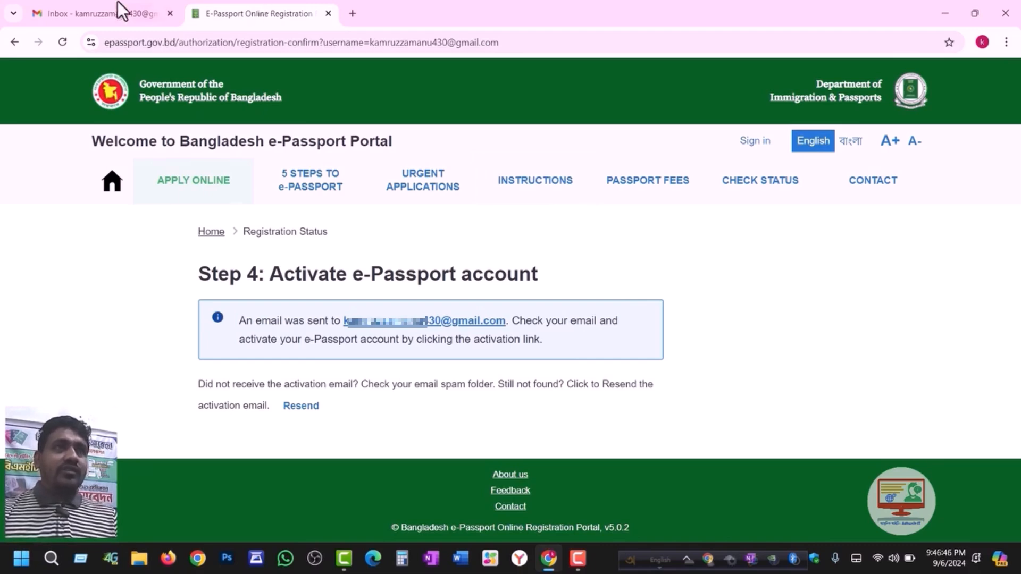
pyautogui.click(98, 5)
# - Find the 'ePassport Online Portal: Please activate your account' email and follow its activation link
pyautogui.click(402, 236)
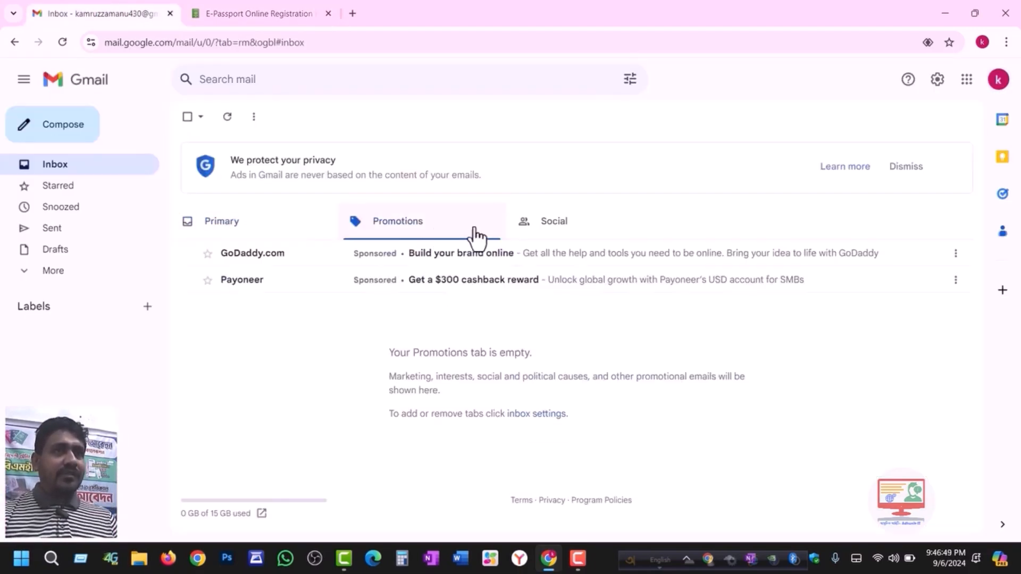
pyautogui.click(570, 228)
pyautogui.click(289, 237)
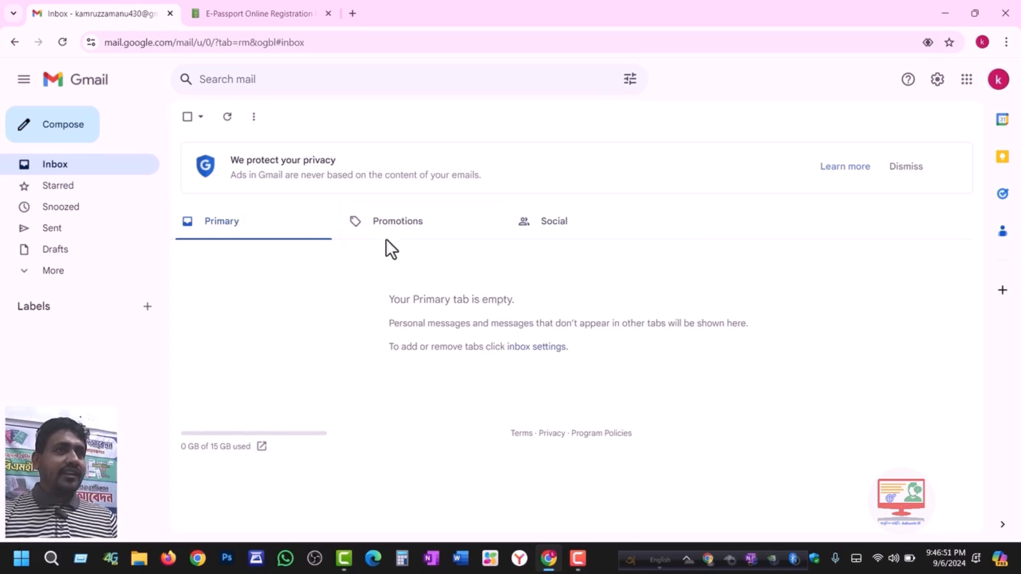
pyautogui.click(474, 234)
pyautogui.click(588, 228)
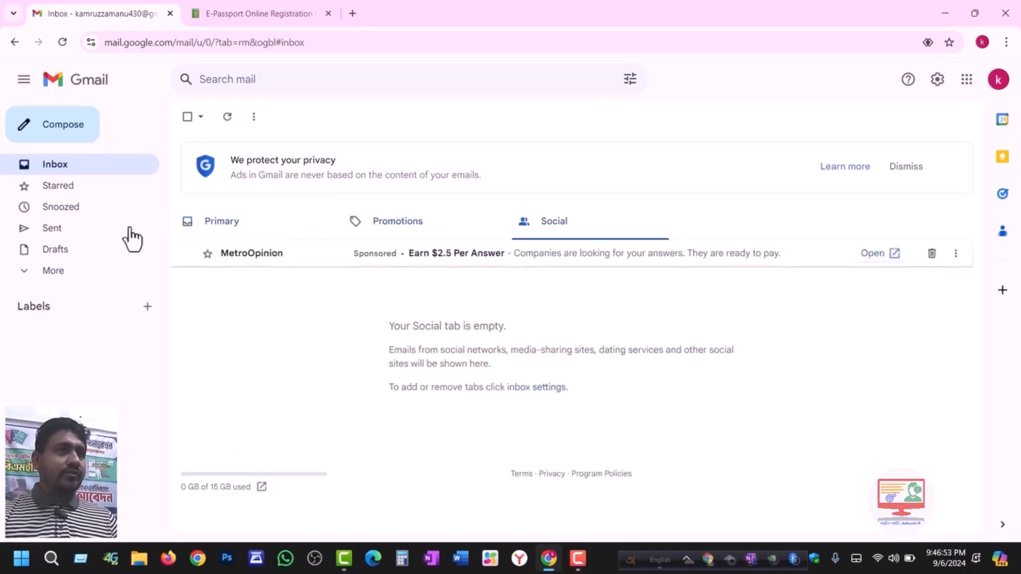
pyautogui.click(107, 271)
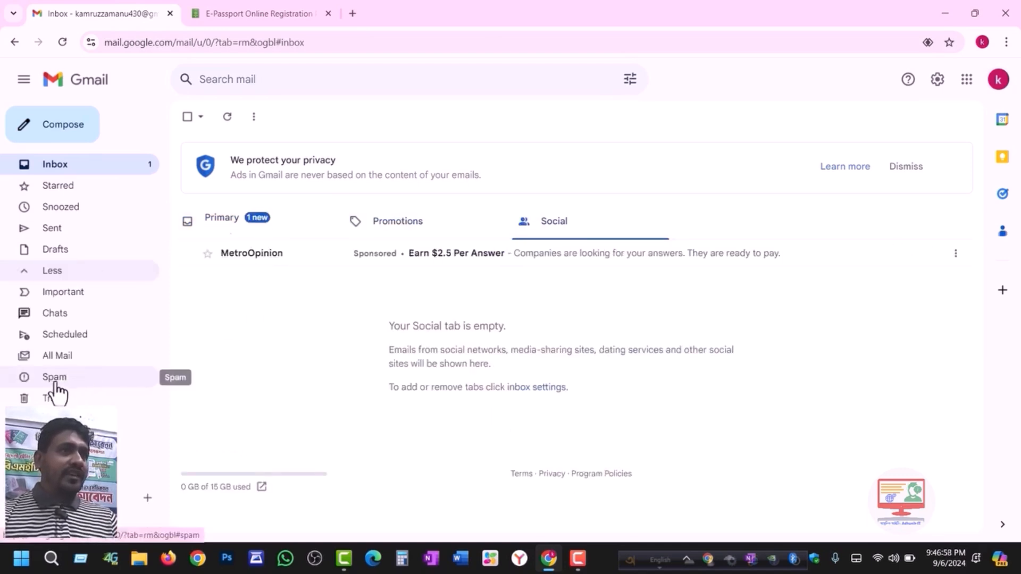
pyautogui.click(58, 379)
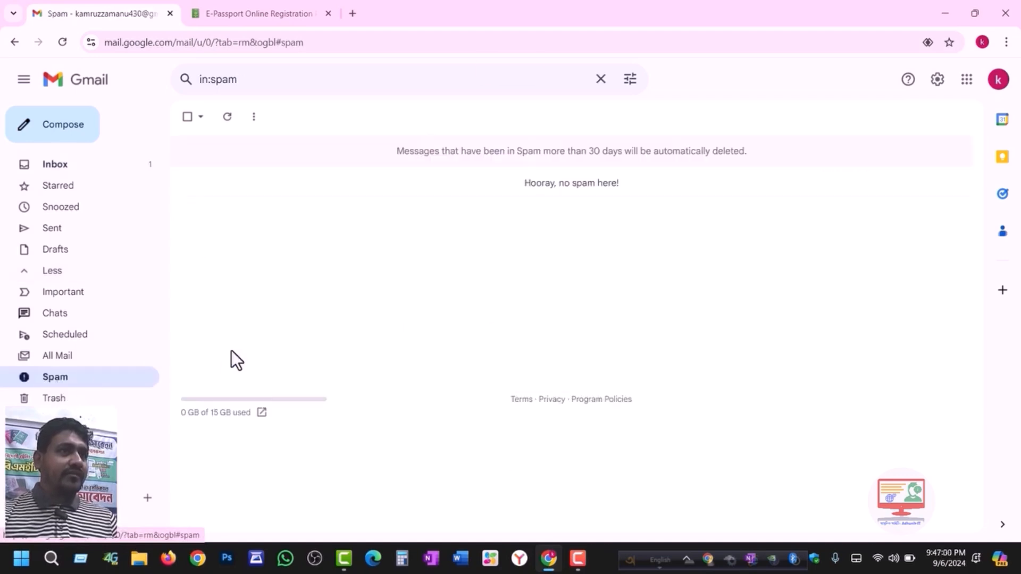
pyautogui.click(57, 168)
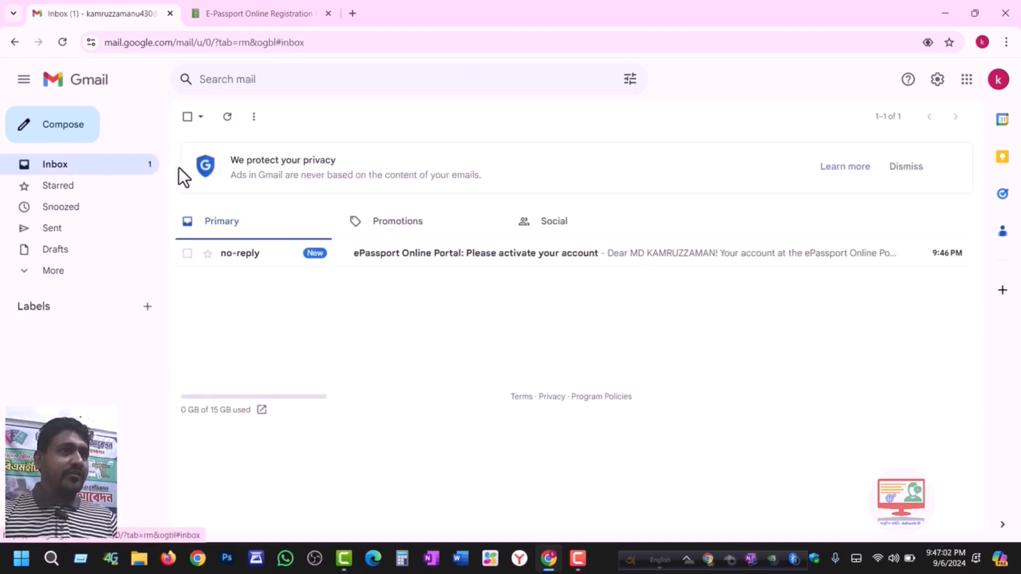
pyautogui.click(404, 256)
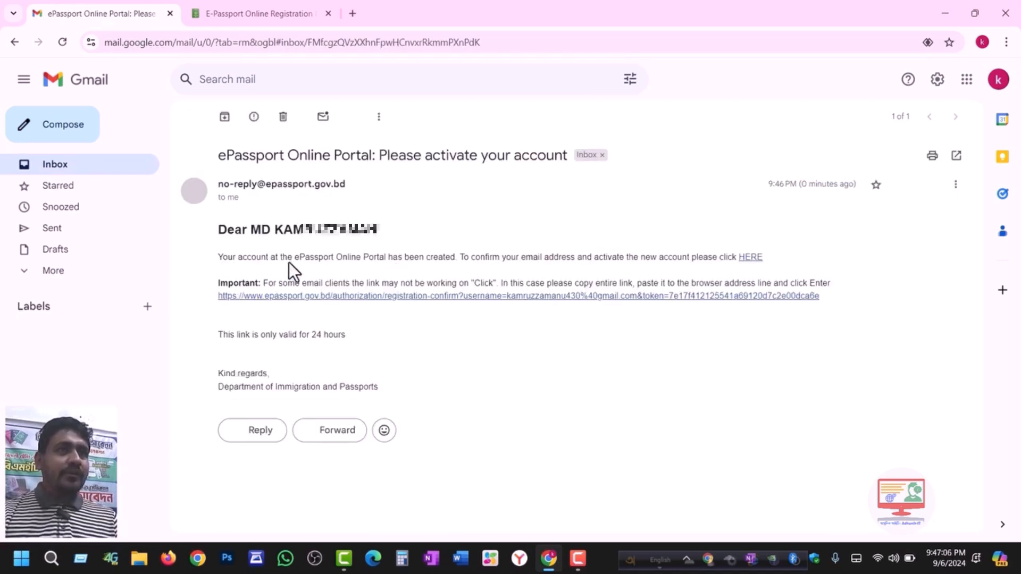
pyautogui.click(751, 258)
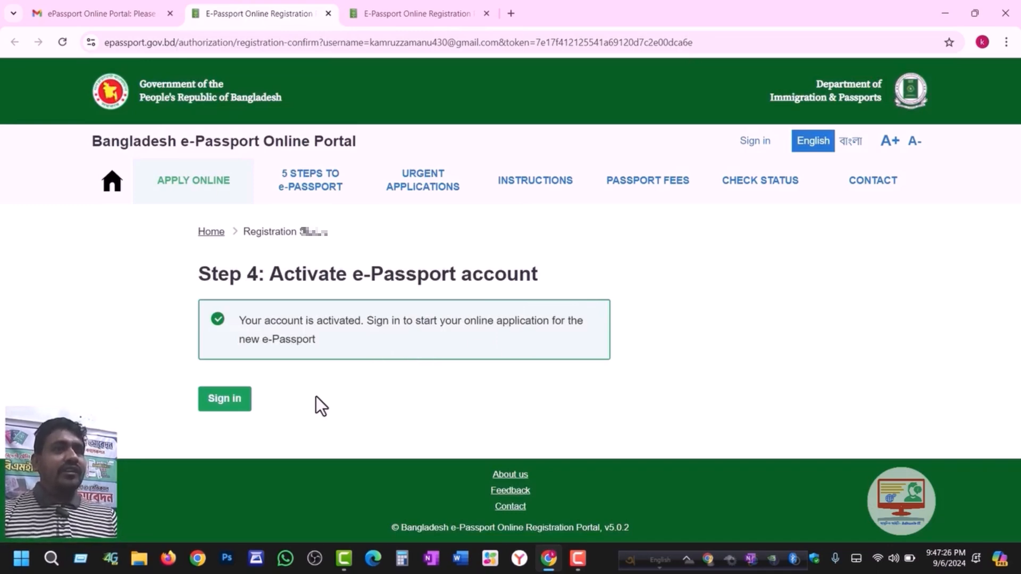
# - Close the leftover registration tab and proceed to sign in from the activated-account page
pyautogui.click(484, 13)
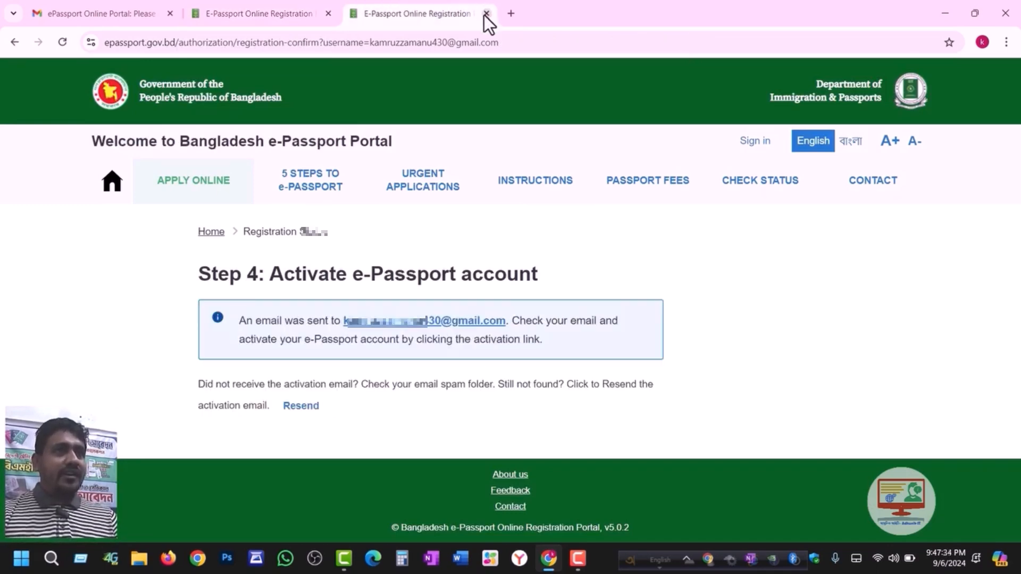
pyautogui.click(486, 14)
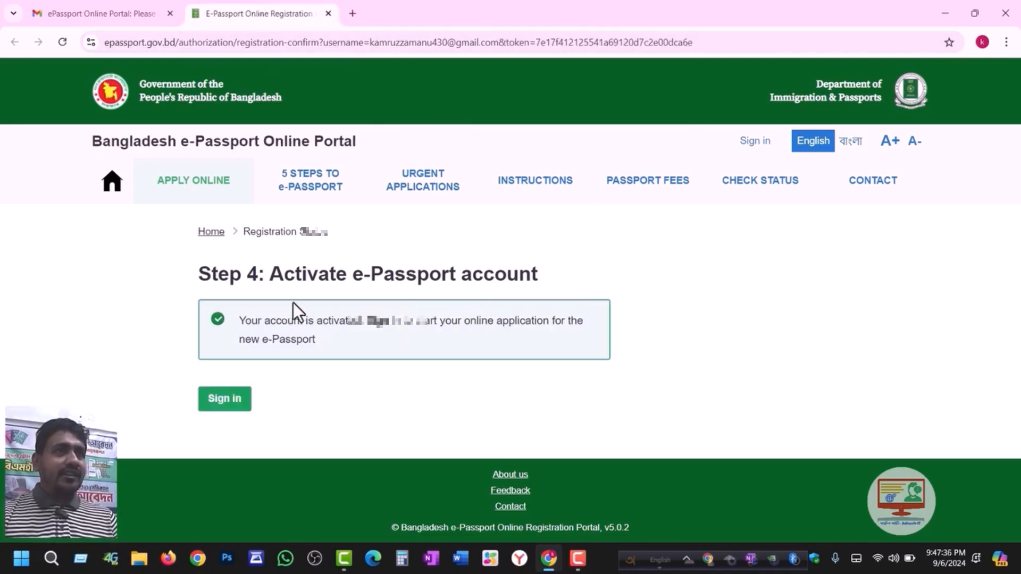
pyautogui.click(224, 404)
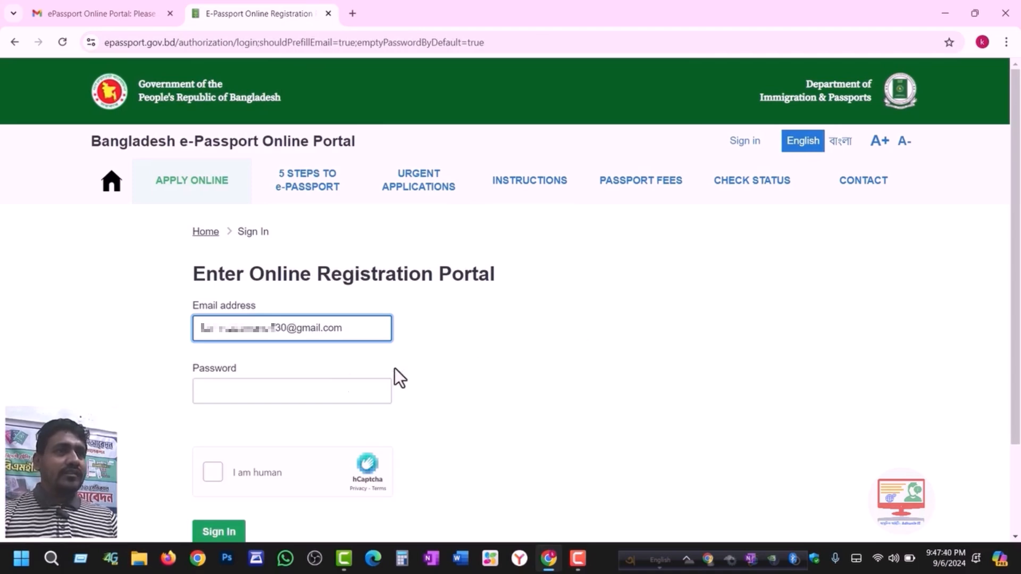
# - Enter the account password, tick the hCaptcha box and sign in to My applications
pyautogui.click(244, 390)
pyautogui.write('••')
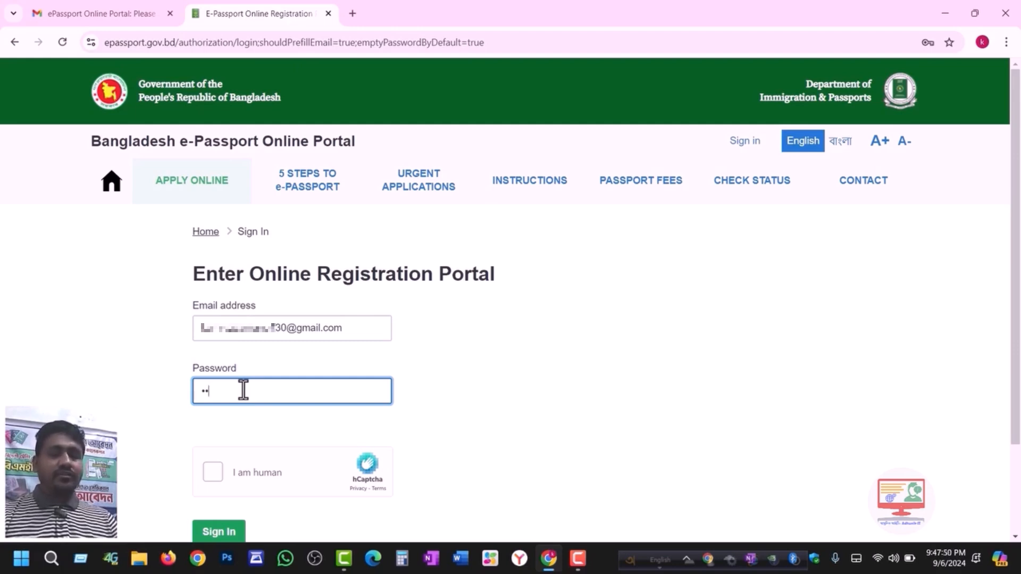
pyautogui.write('•••••')
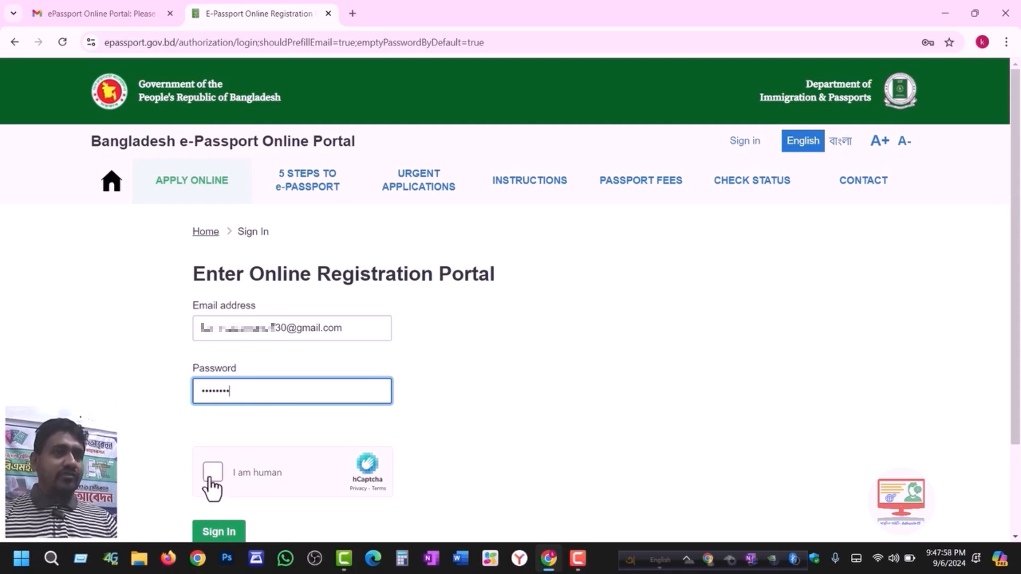
pyautogui.click(210, 477)
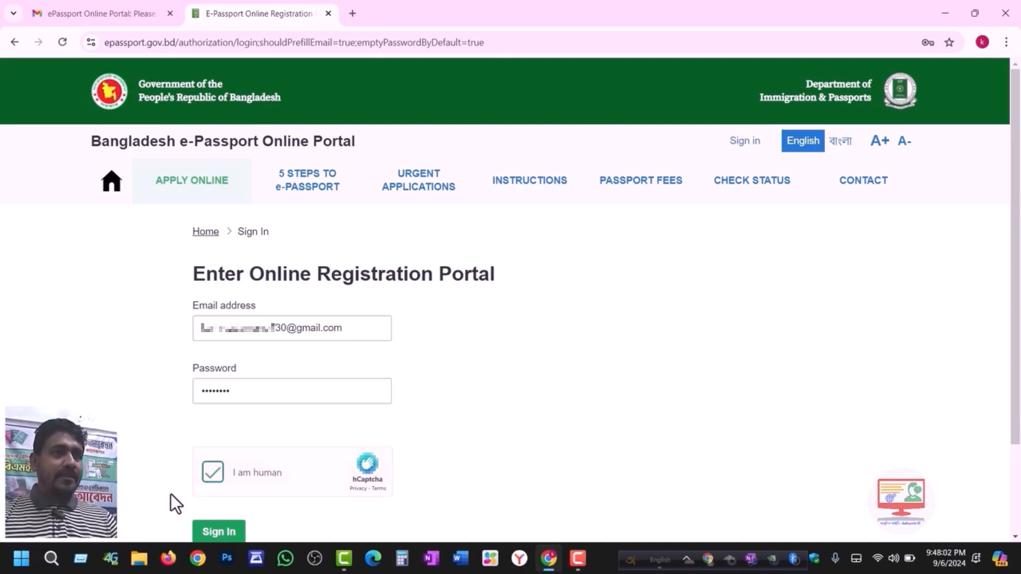
pyautogui.click(217, 532)
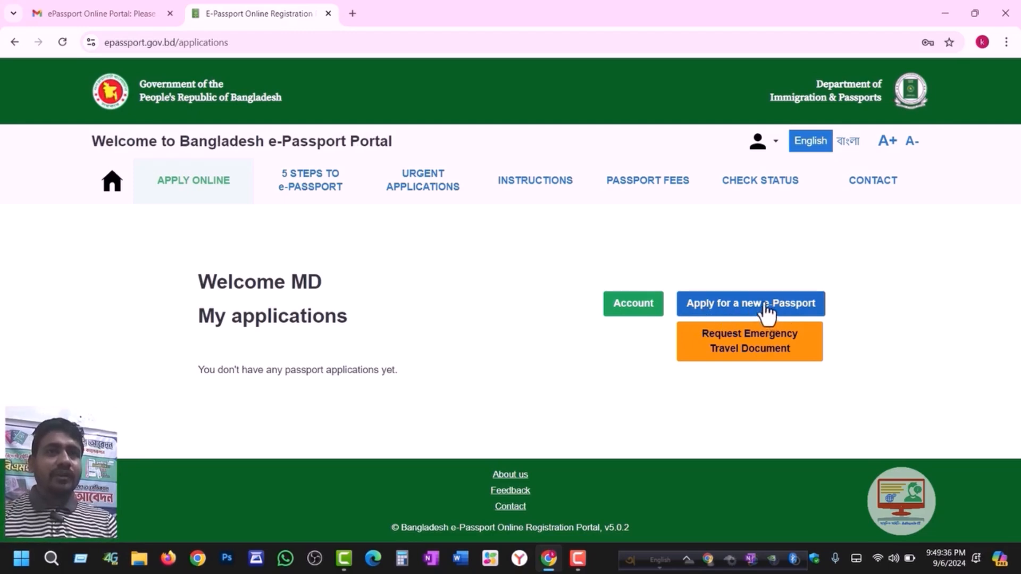
# - Begin a new e-Passport application, keep Ordinary Passport as the type, and save it
pyautogui.click(759, 316)
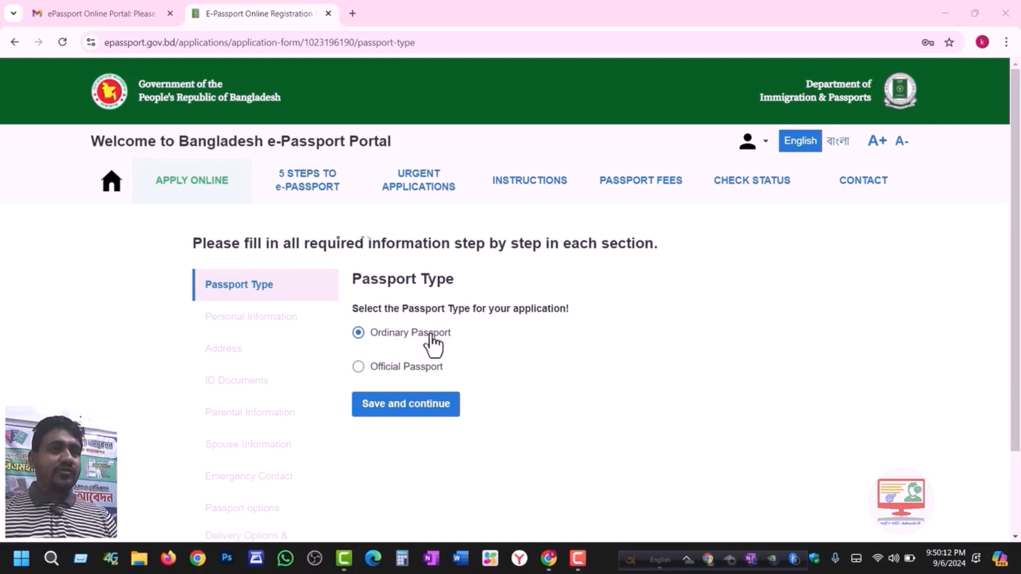
pyautogui.click(404, 411)
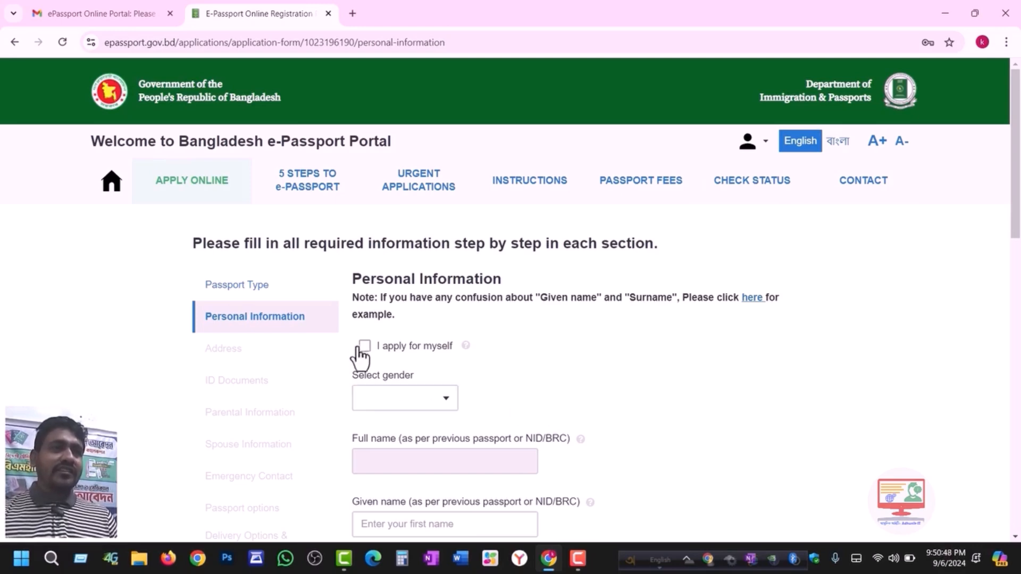
# - Tick 'I apply for myself' so the names auto-fill, and set gender to MALE
pyautogui.scroll(-5, 473, 436)
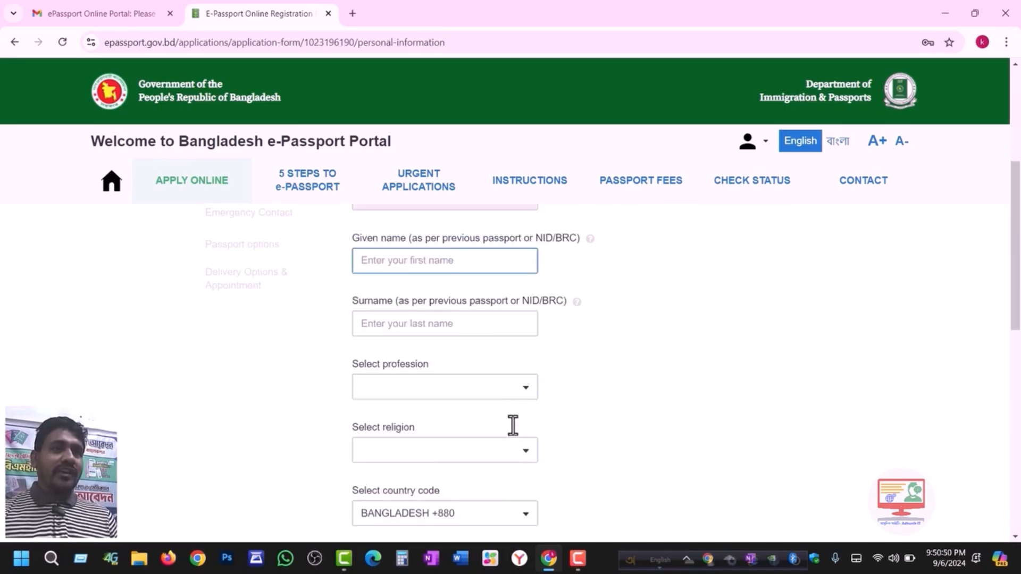
pyautogui.scroll(5, 473, 426)
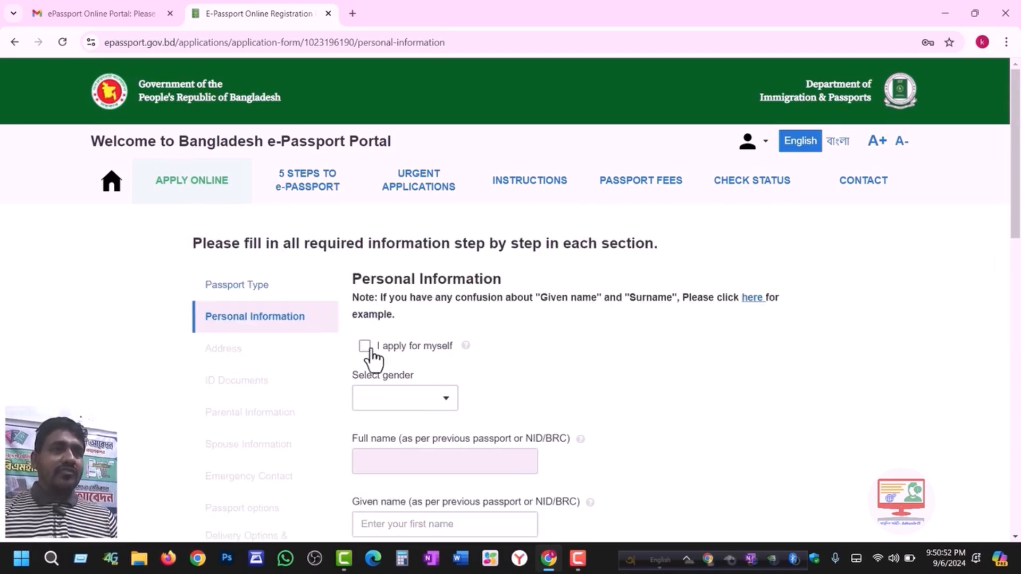
pyautogui.click(366, 350)
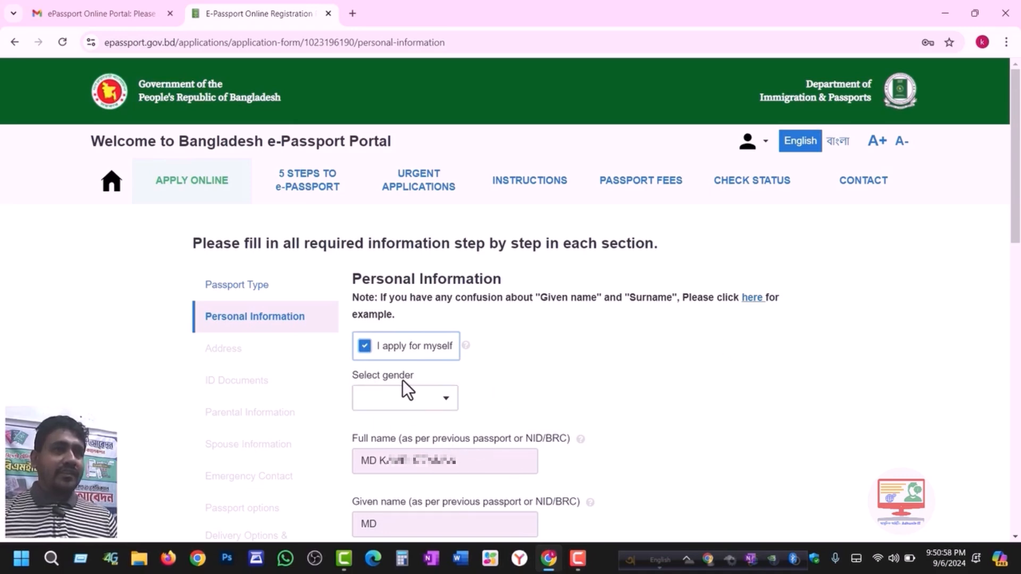
pyautogui.click(400, 405)
pyautogui.click(388, 432)
pyautogui.moveTo(1016, 228); pyautogui.dragTo(1018, 335)
pyautogui.moveTo(1020, 330); pyautogui.dragTo(1020, 338)
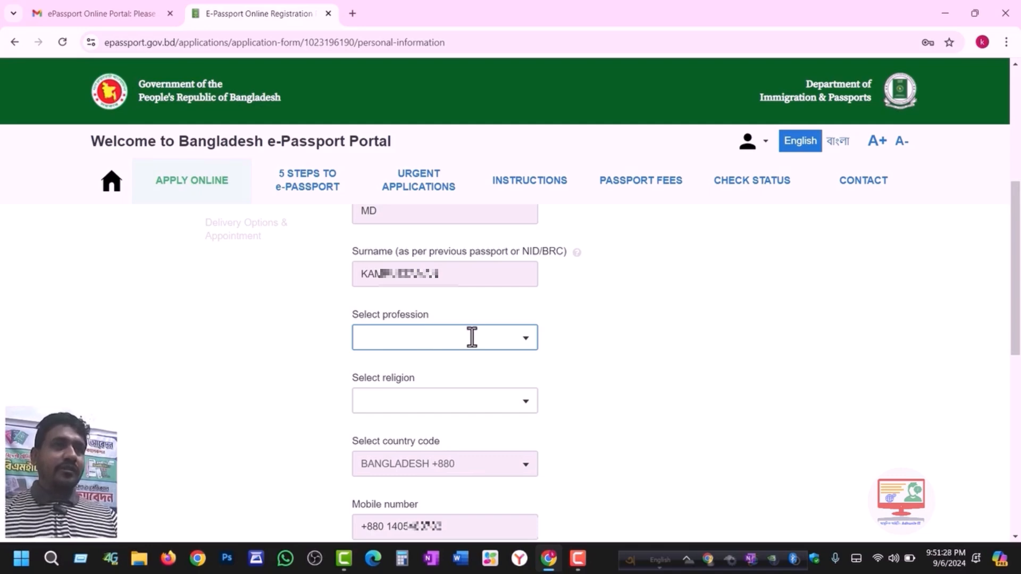
# - Set profession to STUDENT and religion to ISLAM
pyautogui.click(407, 337)
pyautogui.write('STUDENT')
pyautogui.click(401, 375)
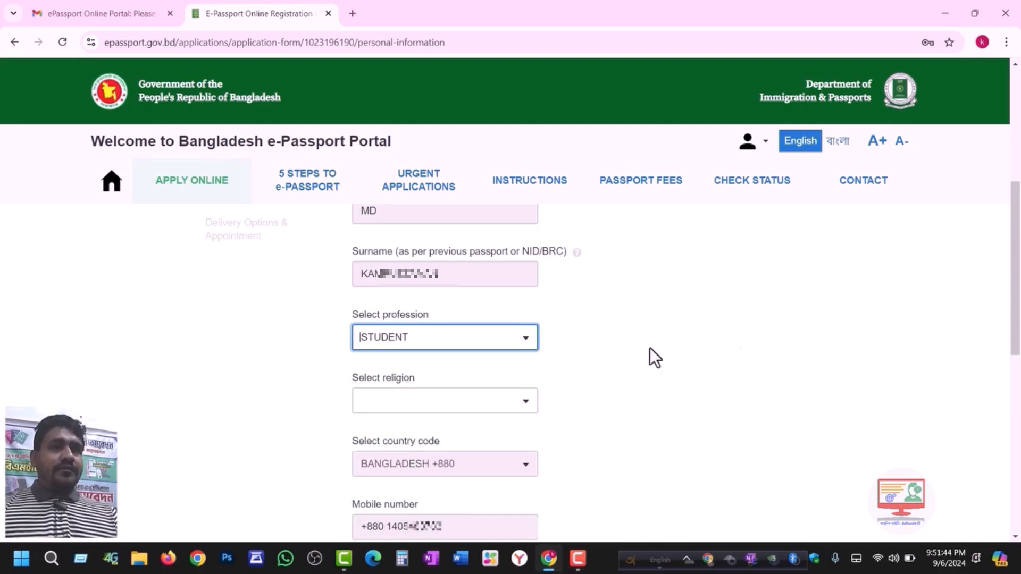
pyautogui.click(525, 365)
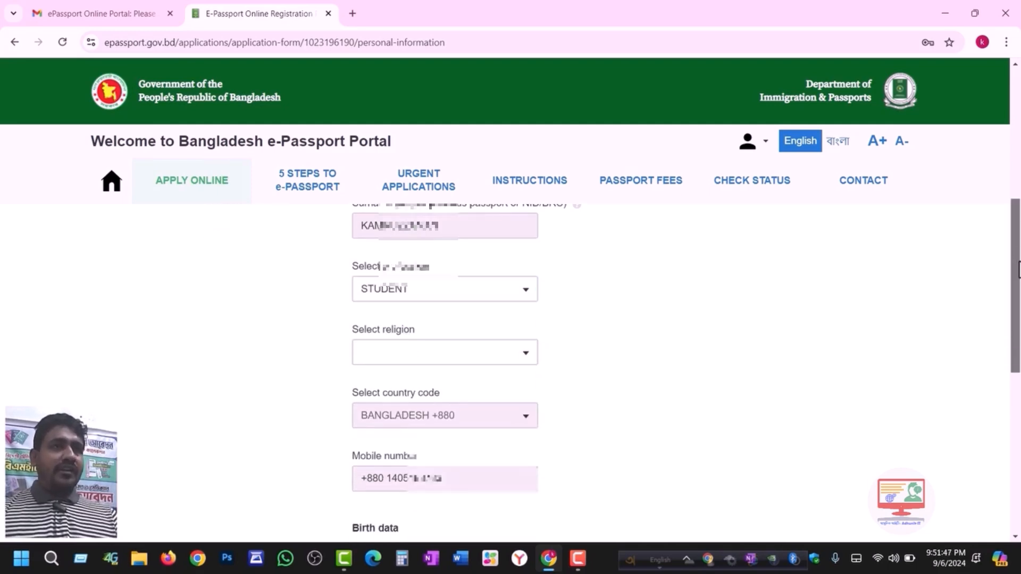
pyautogui.click(438, 347)
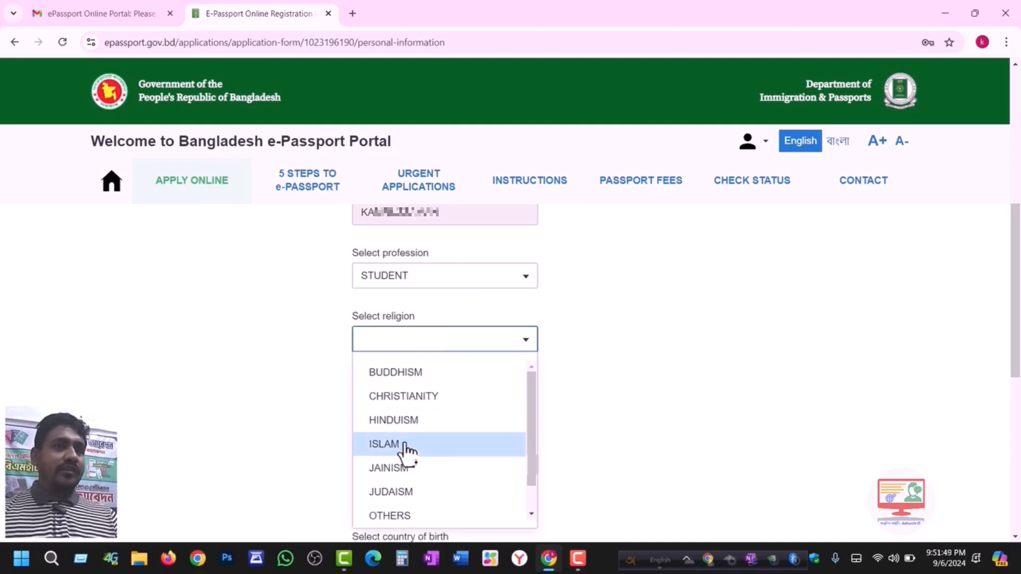
pyautogui.click(408, 446)
# - Choose the district of birth and pick the 15th as the date of birth
pyautogui.scroll(-1, 675, 355)
pyautogui.moveTo(442, 400); pyautogui.dragTo(369, 408)
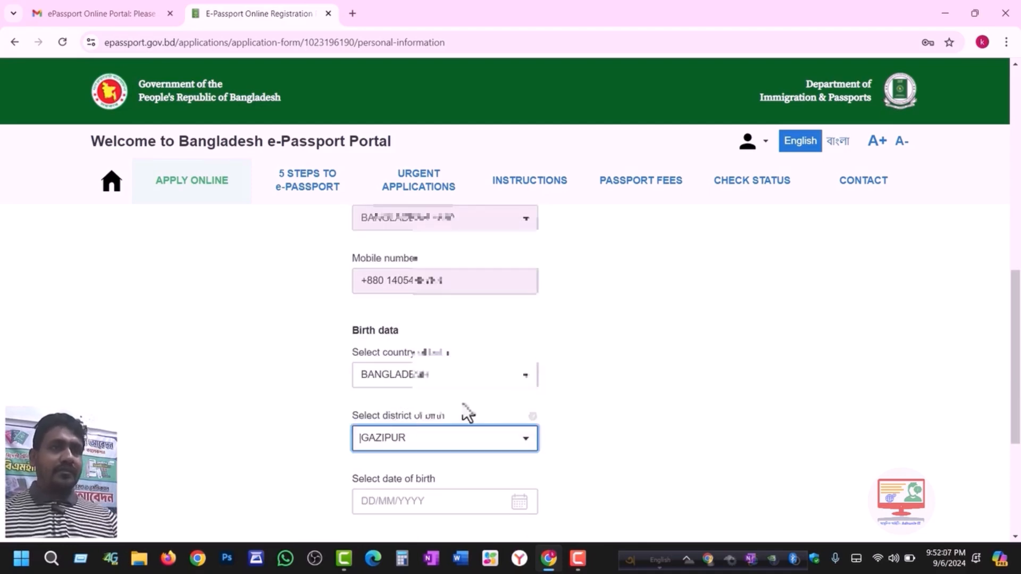
pyautogui.click(586, 381)
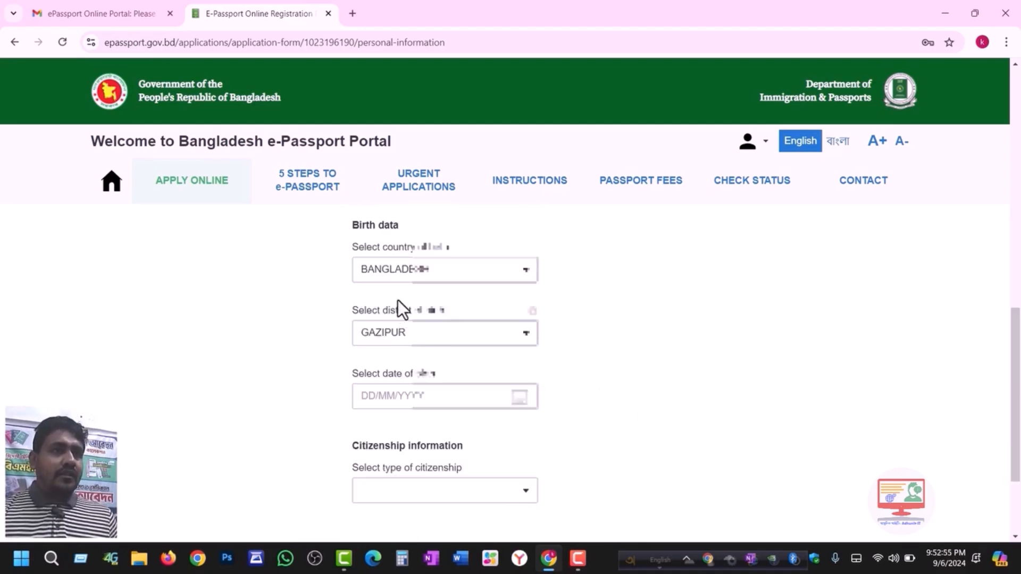
pyautogui.click(379, 396)
pyautogui.click(392, 400)
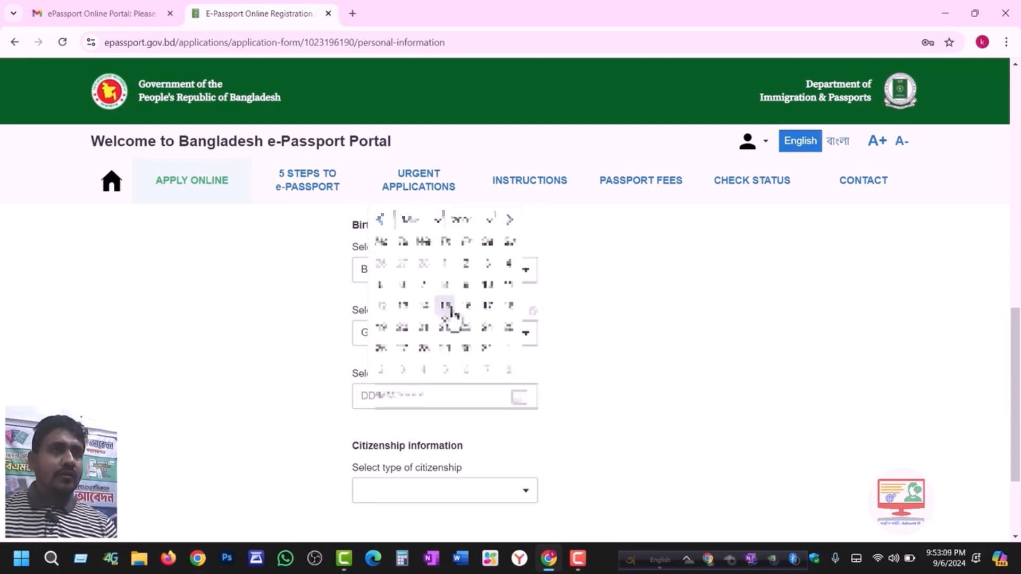
pyautogui.click(449, 319)
# - Set citizenship type to BY BIRTH and save the personal information
pyautogui.scroll(-1, 410, 407)
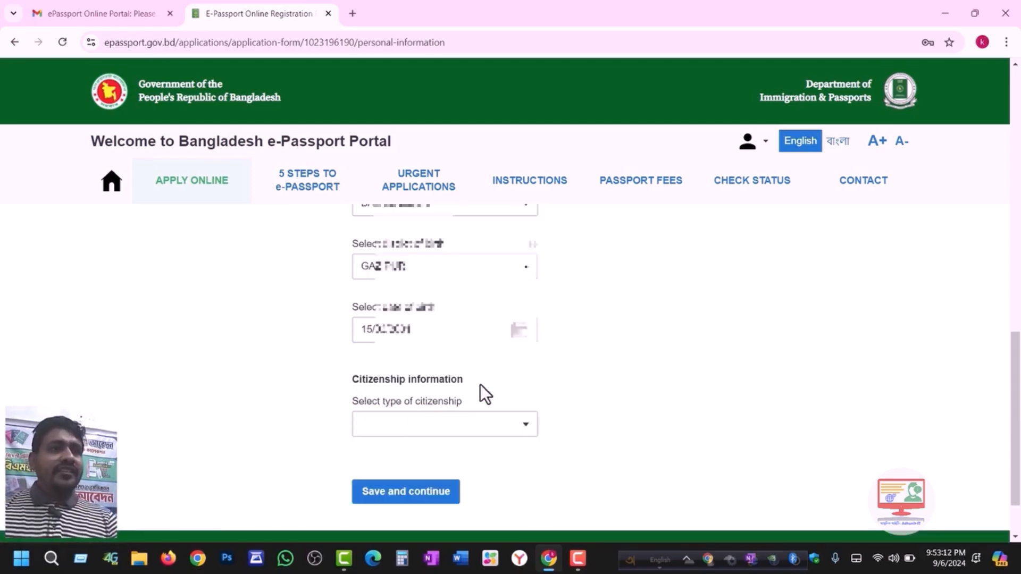
pyautogui.click(420, 424)
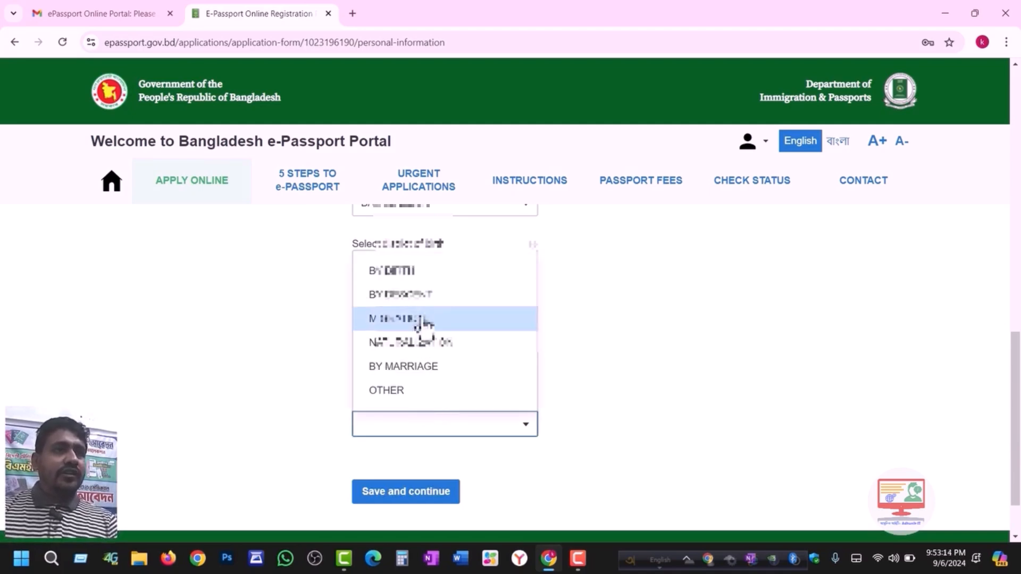
pyautogui.click(418, 276)
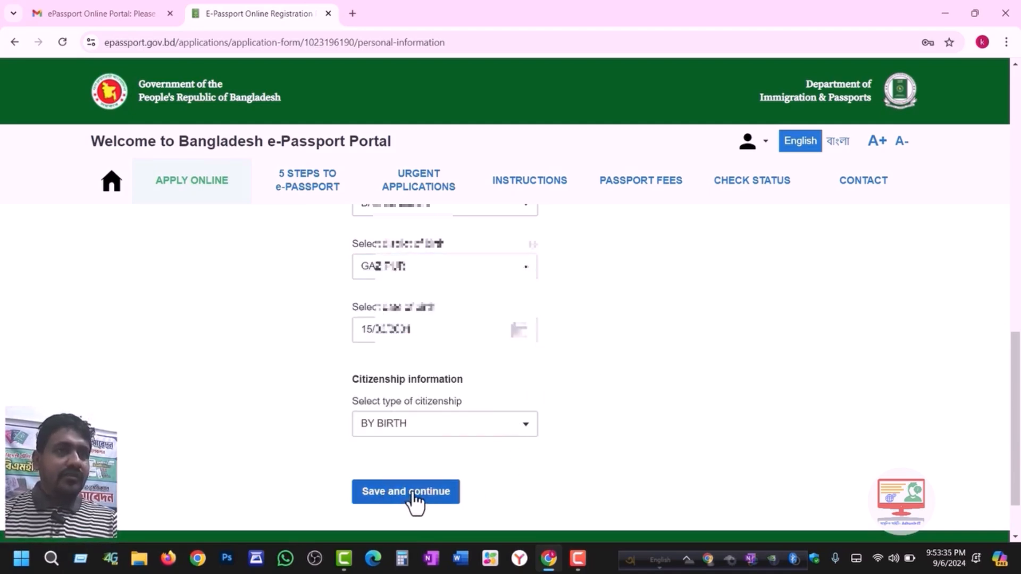
pyautogui.click(418, 493)
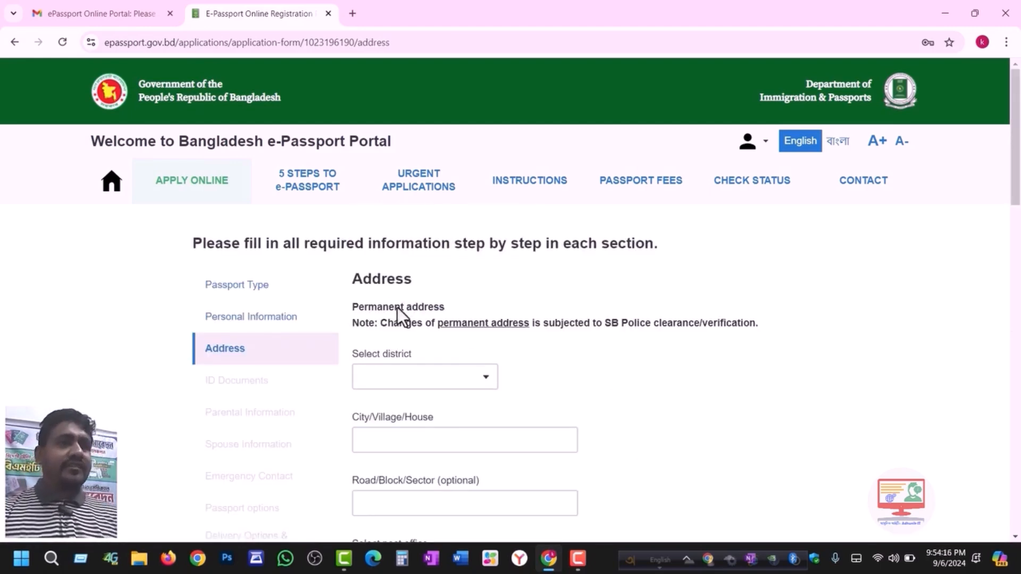
# - Choose GAZIPUR as the permanent address district
pyautogui.click(421, 382)
pyautogui.write('GA')
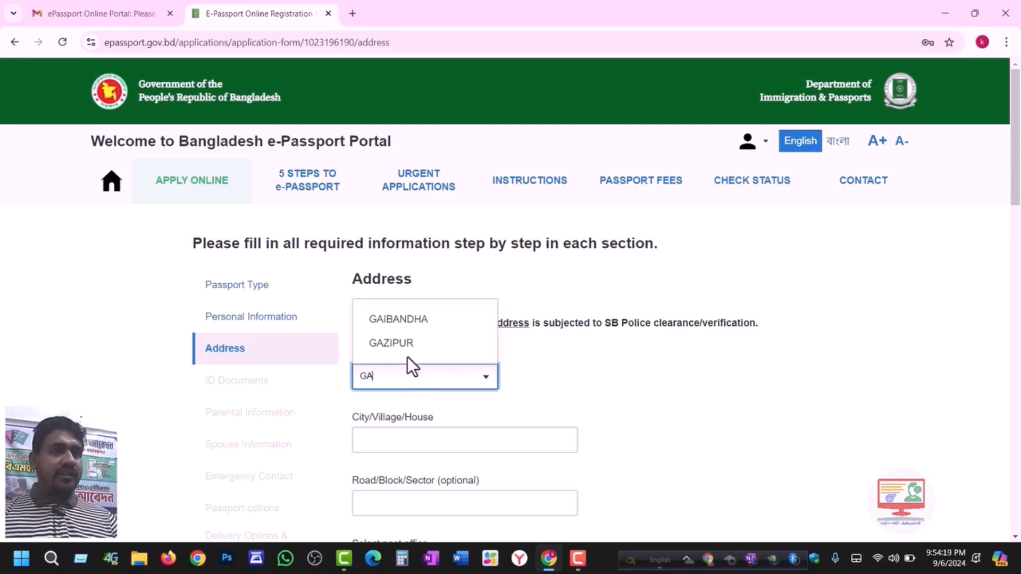
pyautogui.click(401, 351)
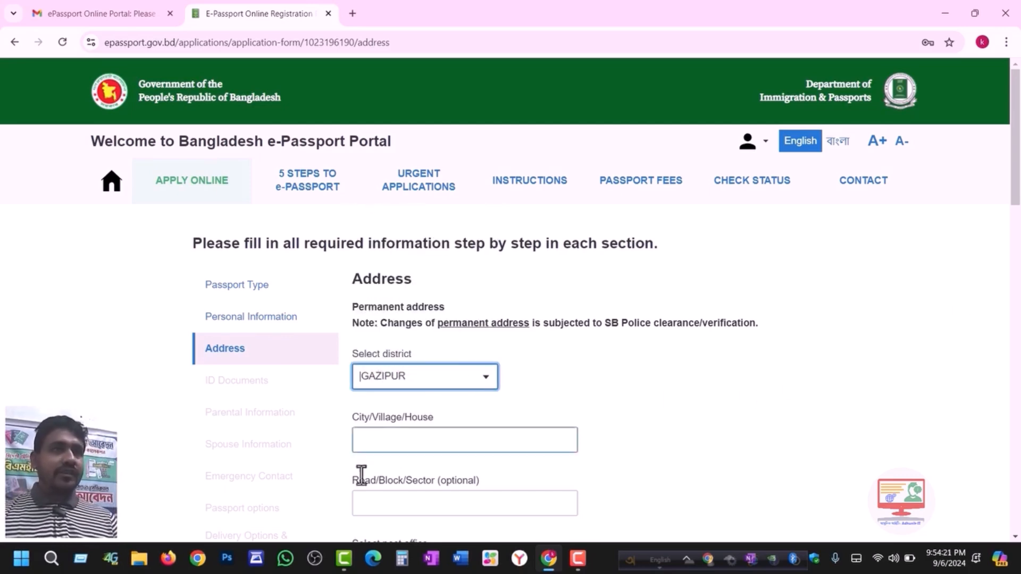
pyautogui.click(436, 439)
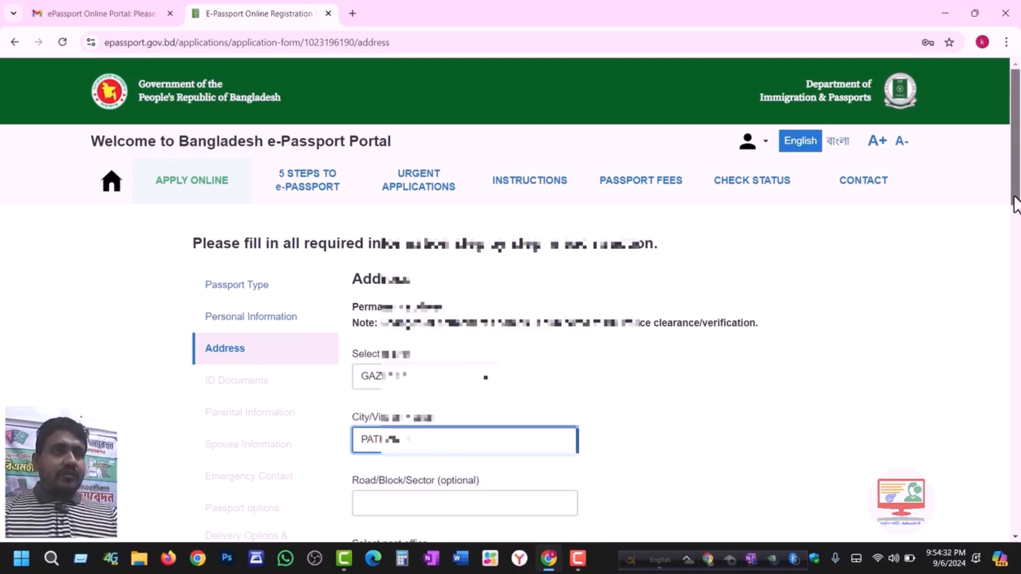
pyautogui.moveTo(1015, 198); pyautogui.dragTo(1009, 258)
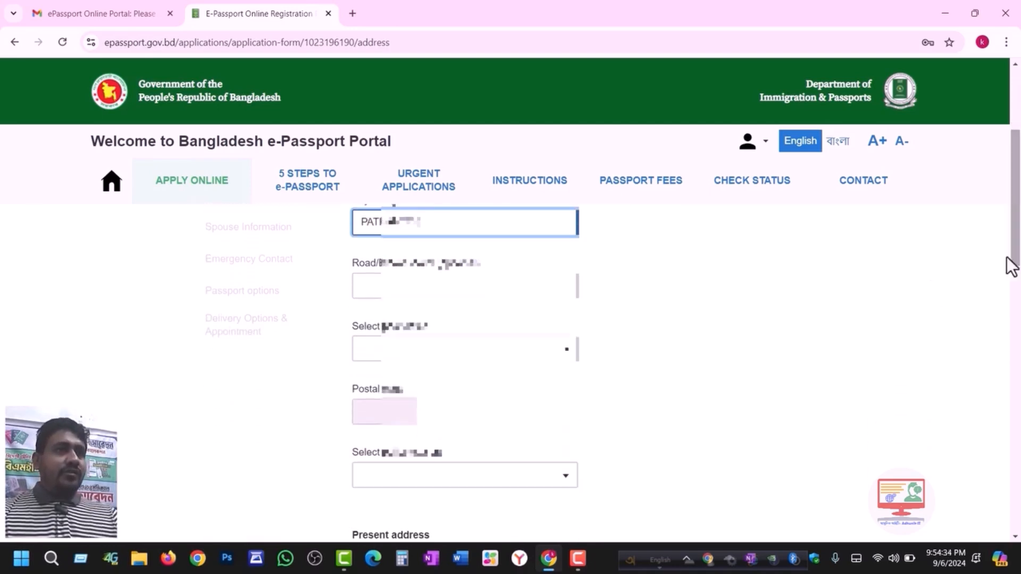
# - Pick post office BORMI - 1743 and police station SREEPUR
pyautogui.click(420, 354)
pyautogui.write('B')
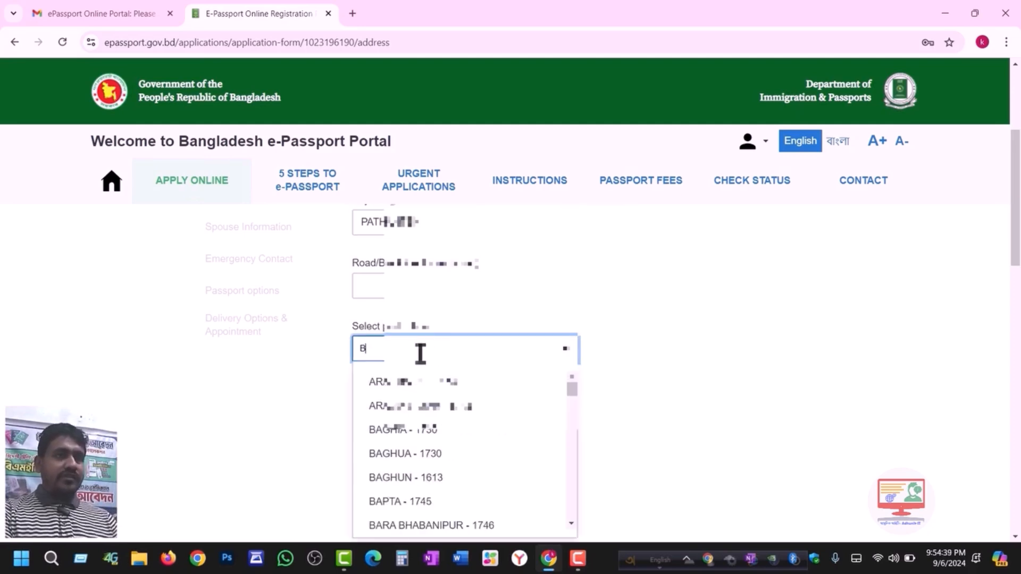
pyautogui.write('ARM')
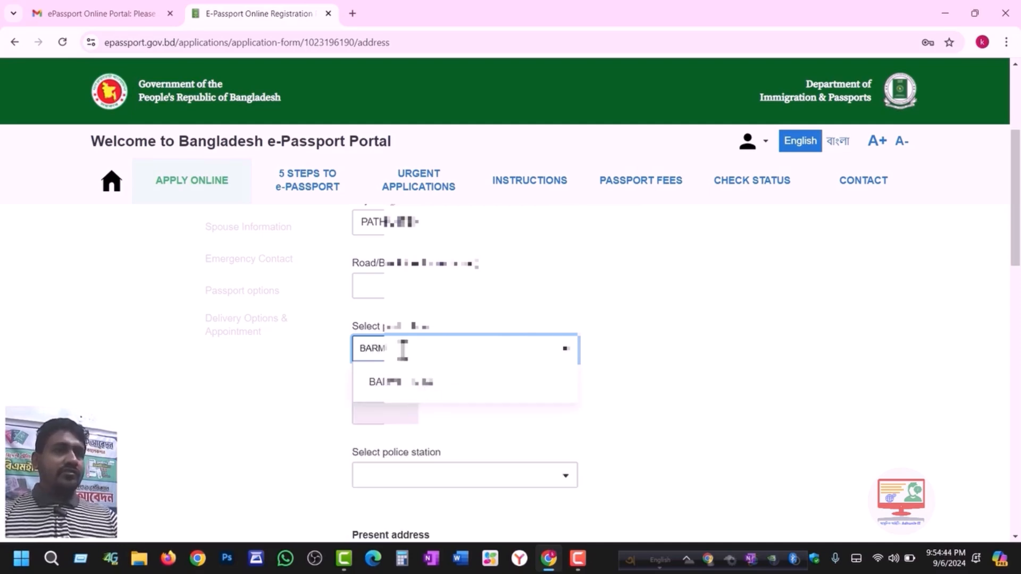
pyautogui.moveTo(401, 348); pyautogui.dragTo(353, 350)
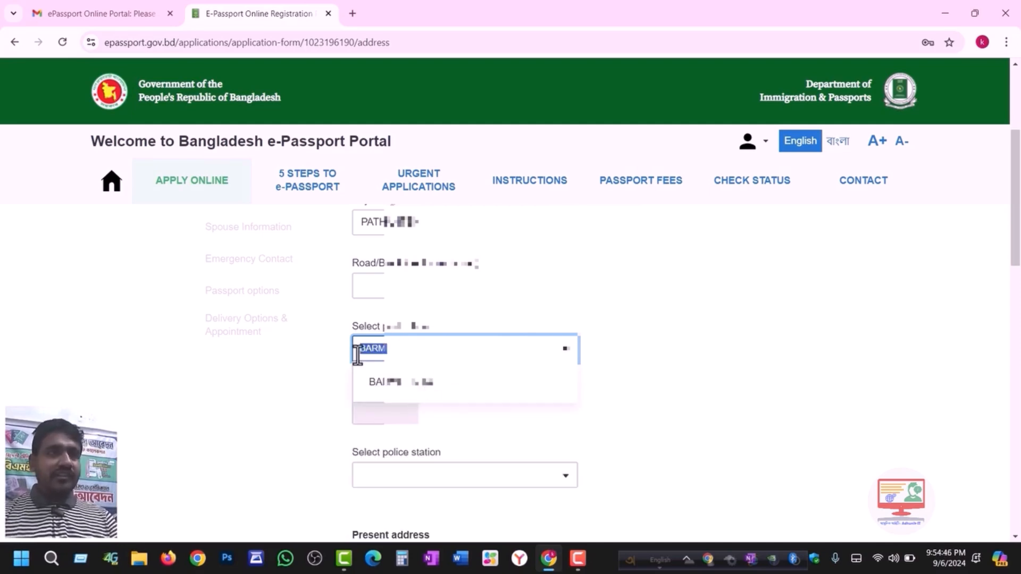
pyautogui.write('1743')
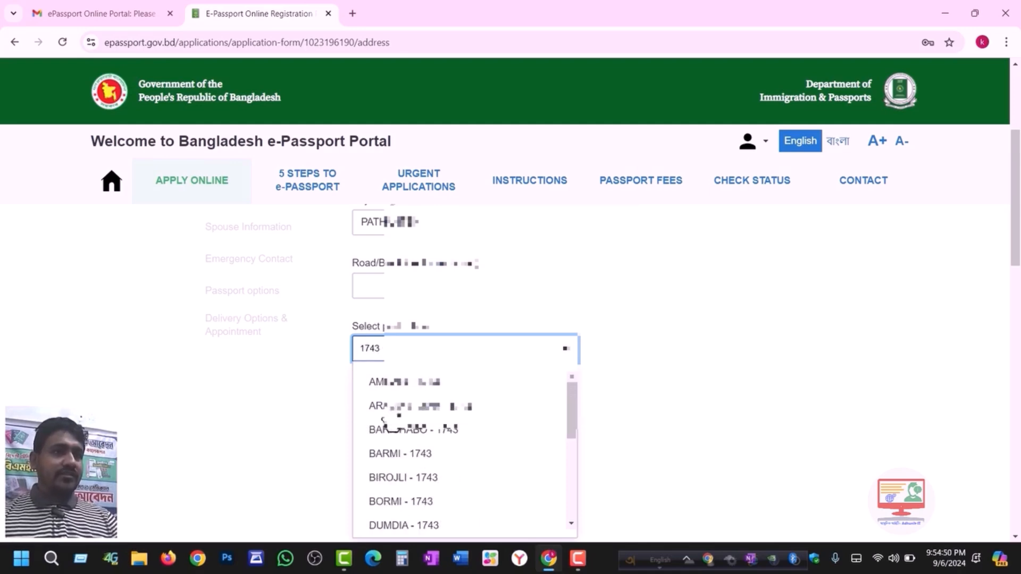
pyautogui.moveTo(385, 349); pyautogui.dragTo(353, 349)
pyautogui.click(380, 503)
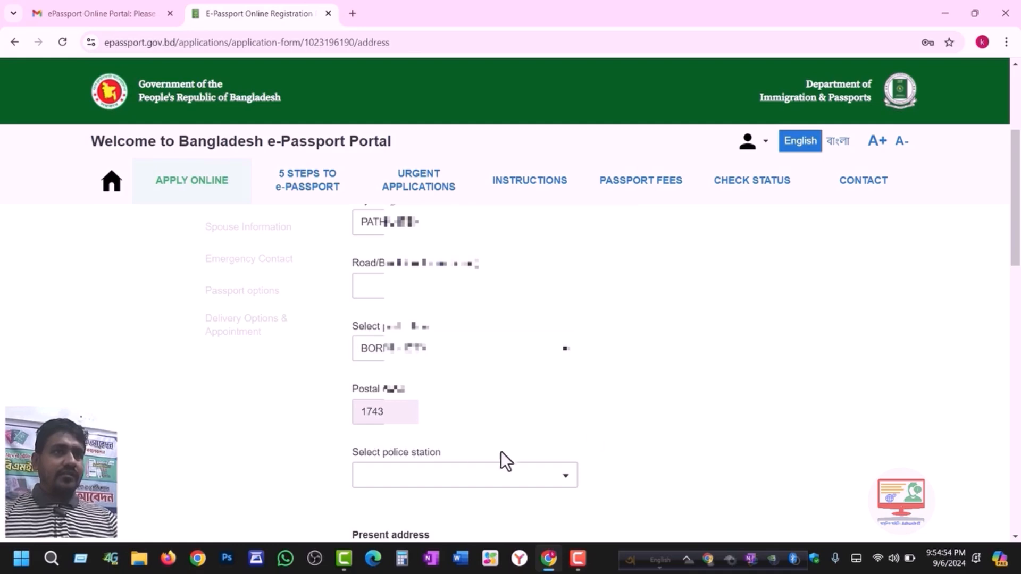
pyautogui.click(403, 471)
pyautogui.write('s')
pyautogui.press('Return')
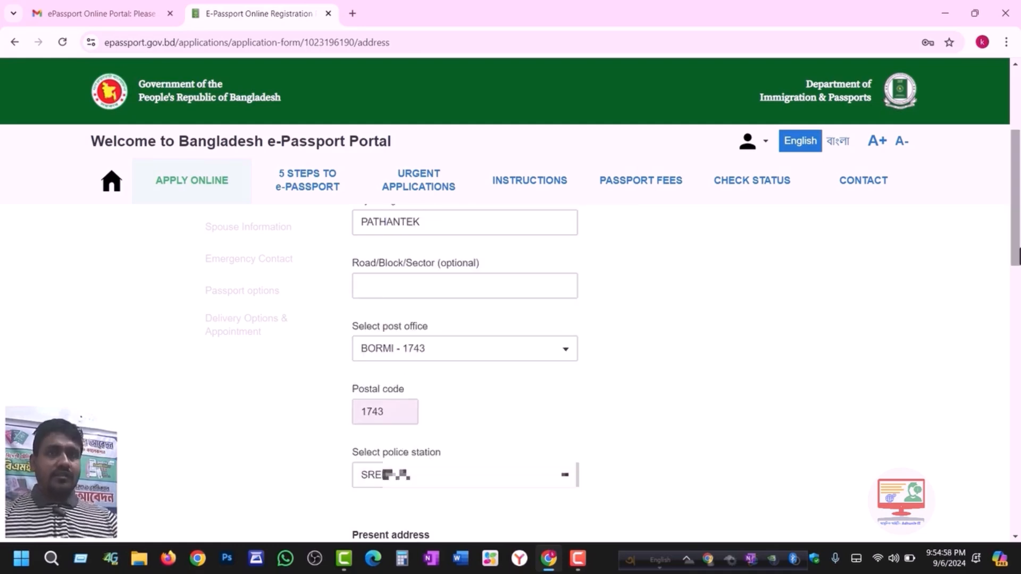
# - Make the present address the same as permanent and save the address
pyautogui.scroll(-3, 463, 372)
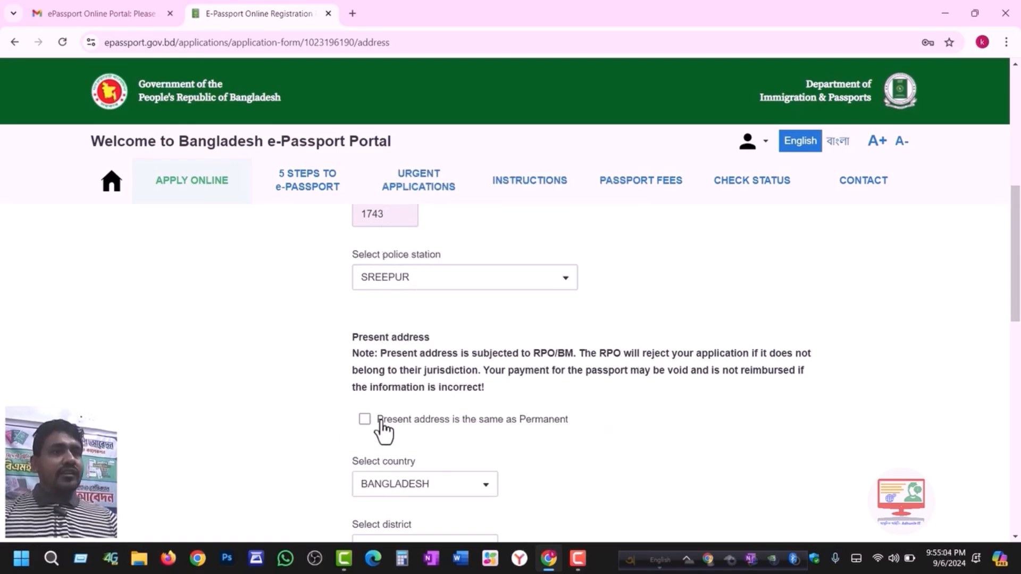
pyautogui.click(365, 420)
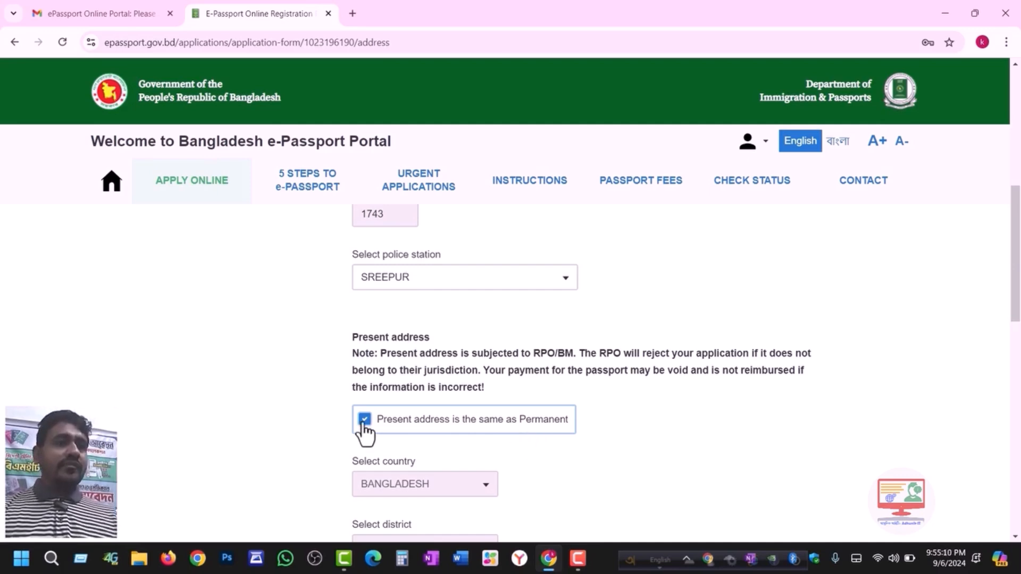
pyautogui.click(365, 420)
pyautogui.scroll(-4, 420, 468)
pyautogui.scroll(1, 404, 431)
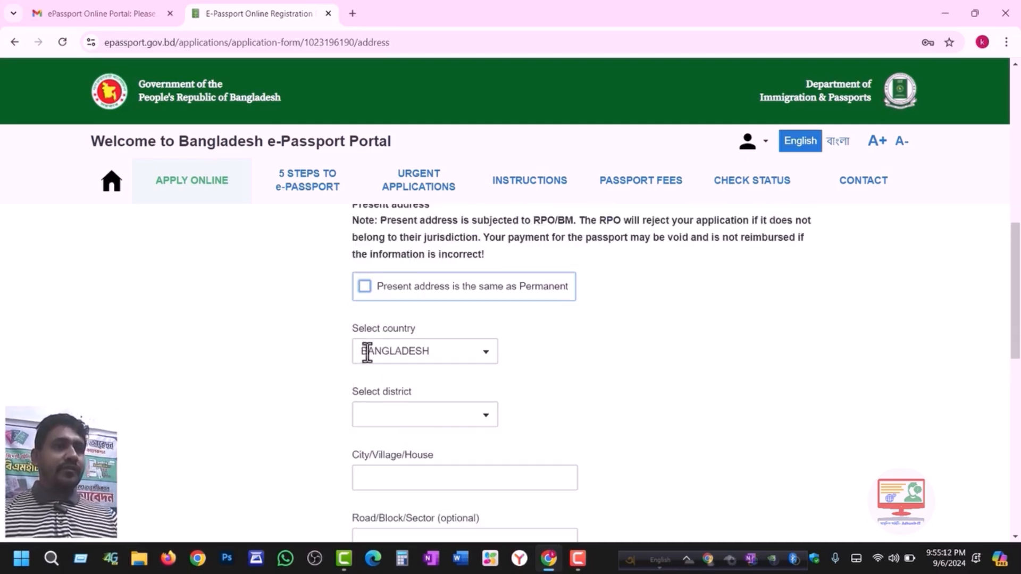
pyautogui.click(364, 288)
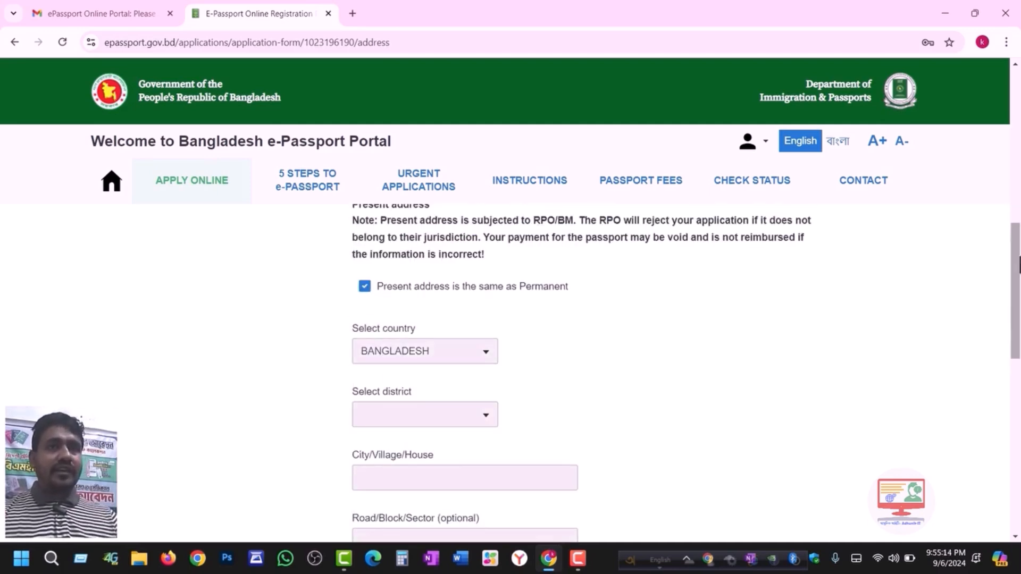
pyautogui.scroll(-10, 399, 454)
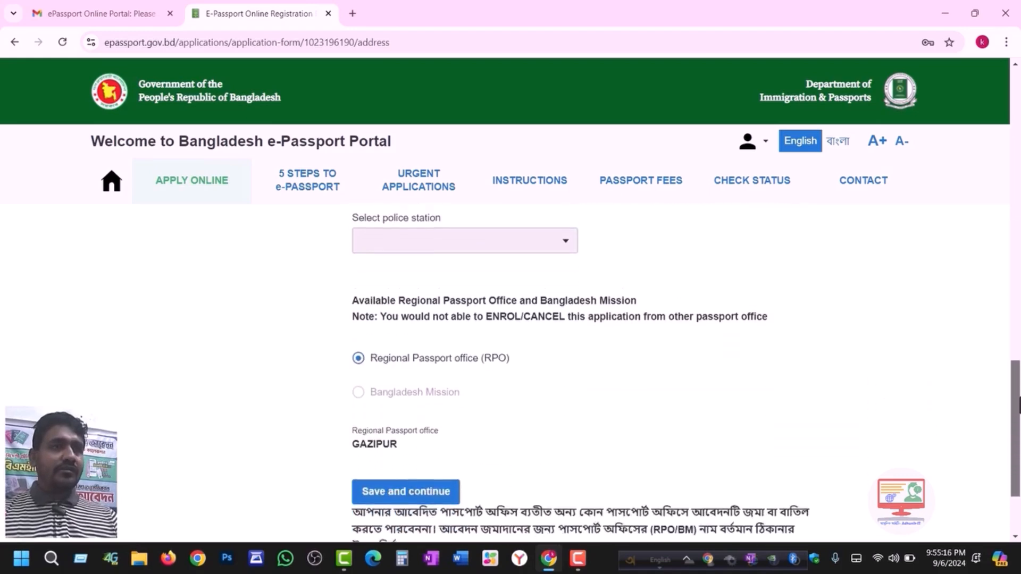
pyautogui.click(399, 449)
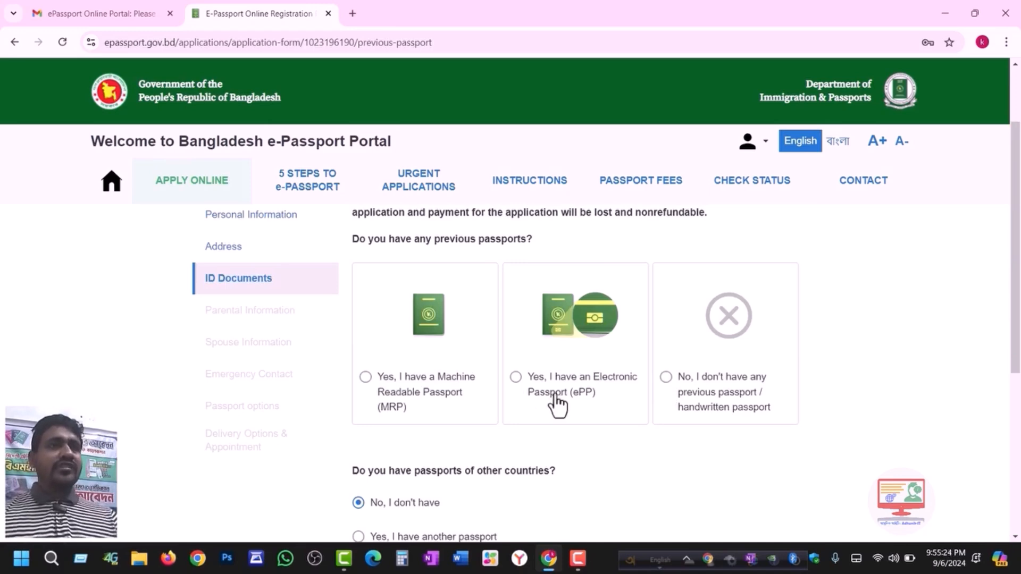
# - Answer 'No' to having a previous passport, after briefly trying the machine-readable passport fields
pyautogui.click(666, 377)
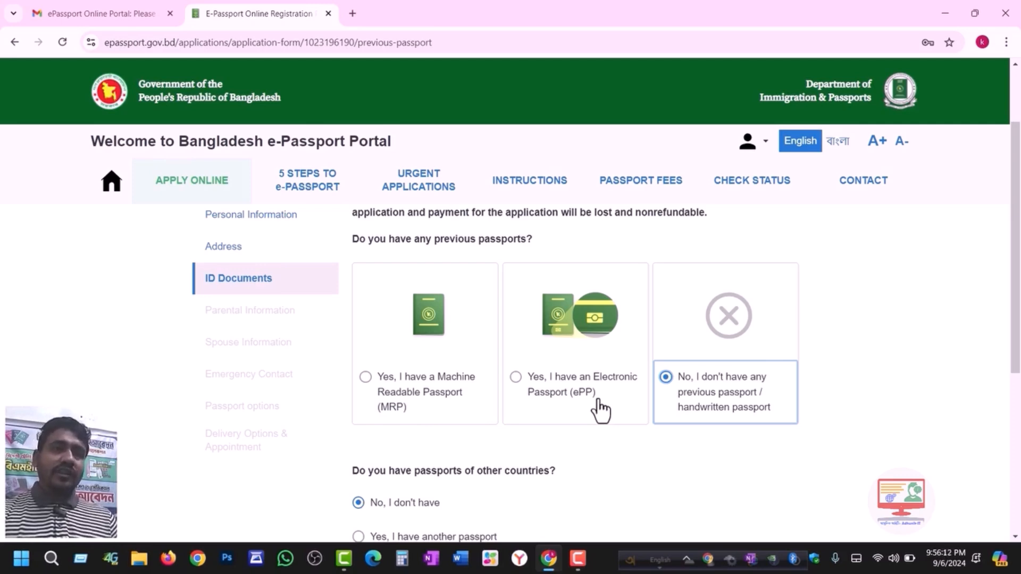
pyautogui.click(365, 376)
pyautogui.scroll(-3, 665, 409)
pyautogui.click(405, 300)
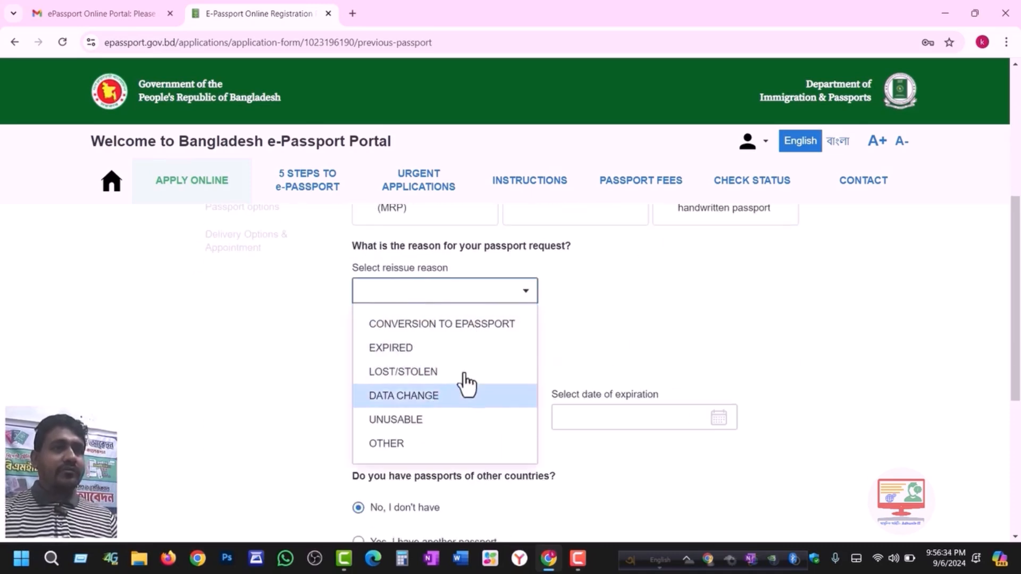
pyautogui.click(678, 336)
pyautogui.click(398, 357)
pyautogui.click(464, 412)
pyautogui.scroll(-1, 450, 377)
pyautogui.click(615, 354)
pyautogui.scroll(-4, 609, 378)
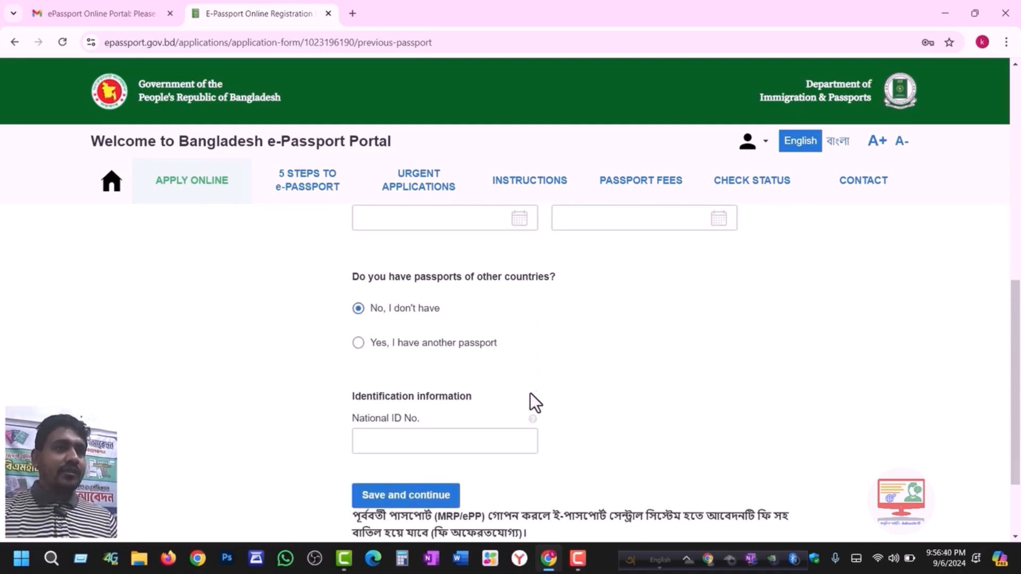
pyautogui.click(666, 315)
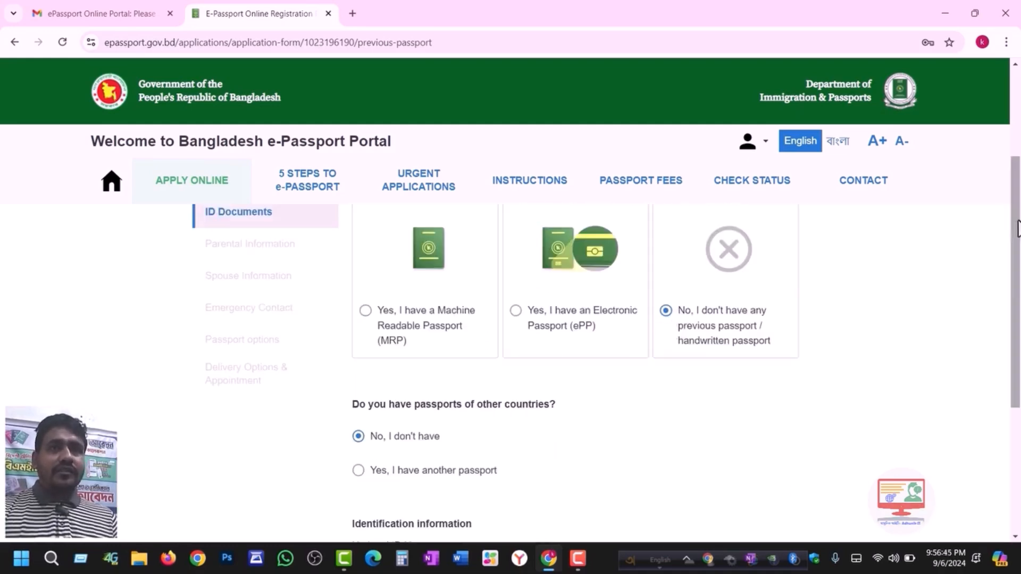
# - Begin entering the applicant's number in the National ID No. field
pyautogui.moveTo(1020, 221); pyautogui.dragTo(1020, 298)
pyautogui.click(435, 431)
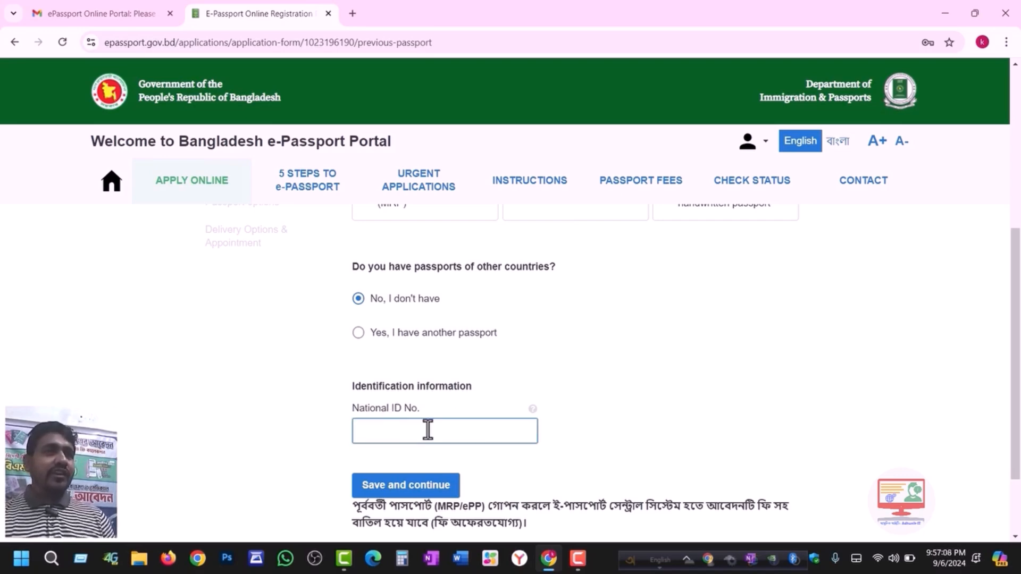
pyautogui.click(427, 430)
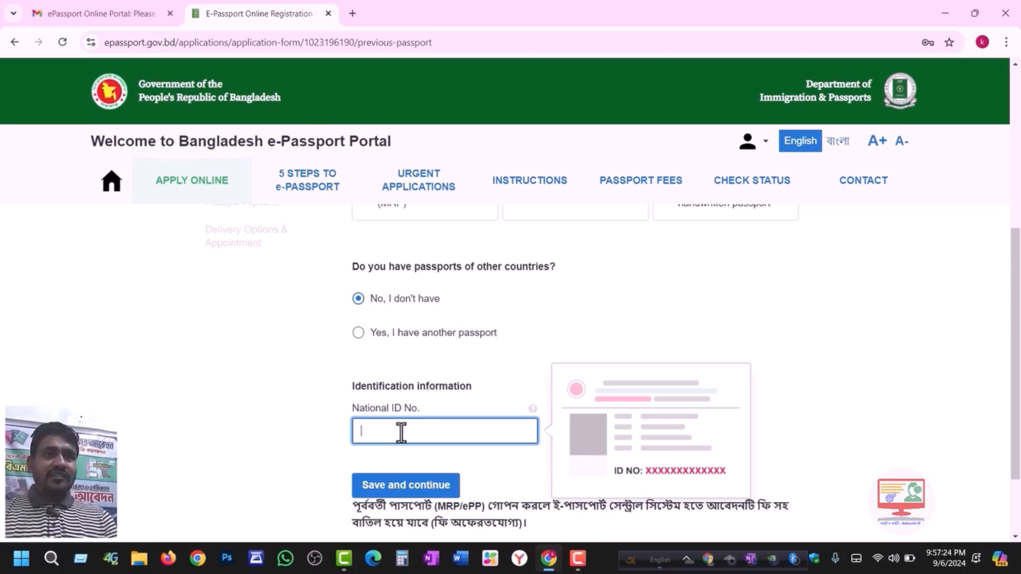
# - Finish the National ID number, save ID Documents, and correct the father's name after 'MD'
pyautogui.write('1504')
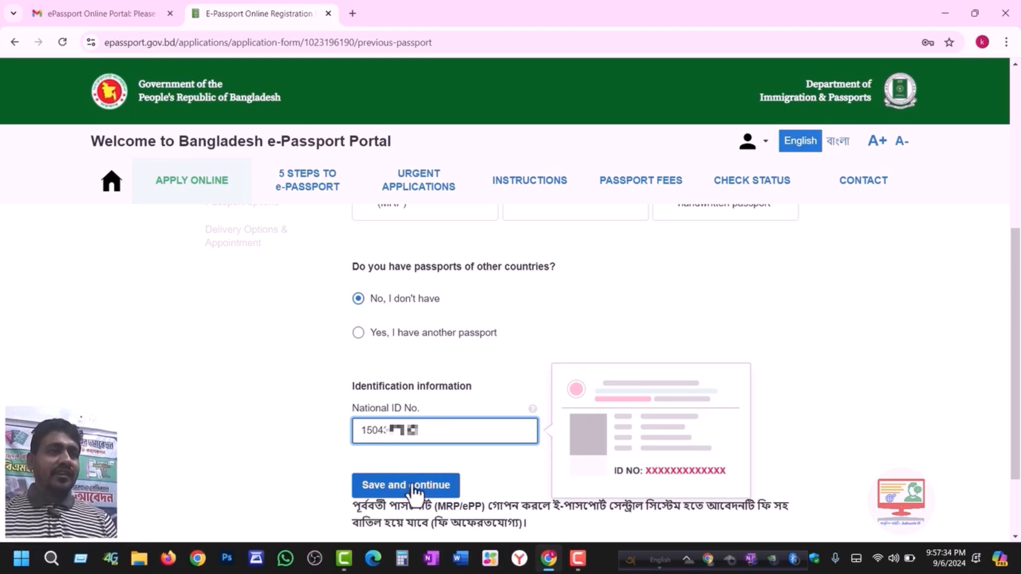
pyautogui.click(414, 488)
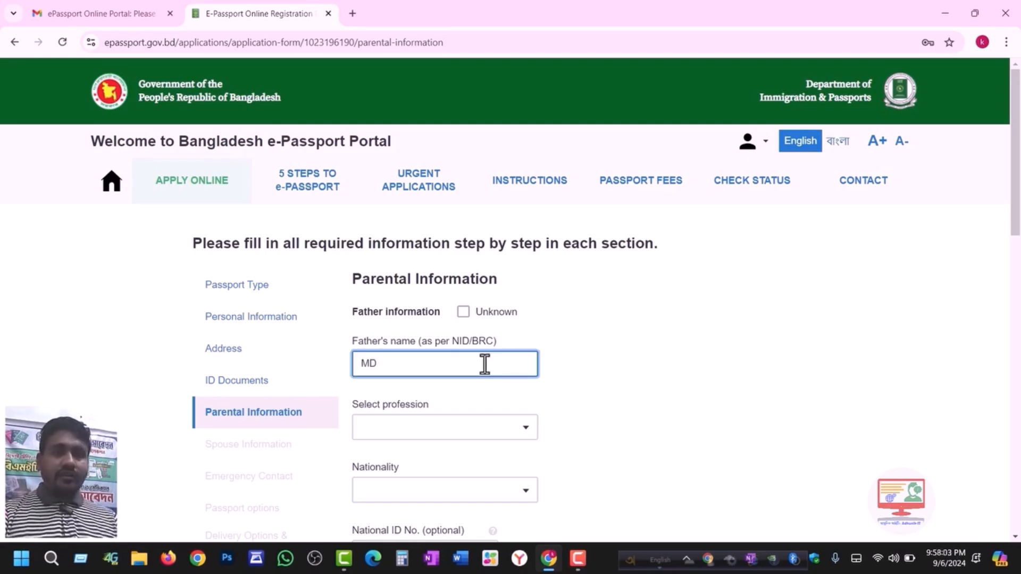
pyautogui.write('.')
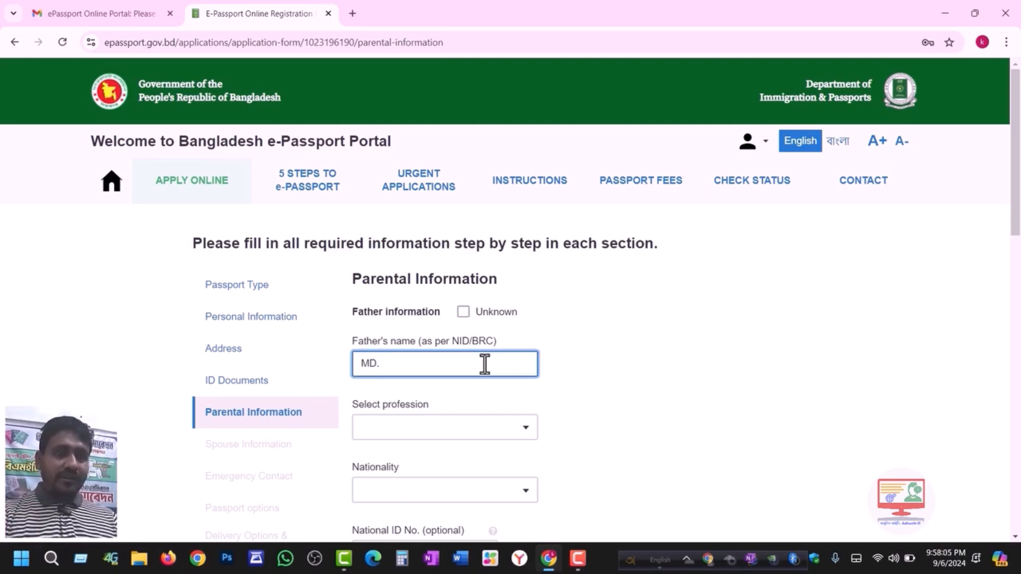
pyautogui.press('BackSpace')
pyautogui.write('A')
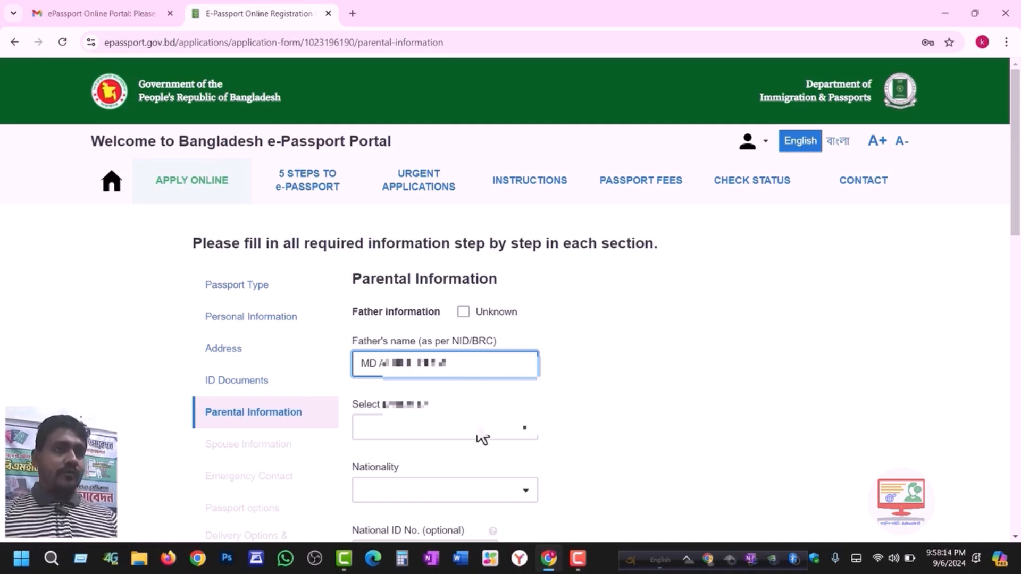
# - Set the father's profession from the 'FA' filter and nationality to BANGLADESHI
pyautogui.click(401, 432)
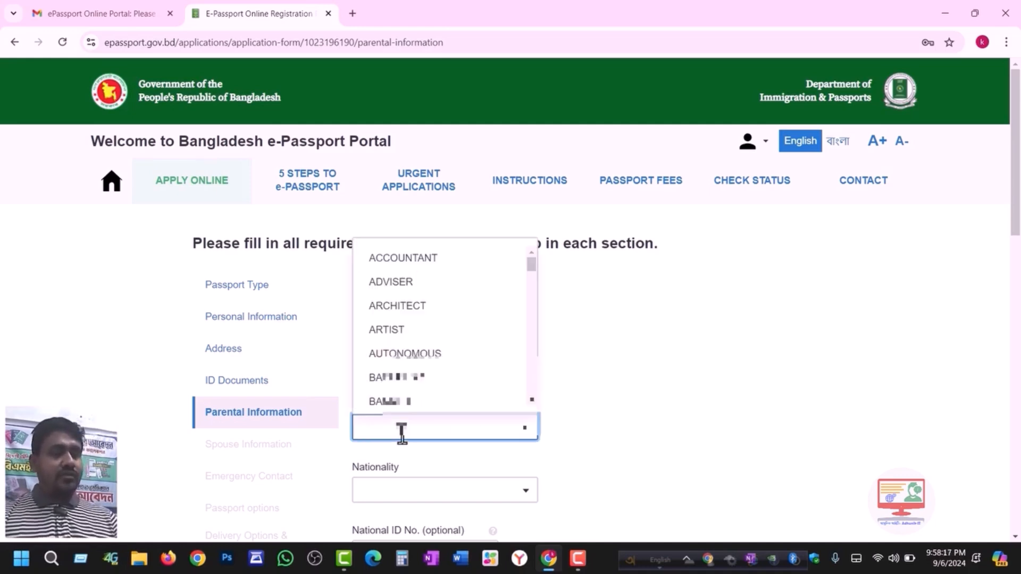
pyautogui.write('FA')
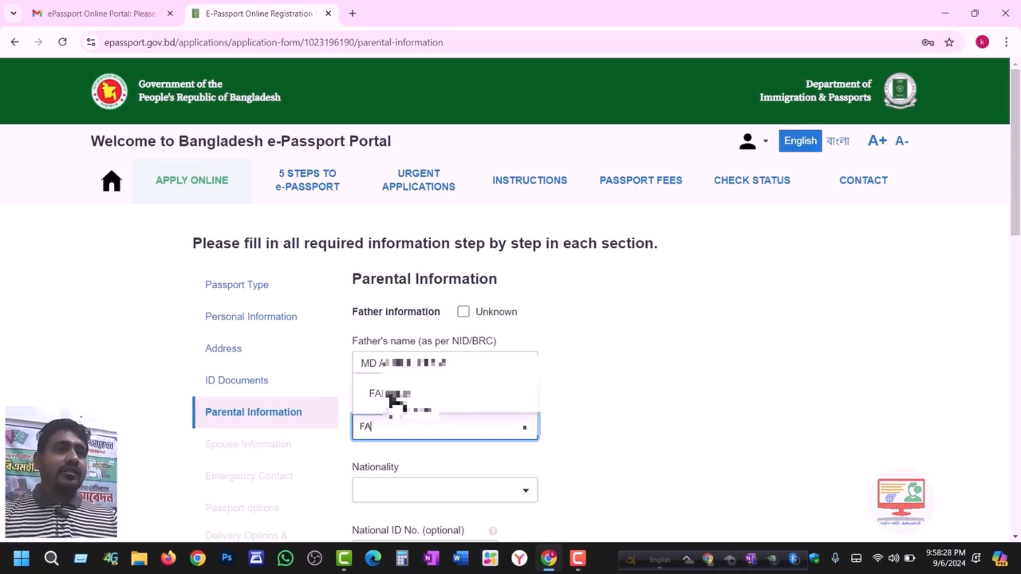
pyautogui.click(395, 404)
pyautogui.click(406, 492)
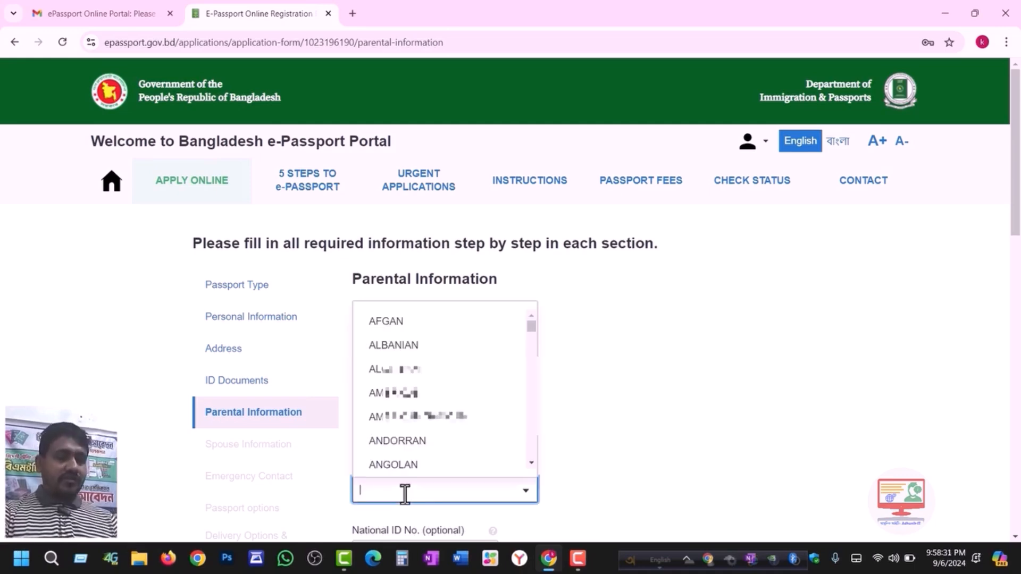
pyautogui.write('BAN')
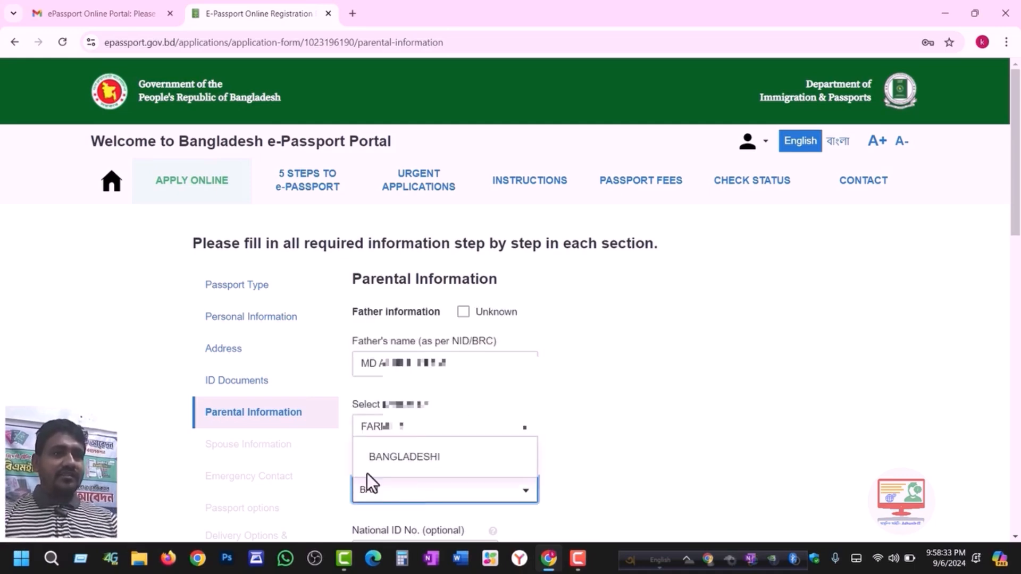
pyautogui.click(385, 468)
# - Work on the father's National ID number field
pyautogui.scroll(-3, 1017, 260)
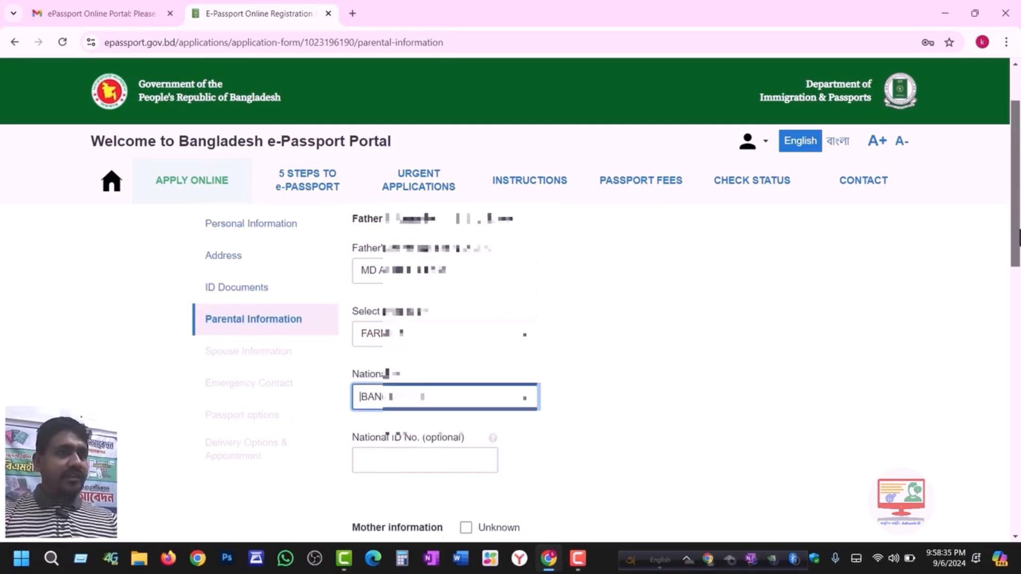
pyautogui.click(398, 380)
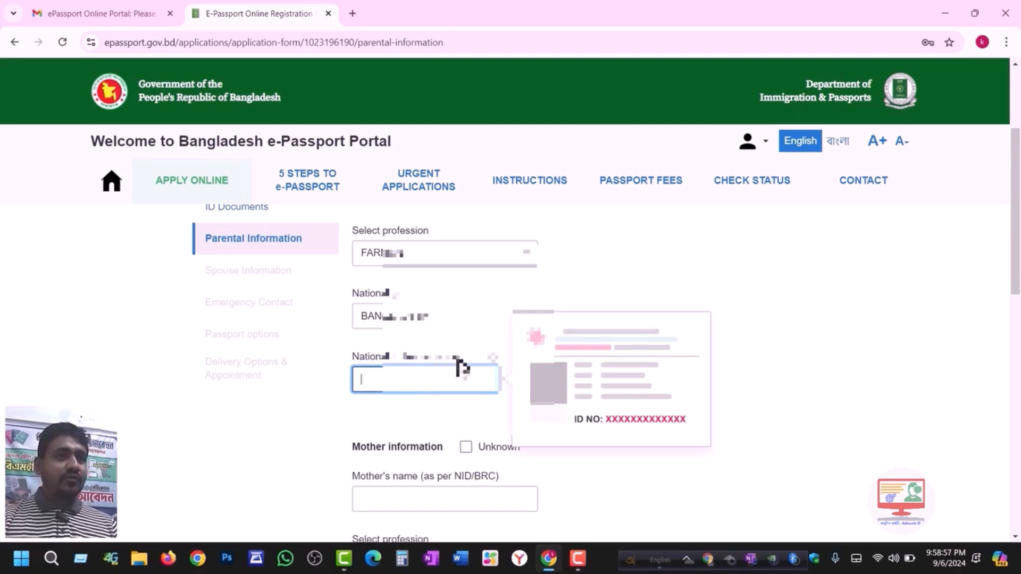
pyautogui.moveTo(460, 359); pyautogui.dragTo(428, 360)
pyautogui.moveTo(460, 360); pyautogui.dragTo(427, 362)
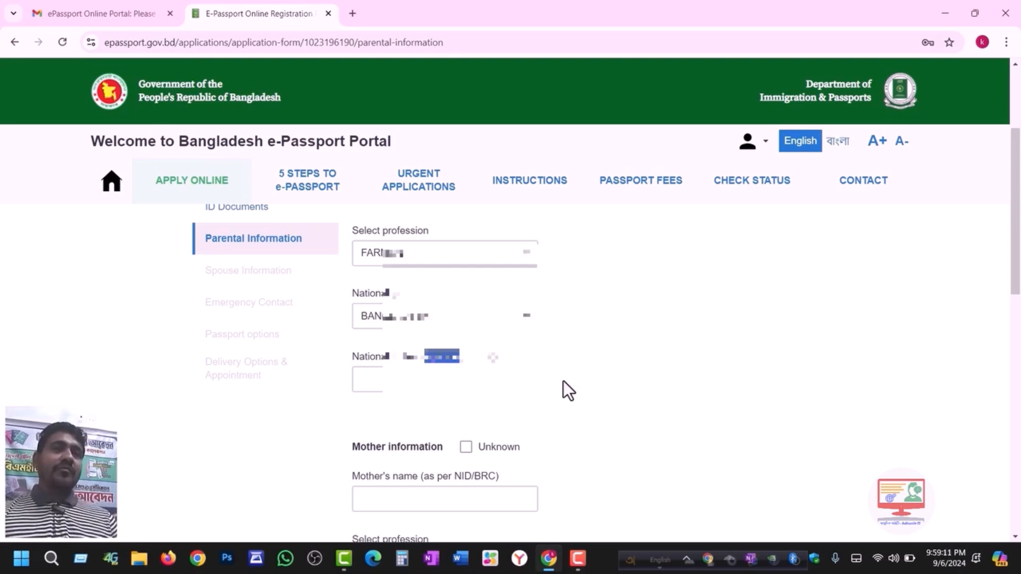
pyautogui.click(475, 374)
pyautogui.click(524, 364)
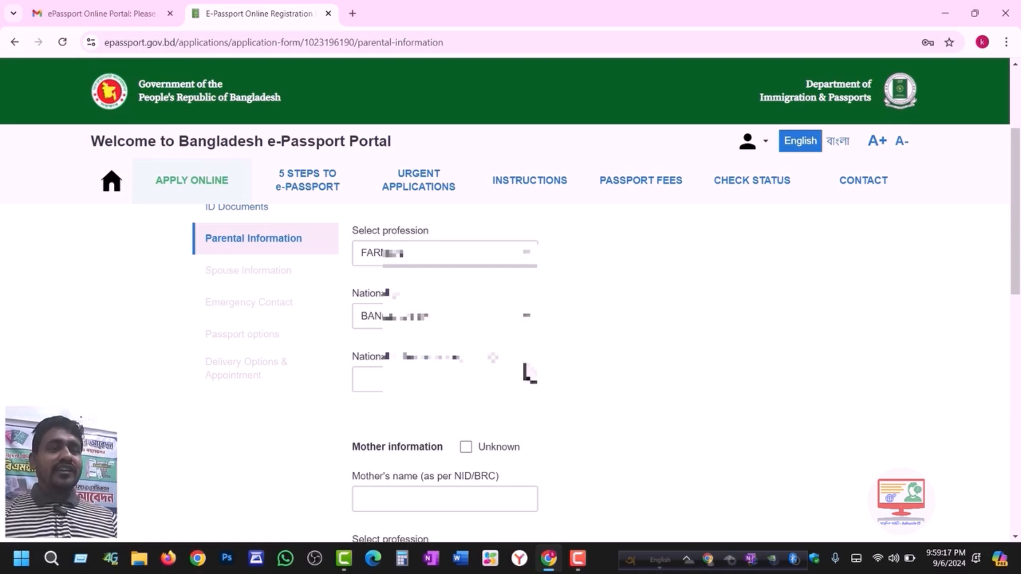
pyautogui.click(452, 379)
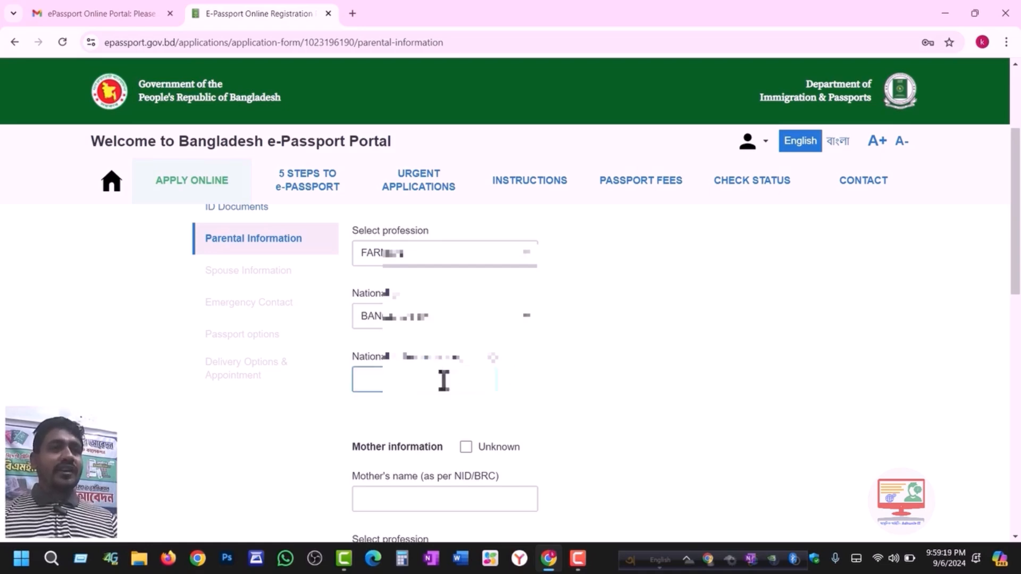
pyautogui.click(547, 396)
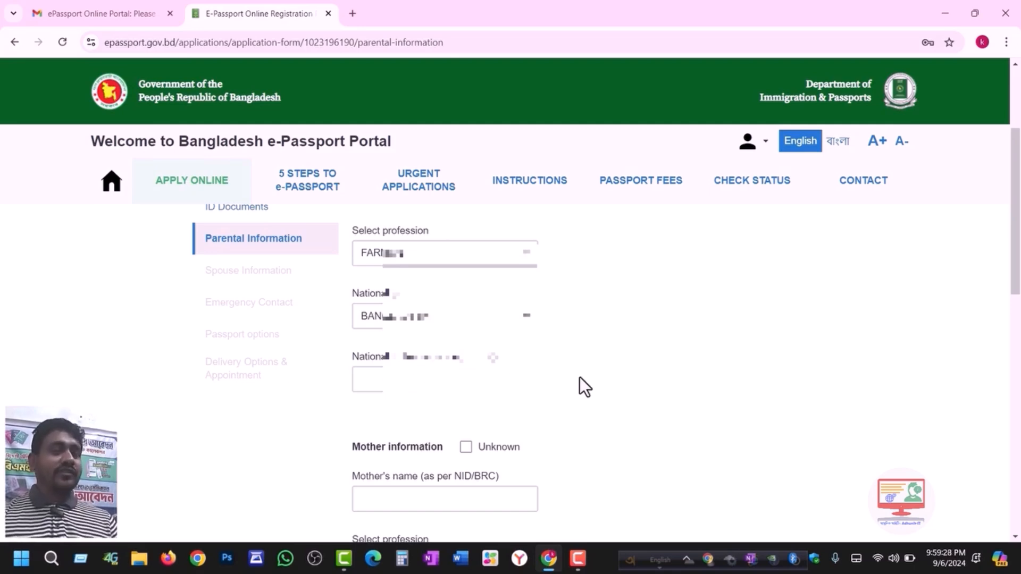
pyautogui.click(394, 387)
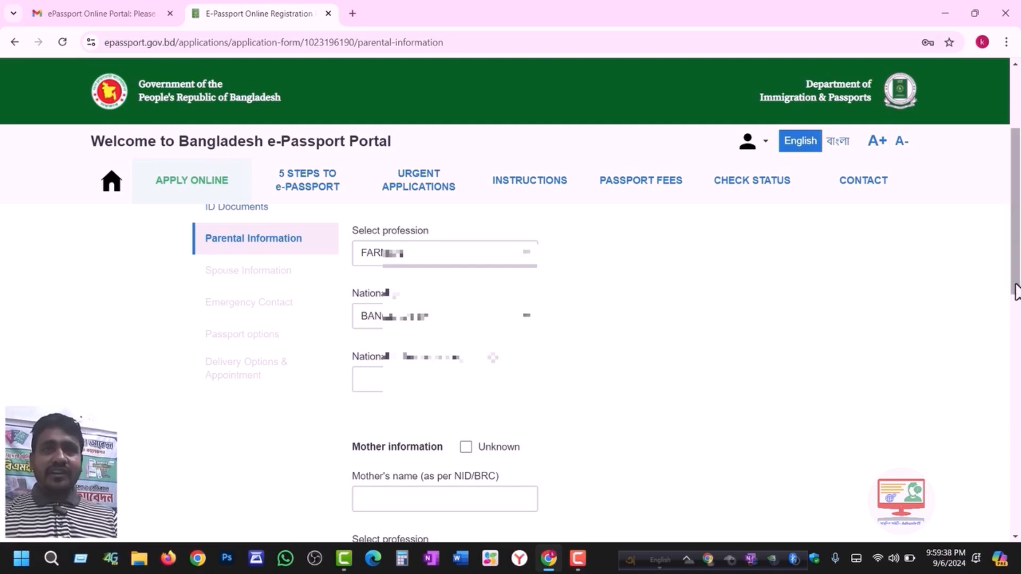
# - Fill in the mother's name and pick her profession filtered by 'HOU'
pyautogui.scroll(-3, 1016, 319)
pyautogui.click(411, 345)
pyautogui.click(412, 347)
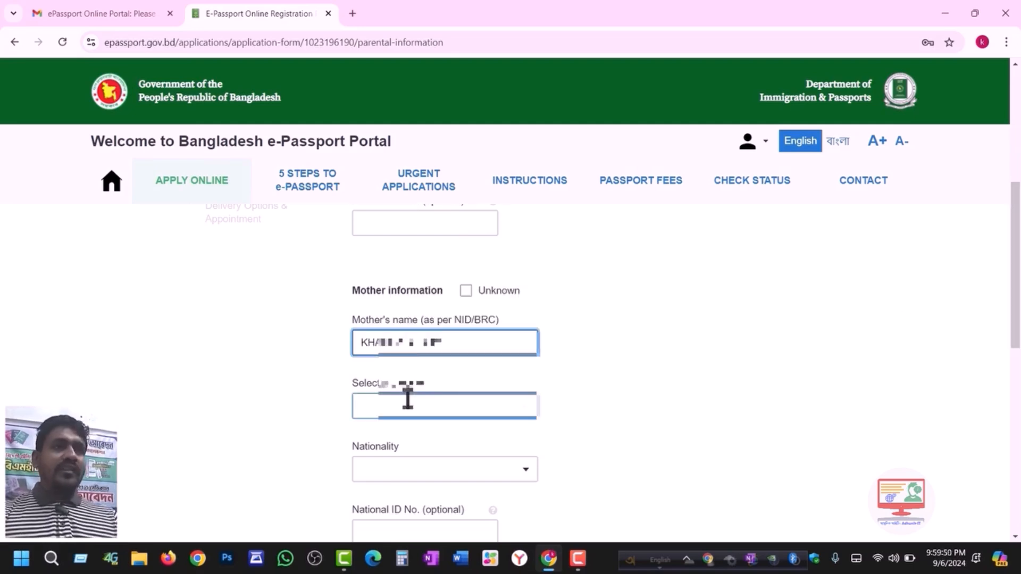
pyautogui.click(408, 400)
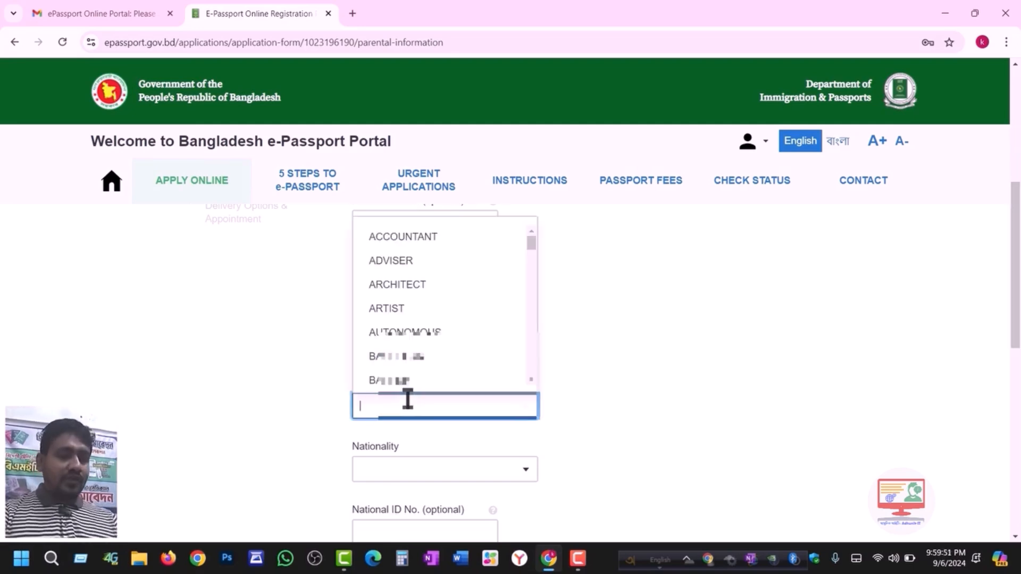
pyautogui.write('HOU')
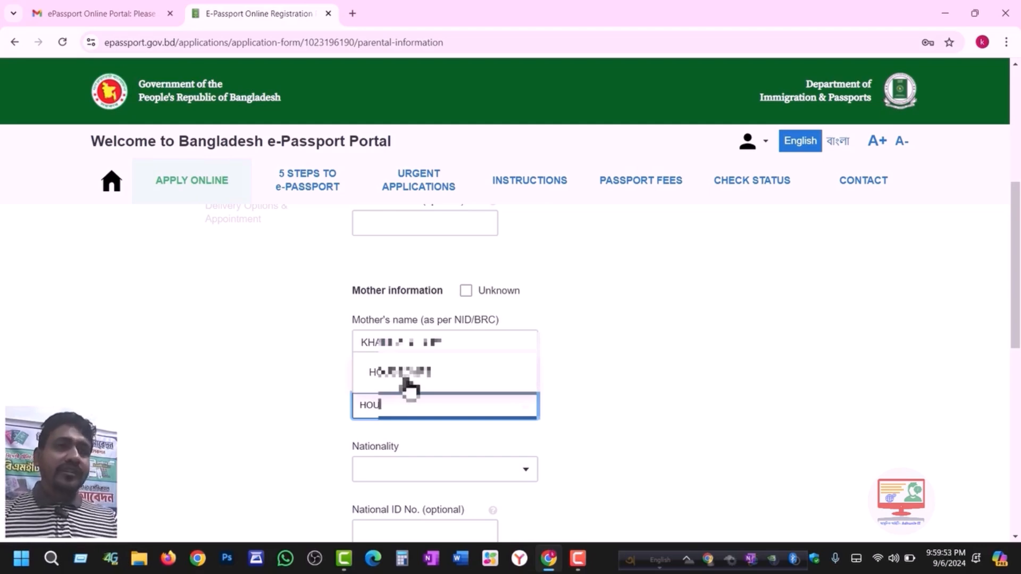
pyautogui.click(408, 375)
pyautogui.click(415, 407)
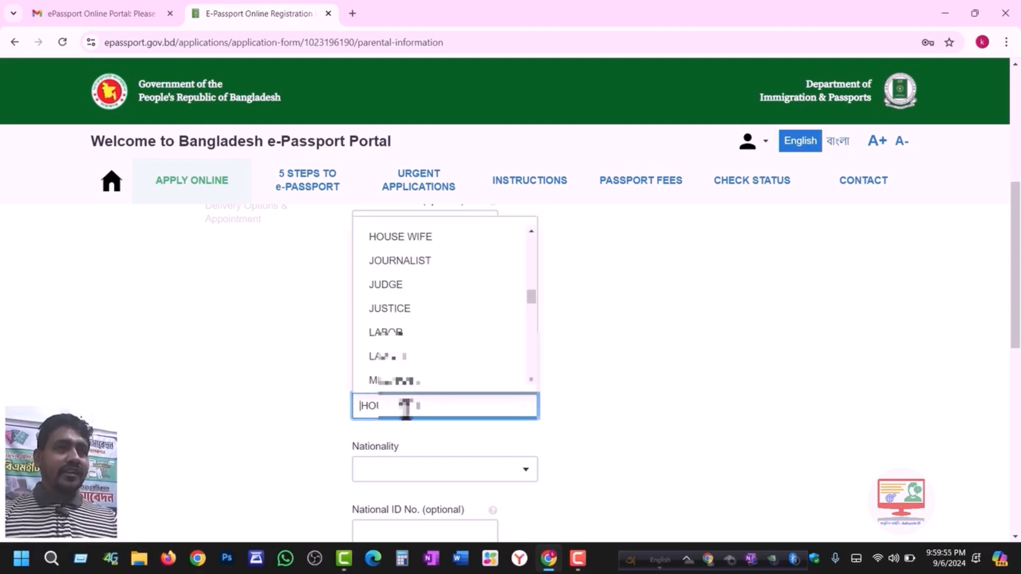
pyautogui.scroll(-3, 435, 298)
pyautogui.scroll(-3, 439, 341)
pyautogui.scroll(3, 440, 340)
pyautogui.click(656, 394)
# - Set the mother's nationality to BANGLADESHI, leaving legal guardian as not applicable
pyautogui.click(414, 469)
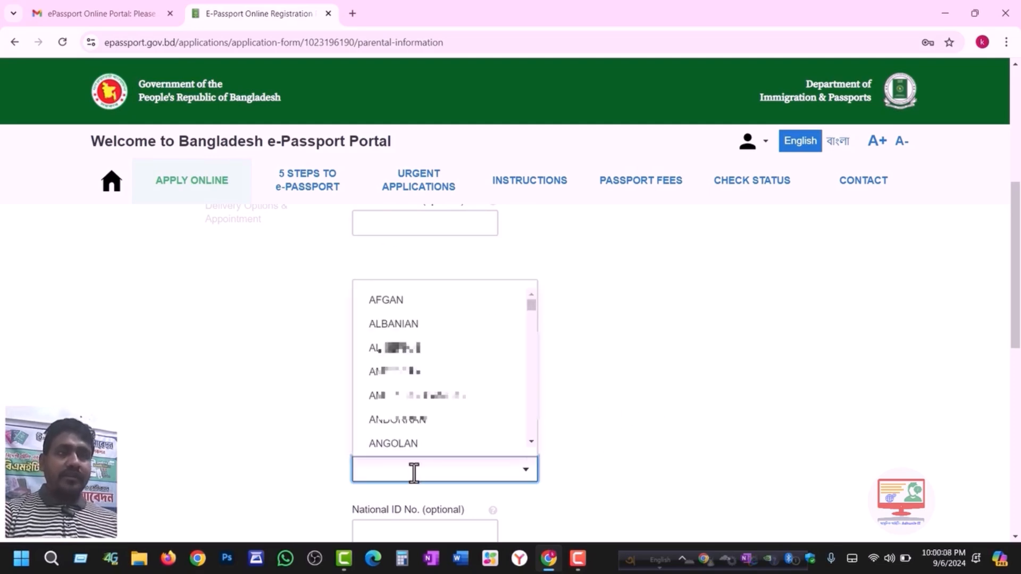
pyautogui.write('BANG')
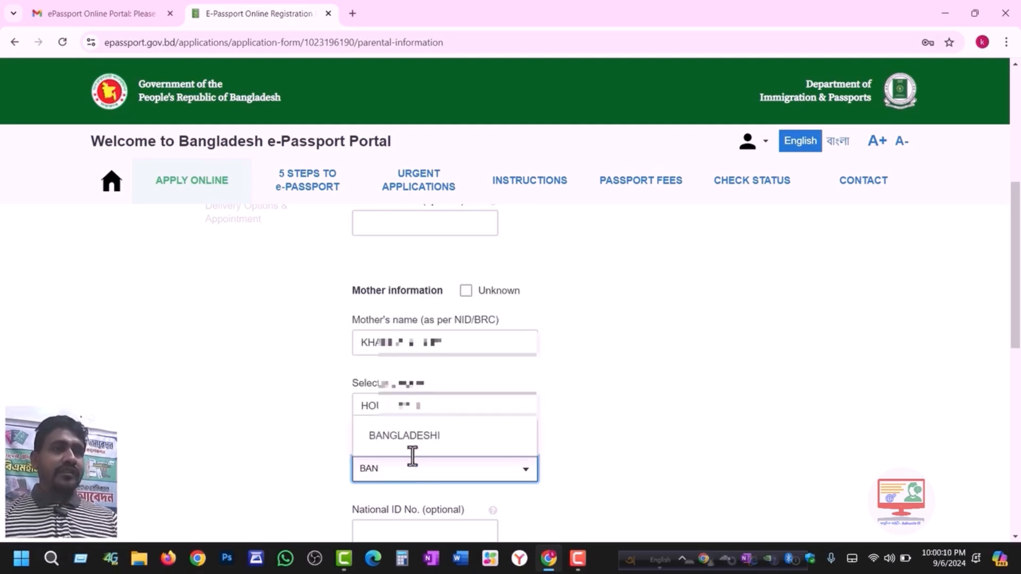
pyautogui.click(412, 433)
pyautogui.scroll(-2, 1017, 267)
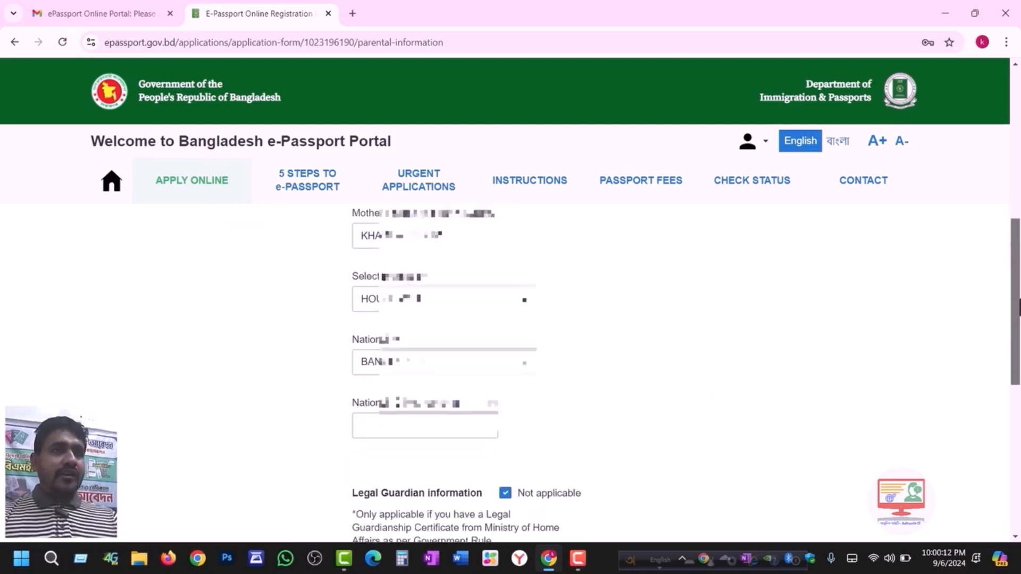
pyautogui.click(437, 415)
pyautogui.scroll(-5, 638, 394)
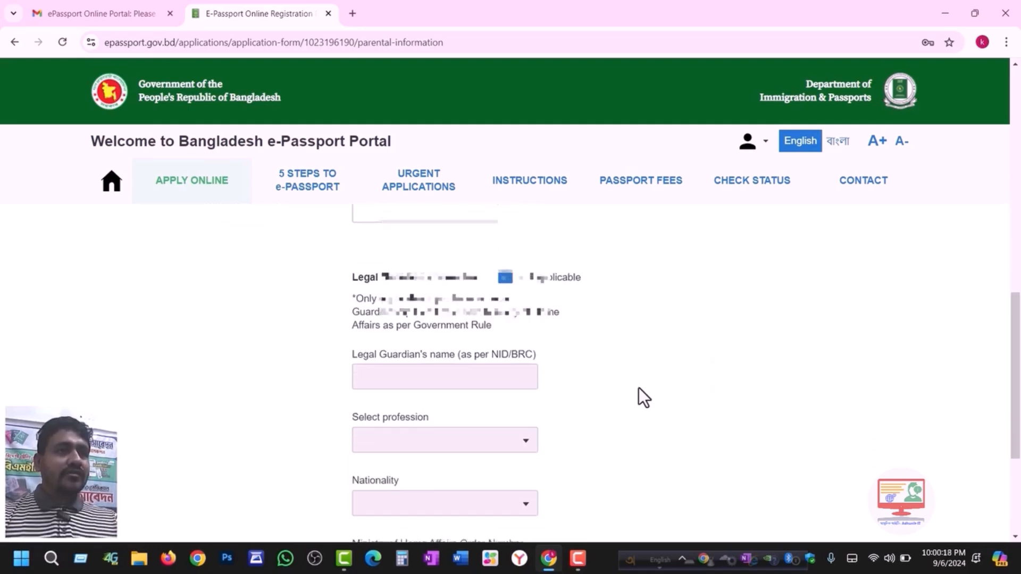
pyautogui.scroll(-2, 641, 390)
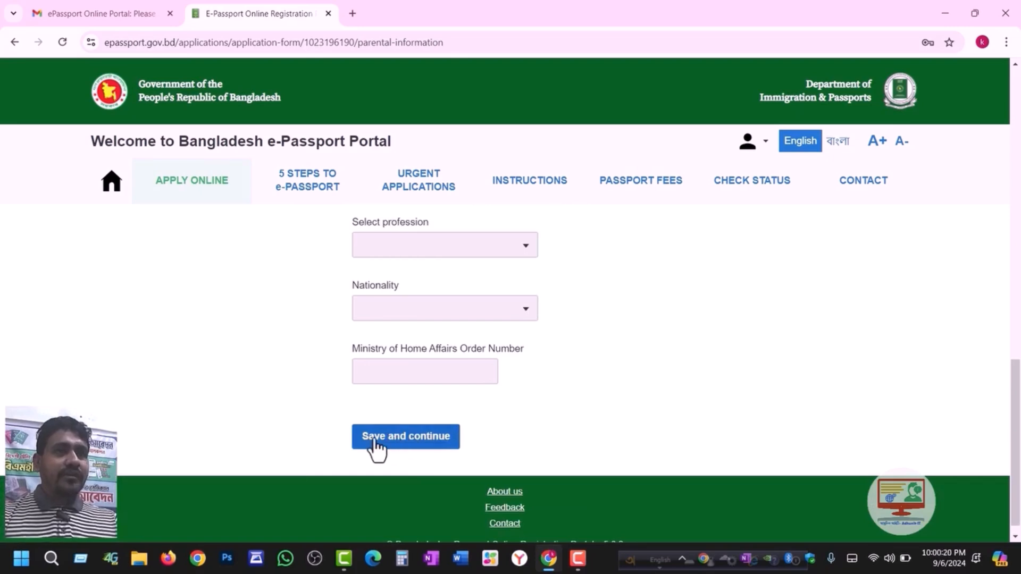
# - Save parental information, then try marital status SINGLE and then MARRIED
pyautogui.click(401, 438)
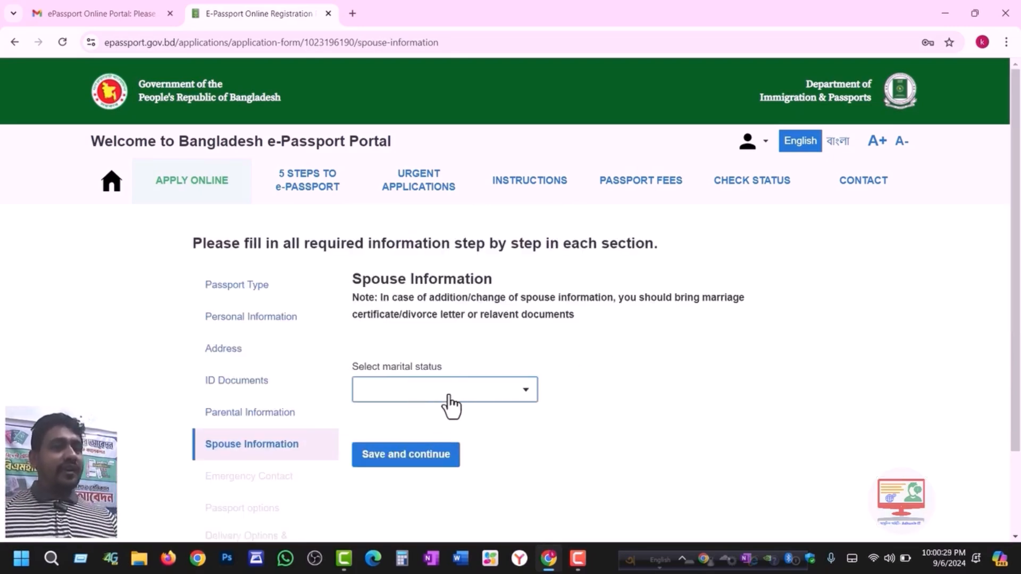
pyautogui.click(449, 396)
pyautogui.click(411, 428)
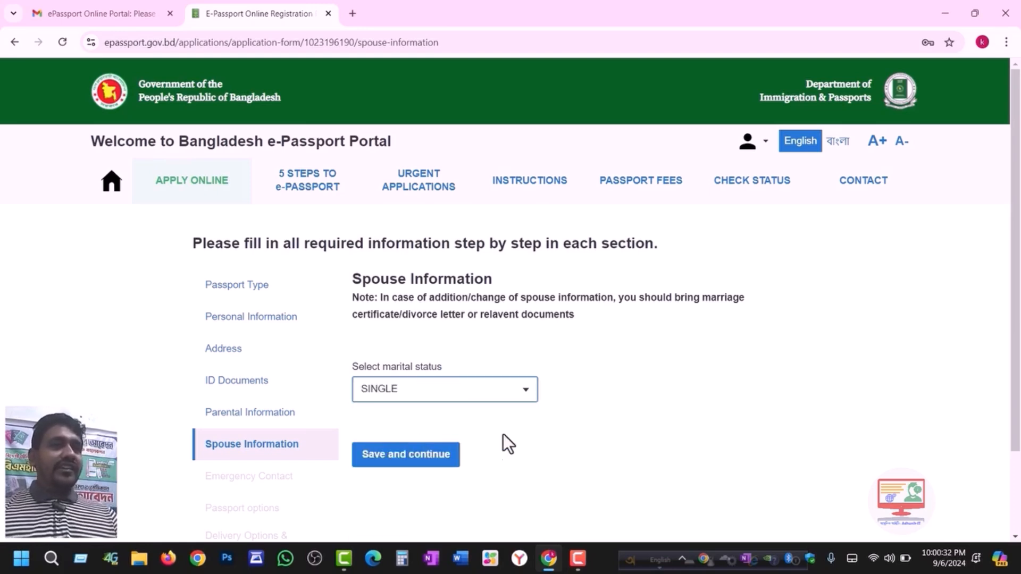
pyautogui.click(444, 399)
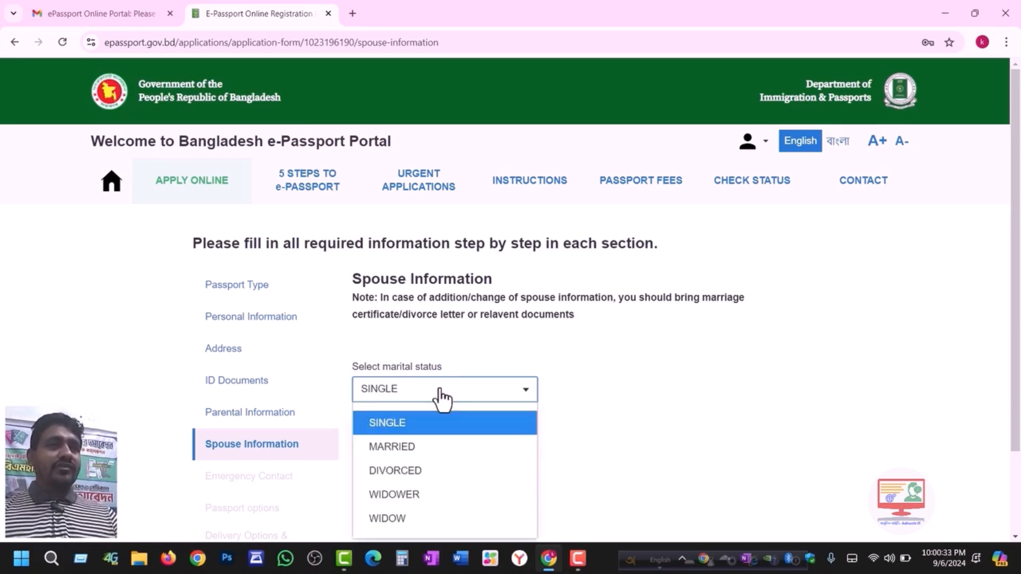
pyautogui.click(419, 449)
pyautogui.scroll(-3, 502, 446)
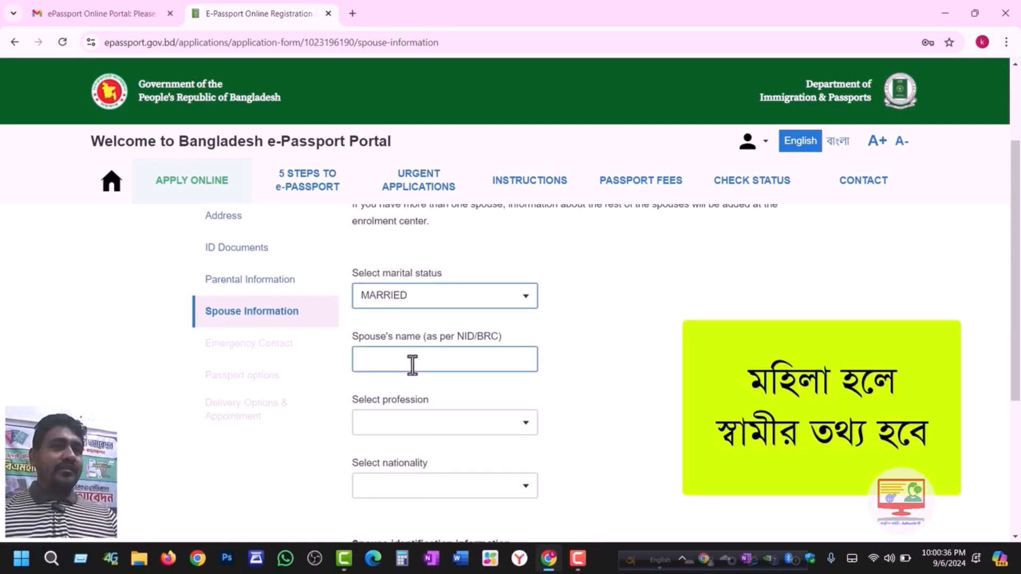
pyautogui.scroll(-1, 415, 382)
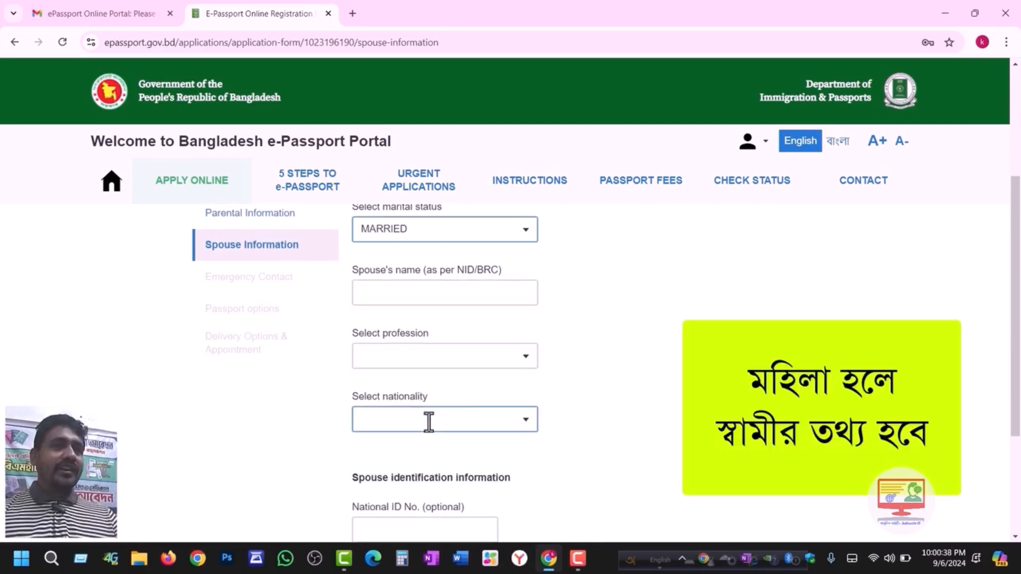
pyautogui.scroll(-1, 433, 417)
pyautogui.scroll(-1, 426, 405)
# - Switch marital status back to SINGLE and save Spouse Information
pyautogui.click(423, 394)
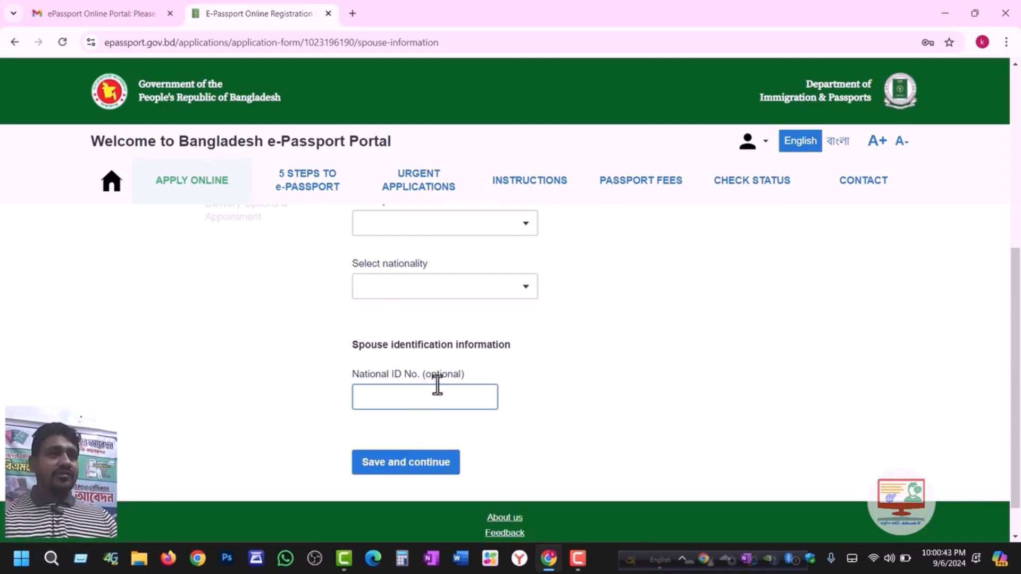
pyautogui.scroll(3, 445, 385)
pyautogui.click(415, 308)
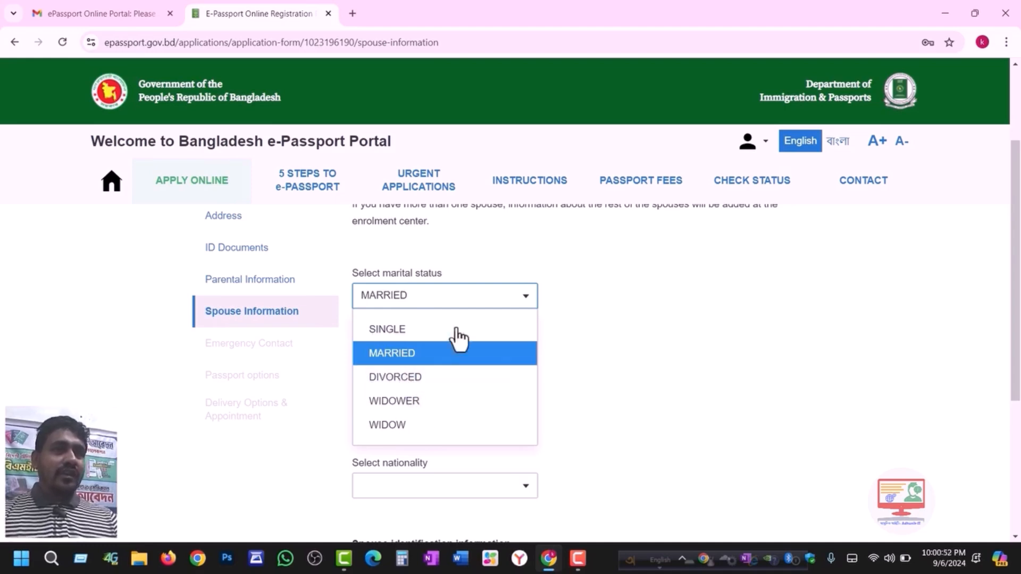
pyautogui.click(392, 331)
pyautogui.click(413, 365)
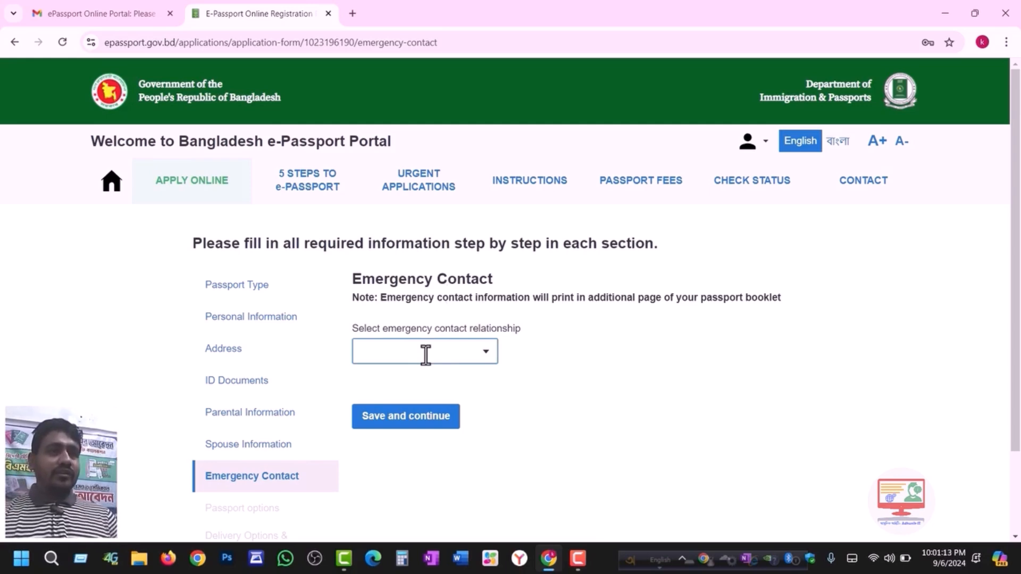
# - Choose FATHER as the emergency contact, keeping the prefilled name
pyautogui.click(408, 352)
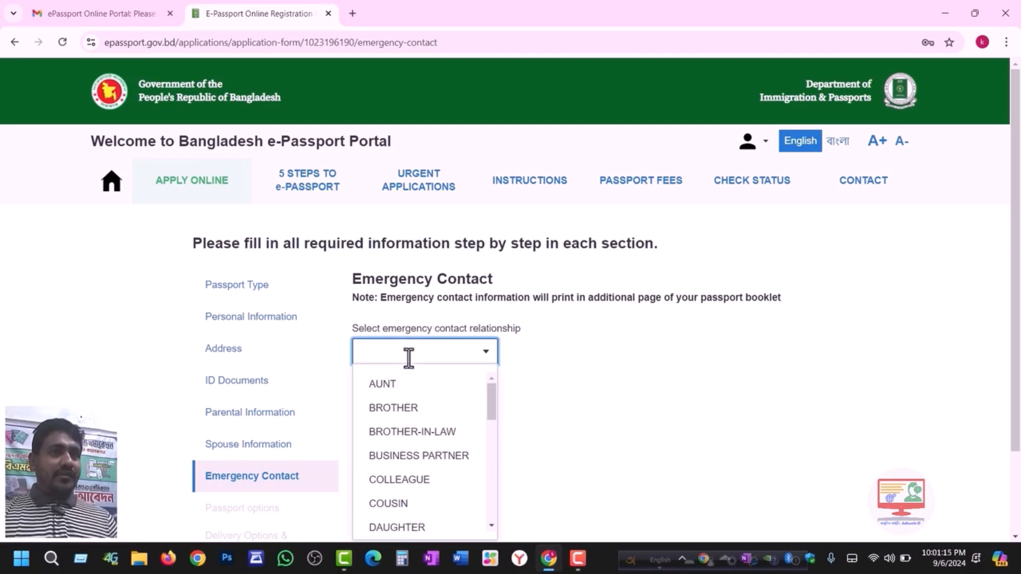
pyautogui.scroll(-2, 406, 446)
pyautogui.scroll(-6, 410, 468)
pyautogui.scroll(3, 415, 469)
pyautogui.scroll(5, 428, 405)
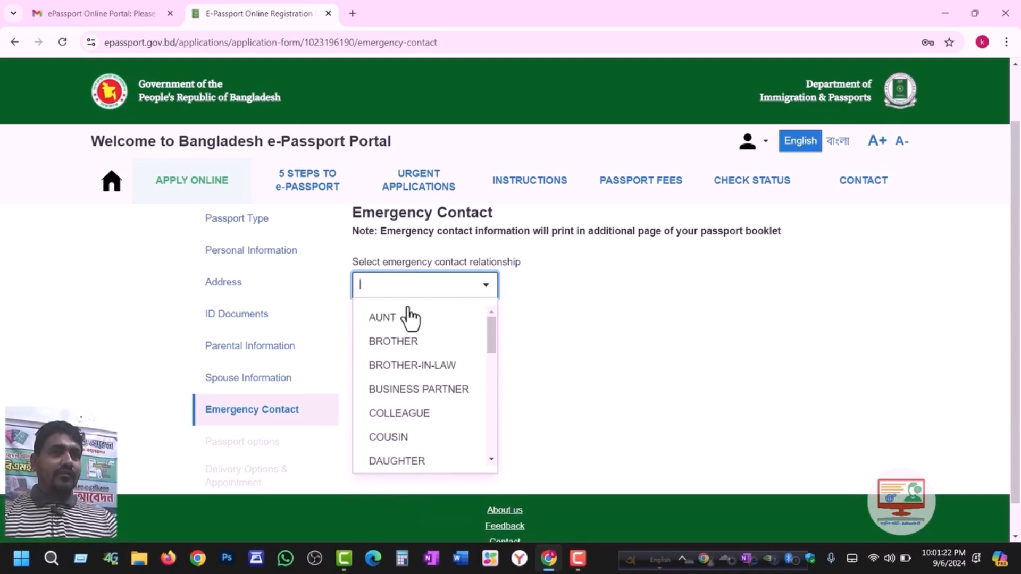
pyautogui.write('fa')
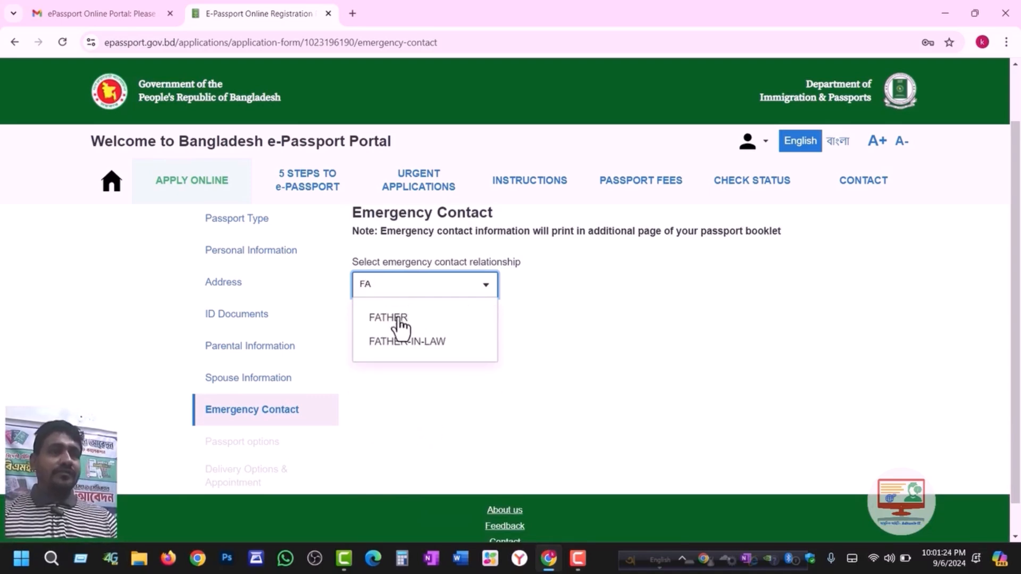
pyautogui.click(396, 321)
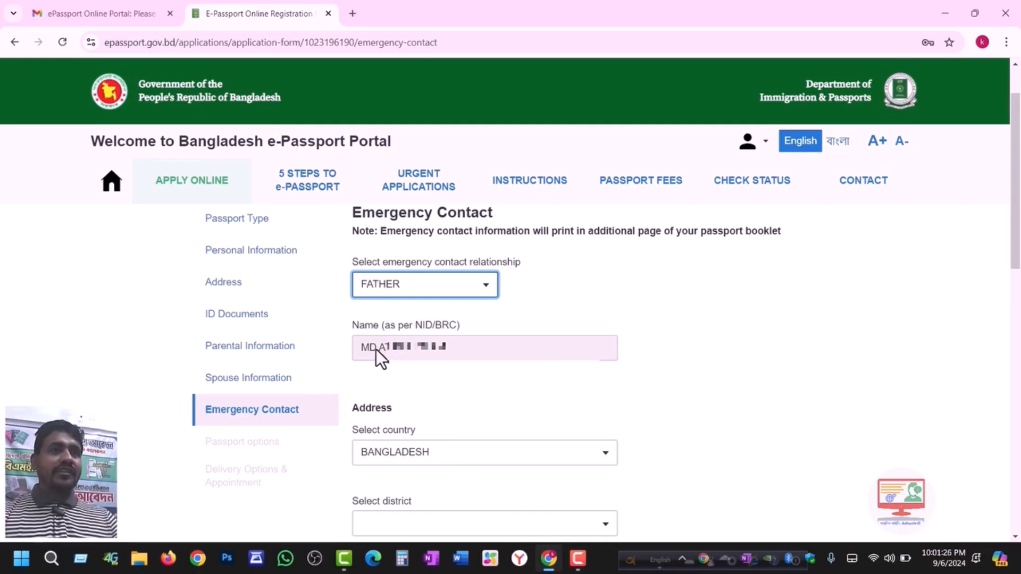
pyautogui.moveTo(377, 350); pyautogui.dragTo(451, 365)
pyautogui.scroll(-3, 890, 253)
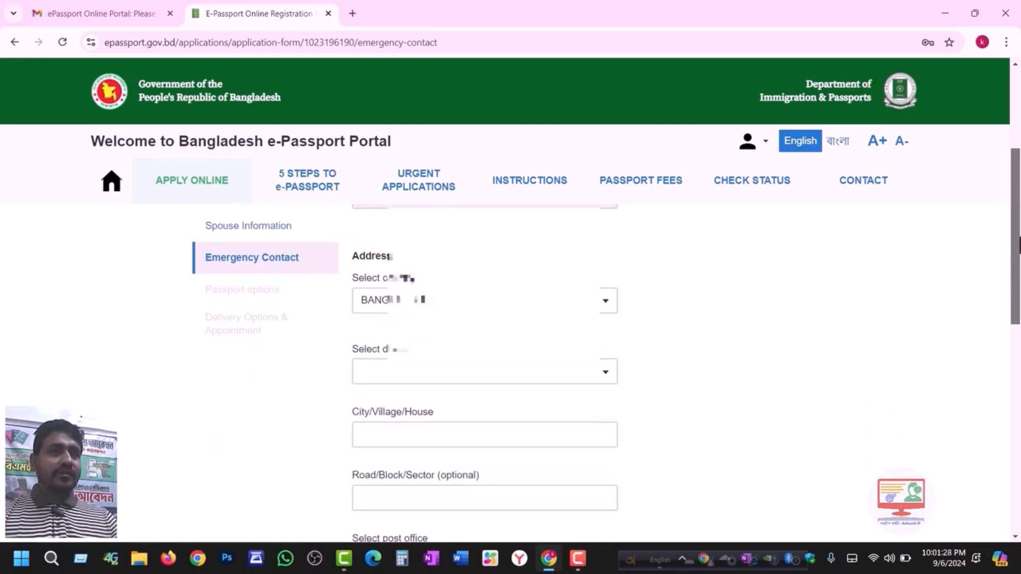
# - Fill in the contact's address district, post office and area
pyautogui.click(442, 349)
pyautogui.write('GA')
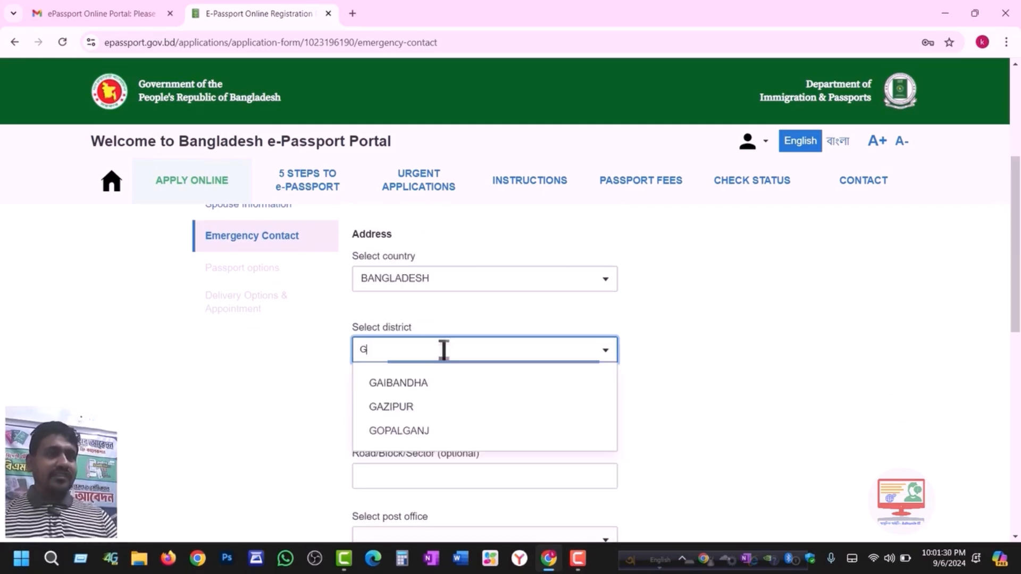
pyautogui.click(418, 387)
pyautogui.scroll(-3, 609, 394)
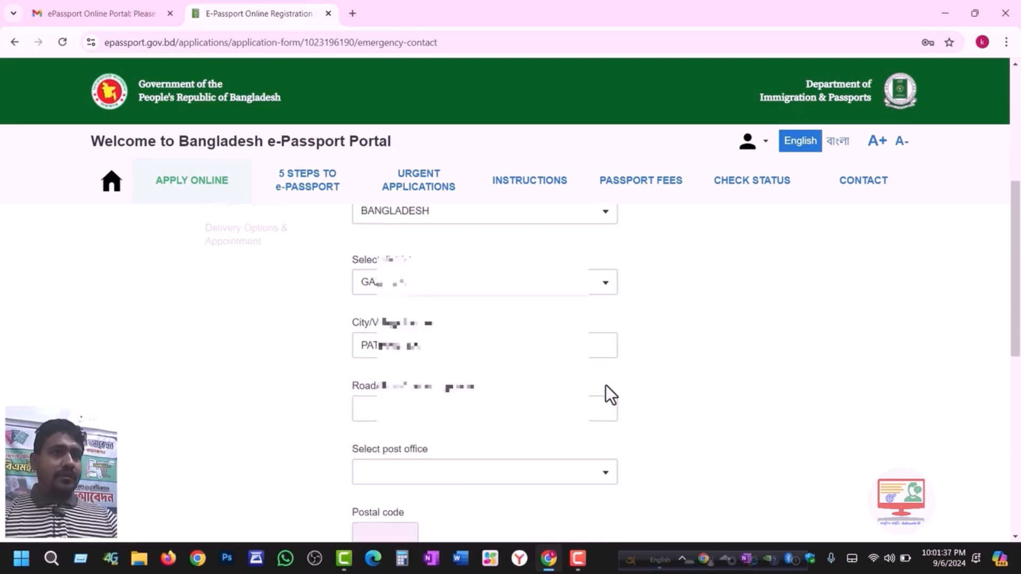
pyautogui.click(461, 399)
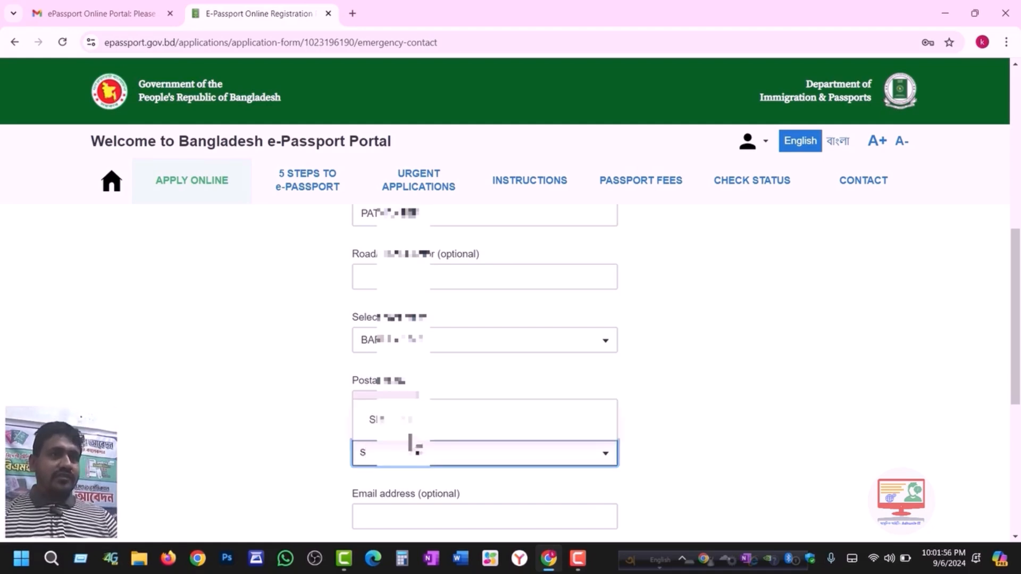
pyautogui.click(409, 422)
pyautogui.click(713, 419)
pyautogui.scroll(-1, 712, 419)
pyautogui.click(462, 461)
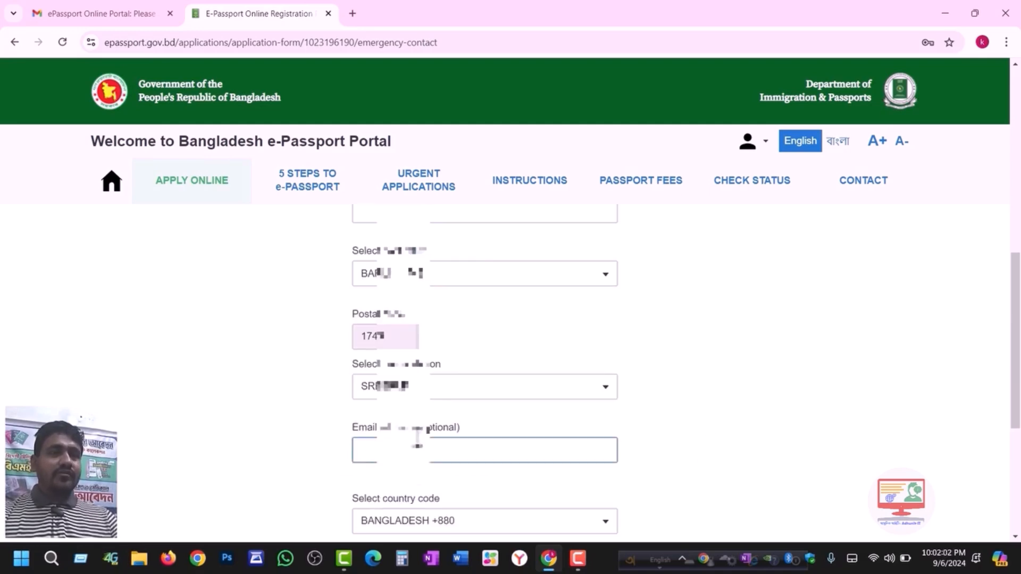
pyautogui.moveTo(1018, 280); pyautogui.dragTo(1017, 326)
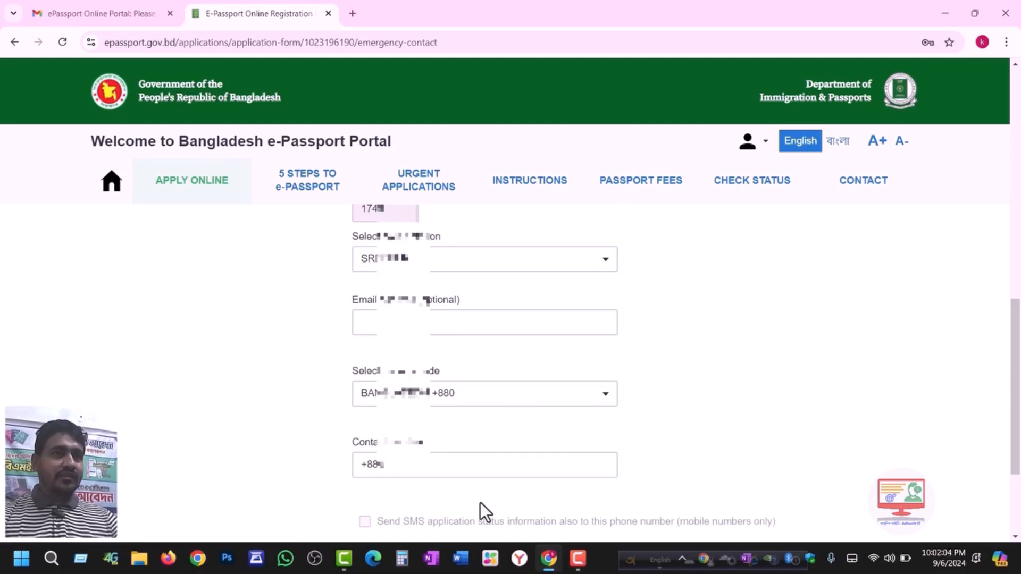
# - Enter the contact number and leave SMS status updates to it unchecked
pyautogui.click(449, 467)
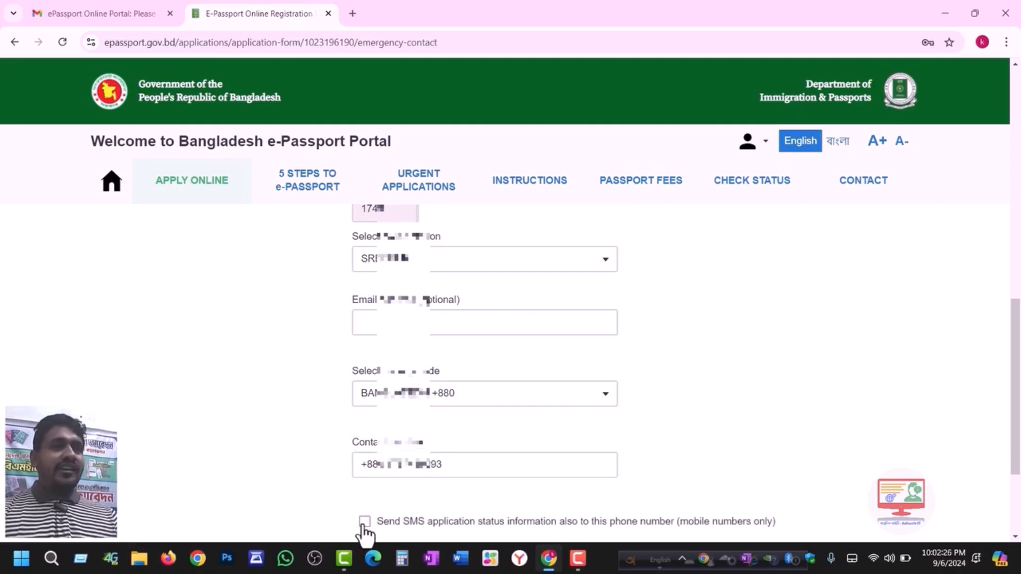
pyautogui.click(365, 521)
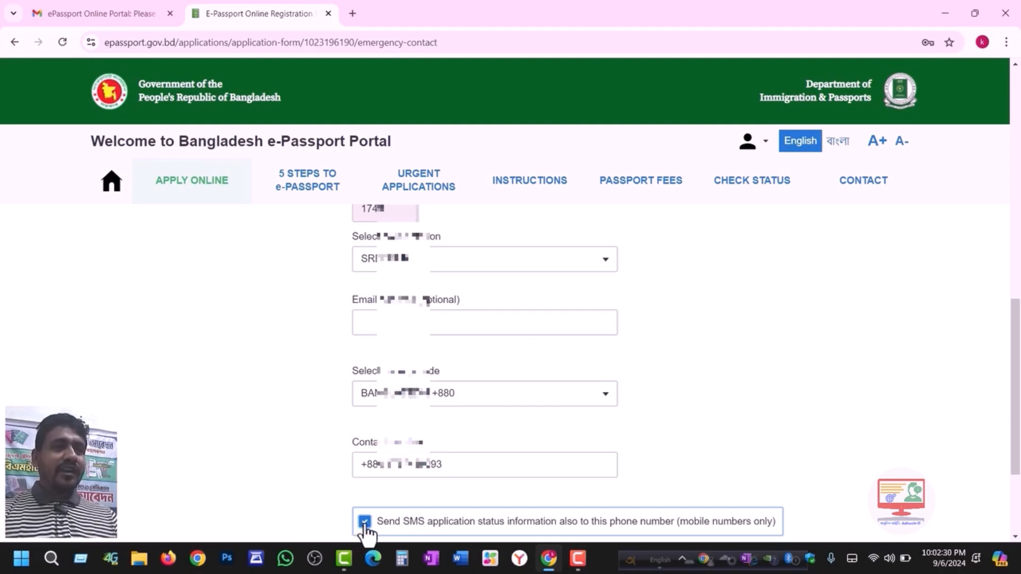
pyautogui.click(365, 522)
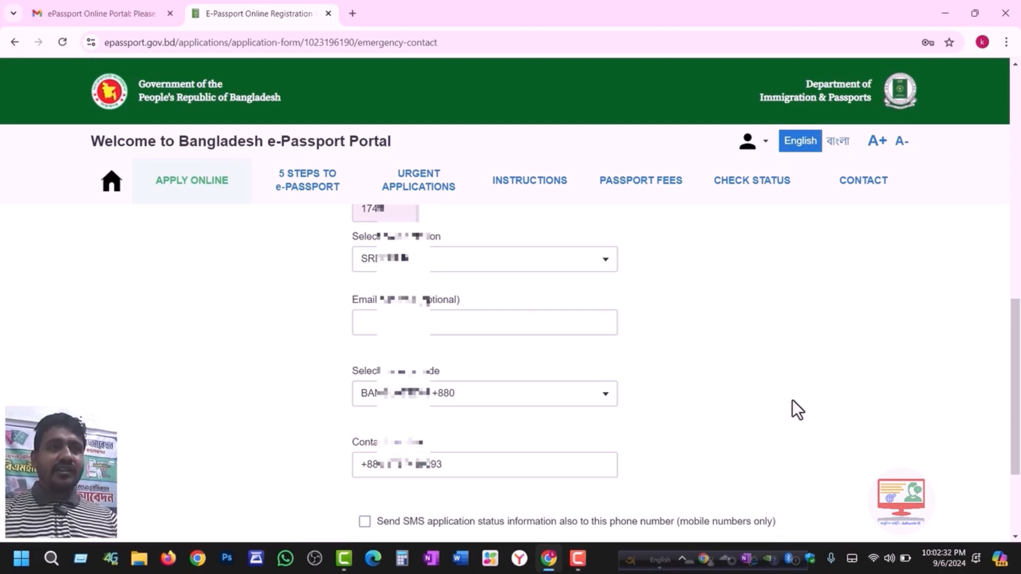
pyautogui.scroll(-2, 1016, 340)
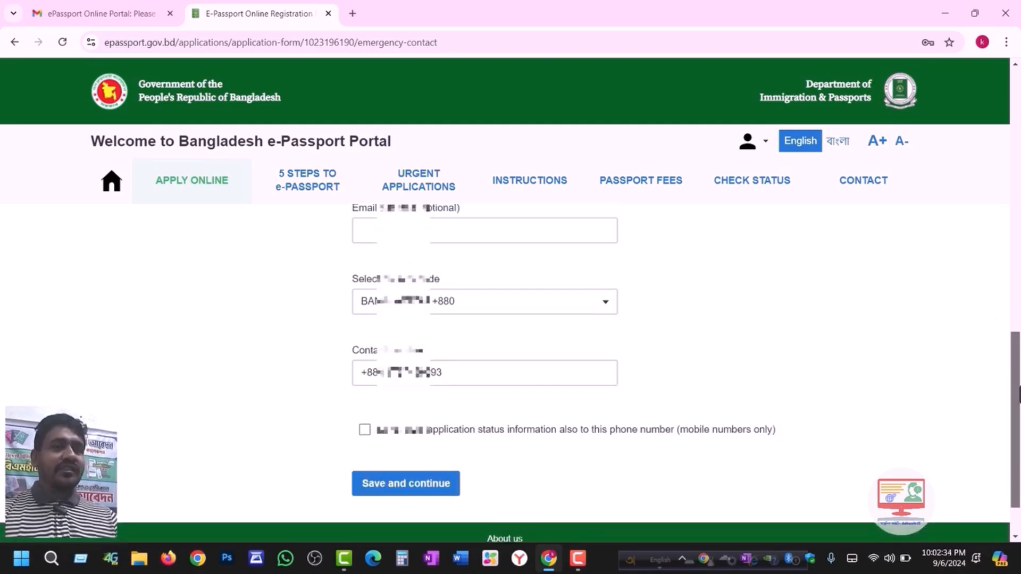
# - Save the emergency contact, then choose 10-year validity (5750 BDT) and save the passport options
pyautogui.click(394, 481)
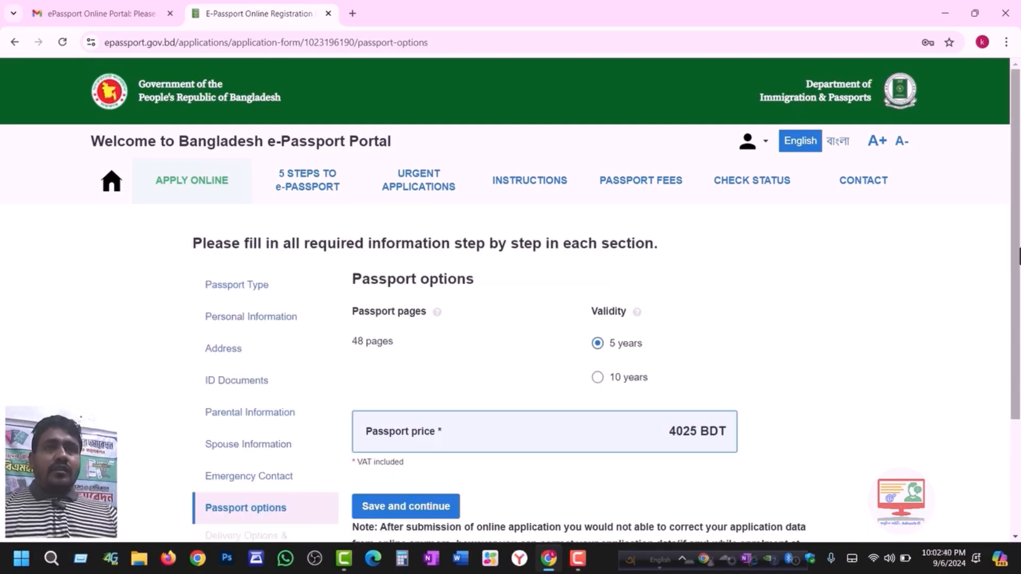
pyautogui.moveTo(1013, 214); pyautogui.dragTo(1019, 233)
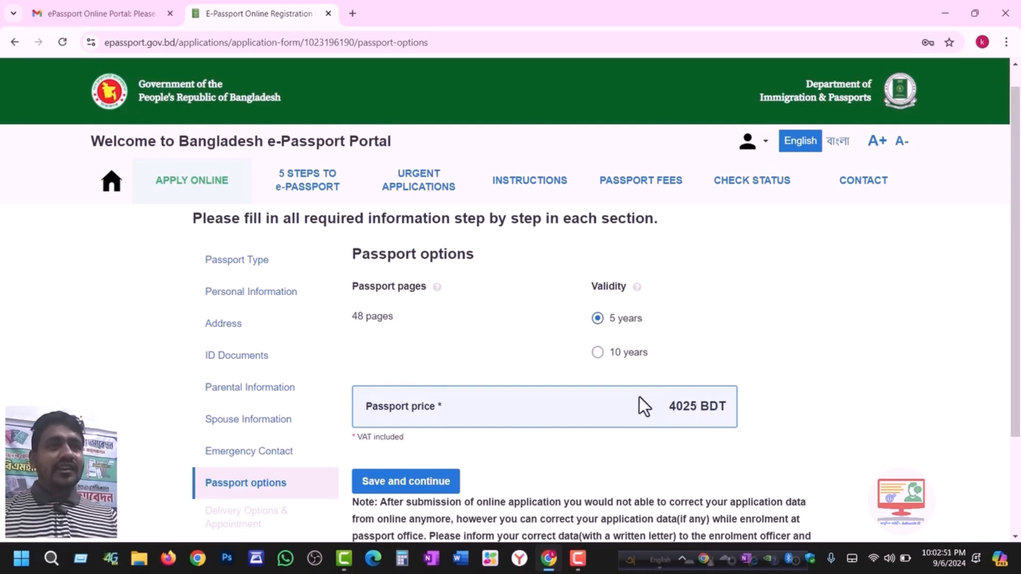
pyautogui.click(598, 354)
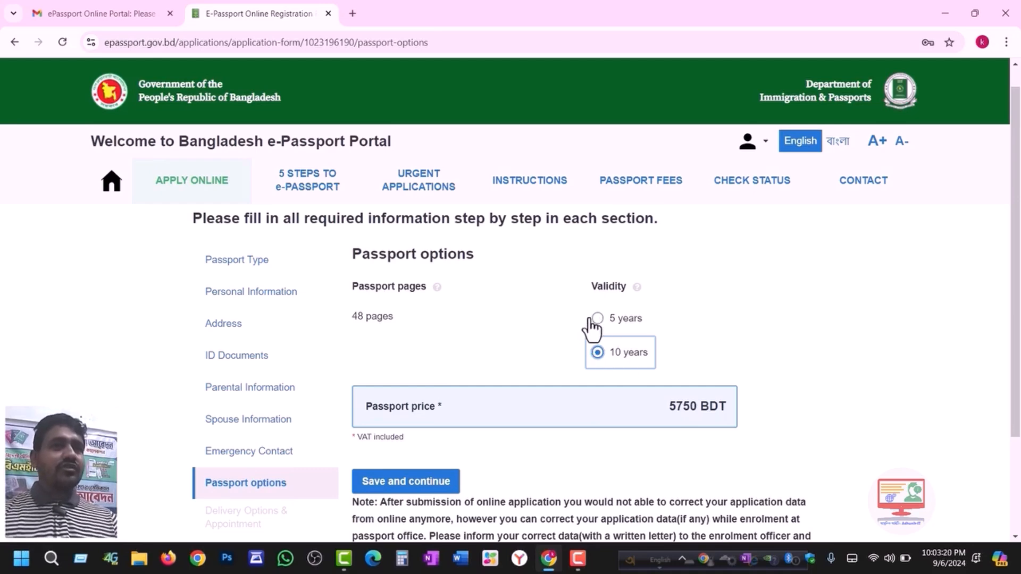
pyautogui.scroll(-1, 748, 340)
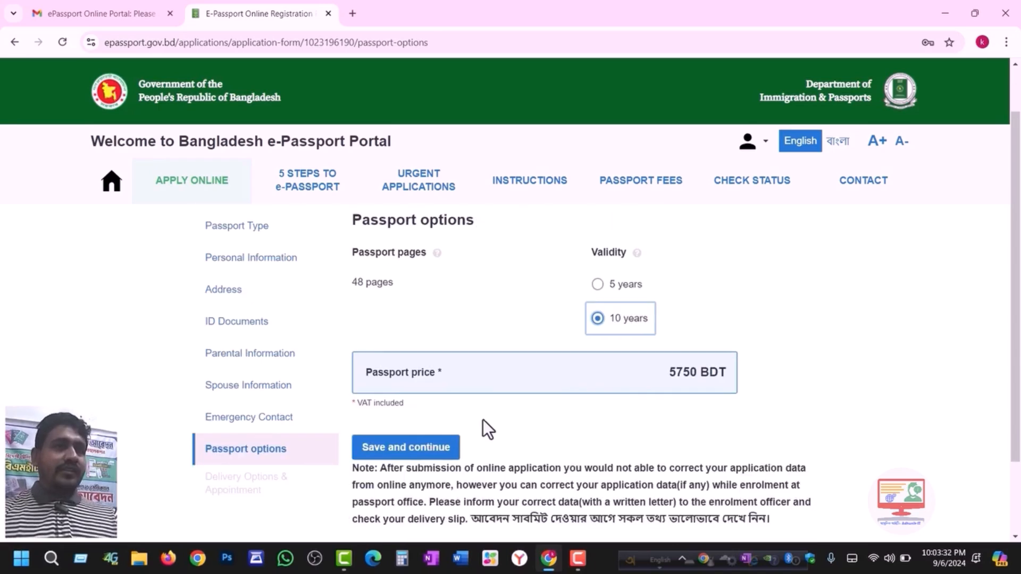
pyautogui.click(393, 449)
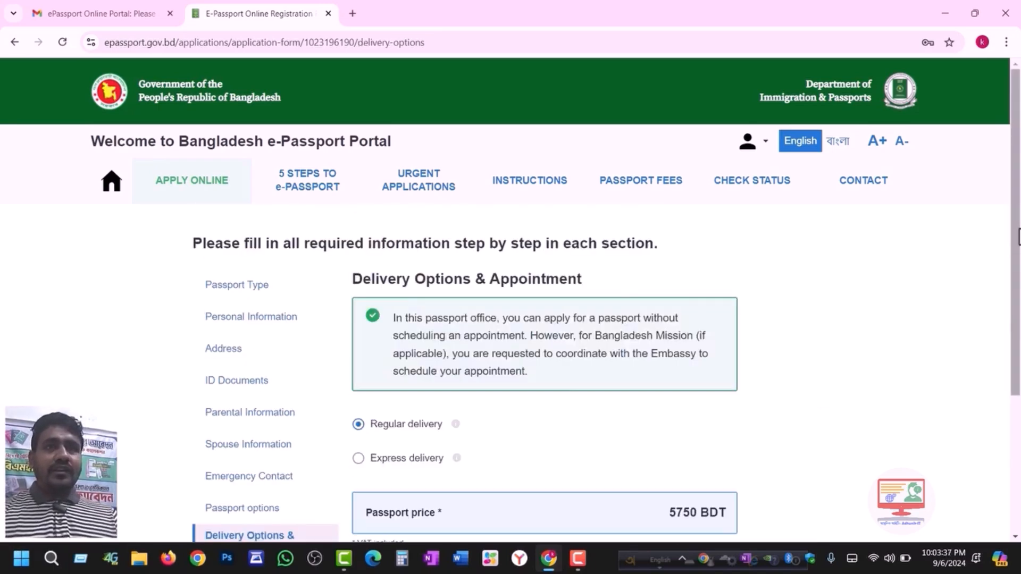
# - Compare Express and Regular delivery prices, settling on Regular delivery at 5750 BDT
pyautogui.scroll(-1, 583, 355)
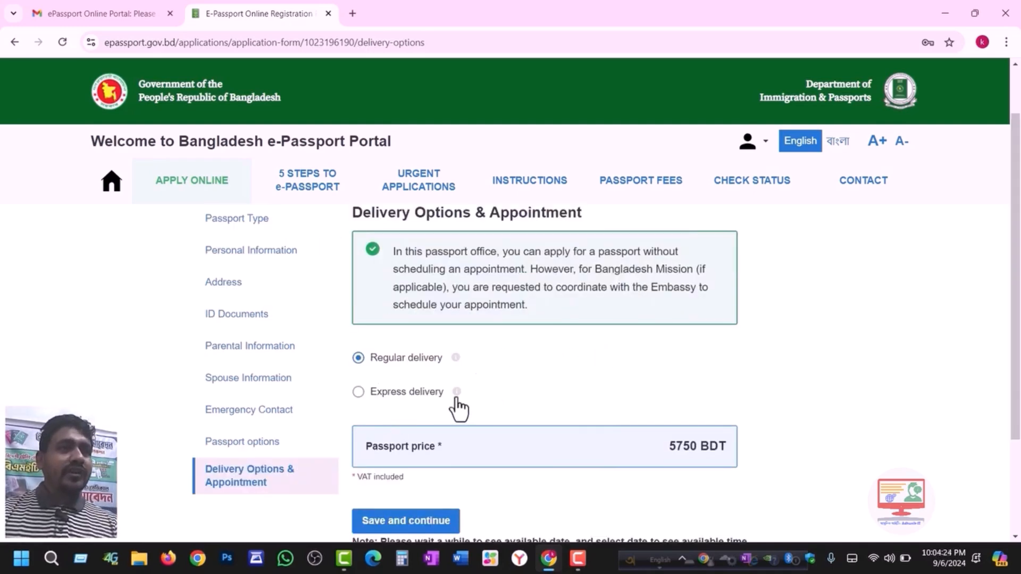
pyautogui.click(358, 392)
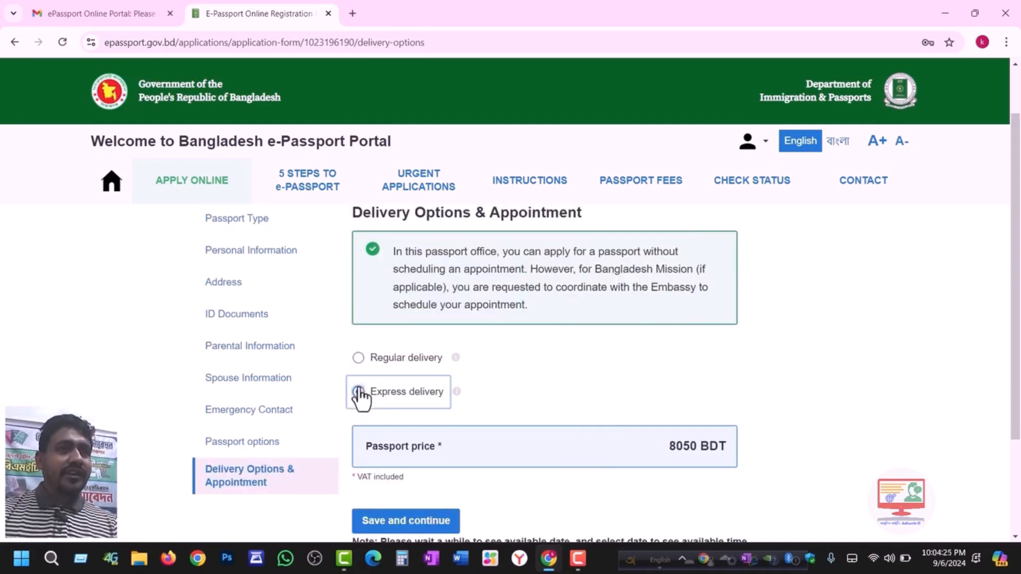
pyautogui.click(358, 359)
pyautogui.moveTo(456, 361)
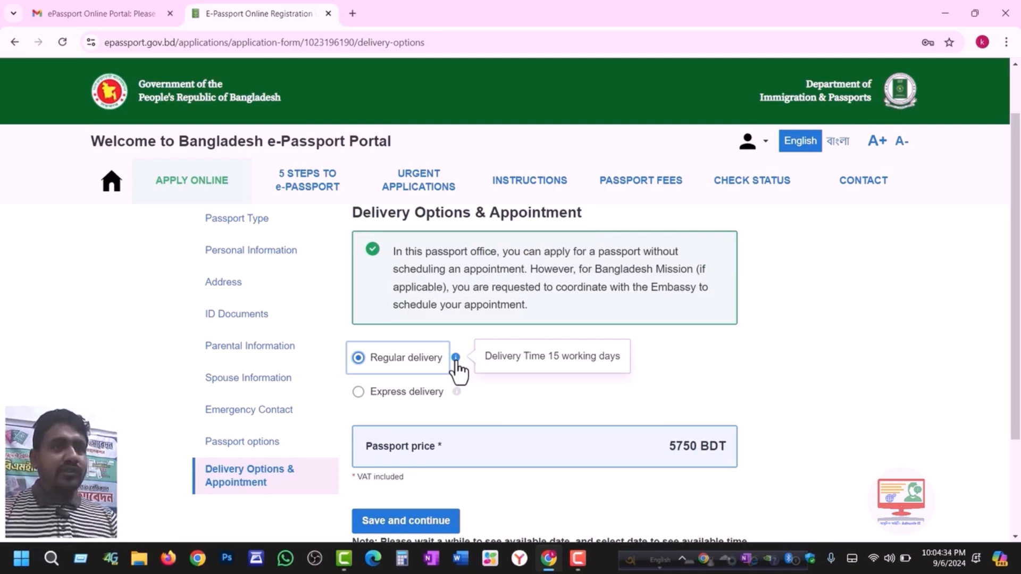
pyautogui.click(358, 393)
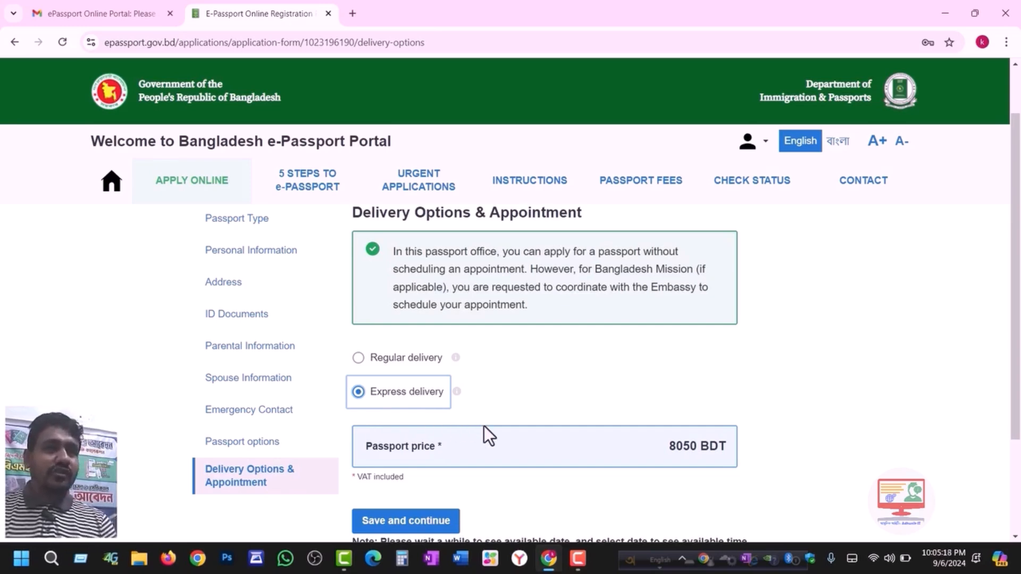
pyautogui.click(365, 361)
pyautogui.moveTo(456, 360)
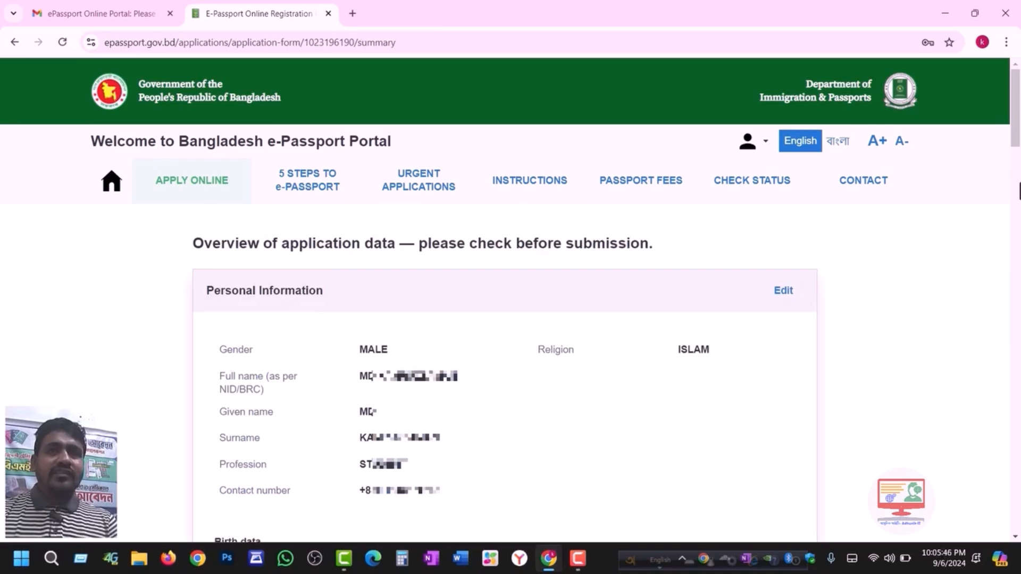
# - Scroll through the application overview and tick the solemn declaration checkbox
pyautogui.moveTo(1017, 125)
pyautogui.mouseDown()
pyautogui.moveTo(1016, 512)
pyautogui.moveTo(1016, 128)
pyautogui.mouseUp()
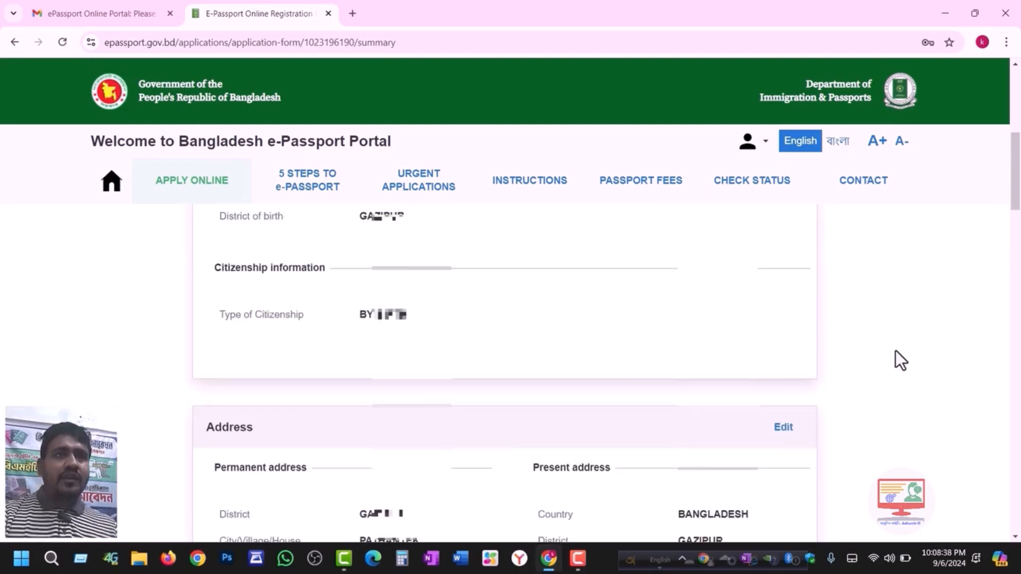
pyautogui.scroll(-15, 896, 350)
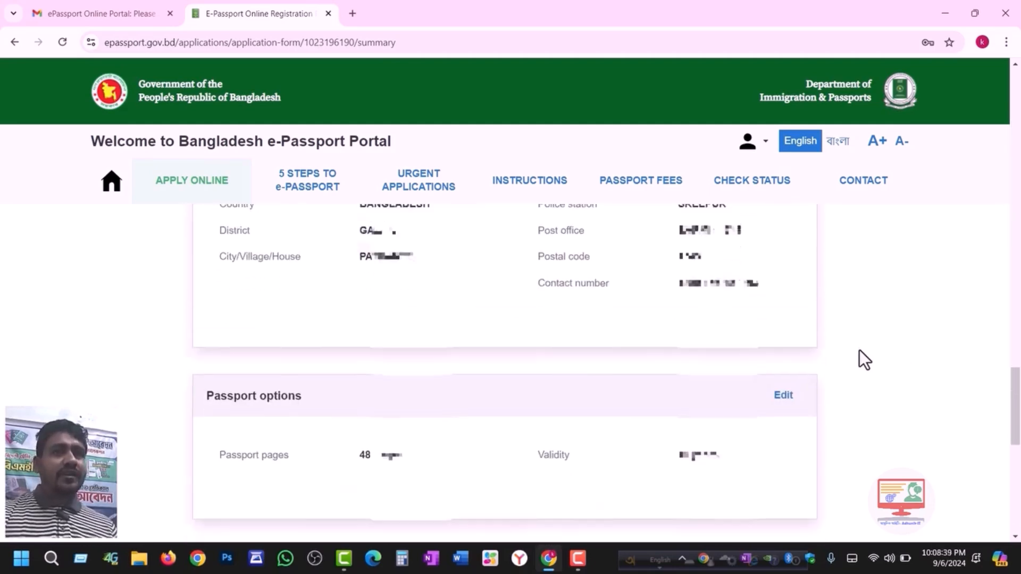
pyautogui.scroll(-10, 862, 351)
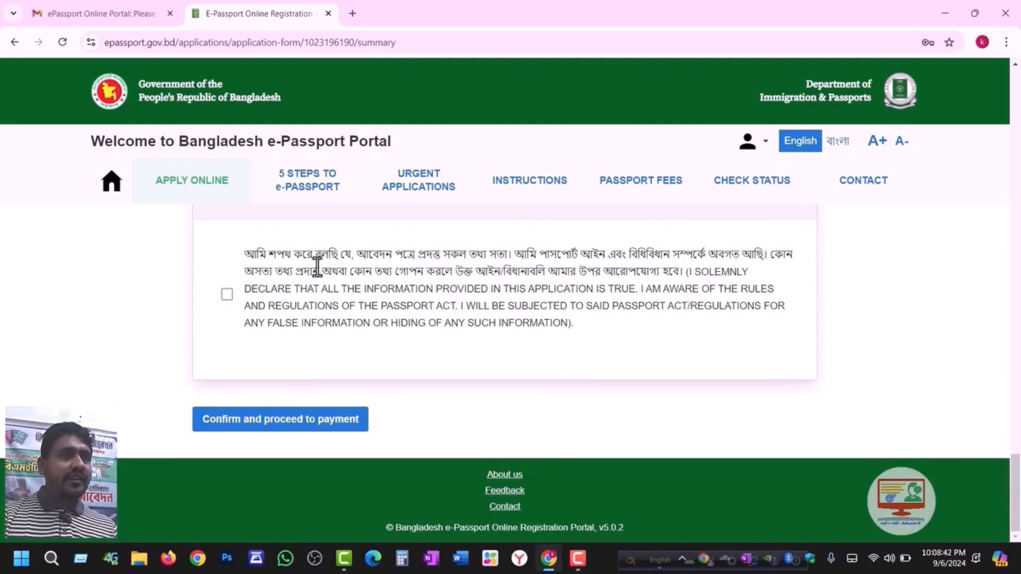
pyautogui.moveTo(243, 254); pyautogui.dragTo(688, 275)
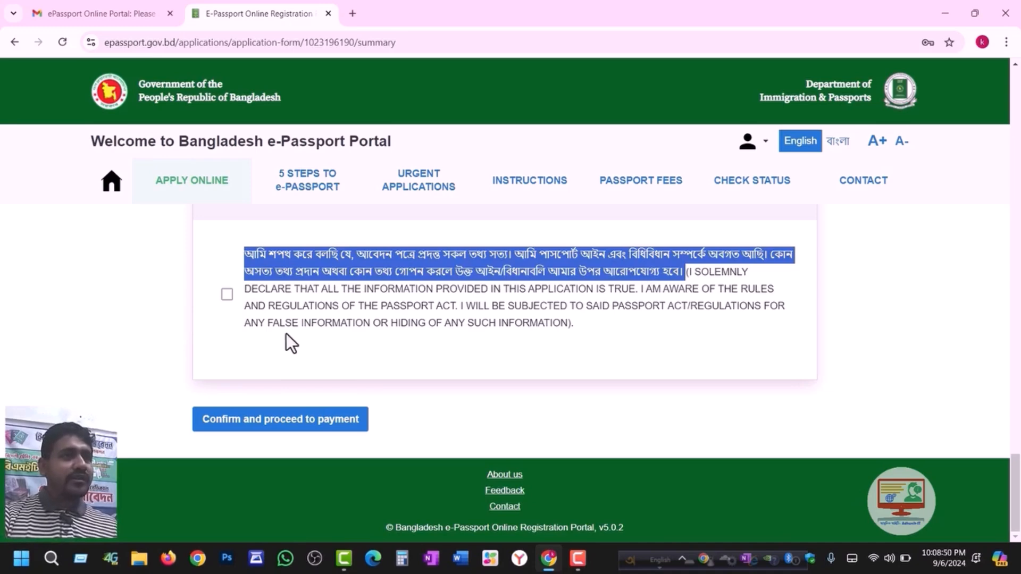
pyautogui.click(227, 294)
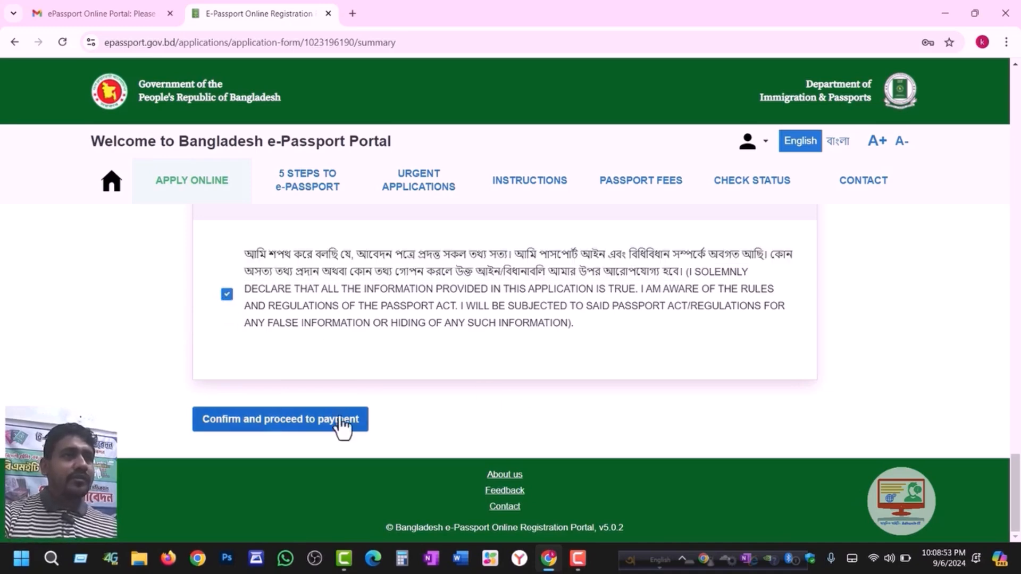
# - Confirm the application data is correct and note the 5750 passport price
pyautogui.click(296, 432)
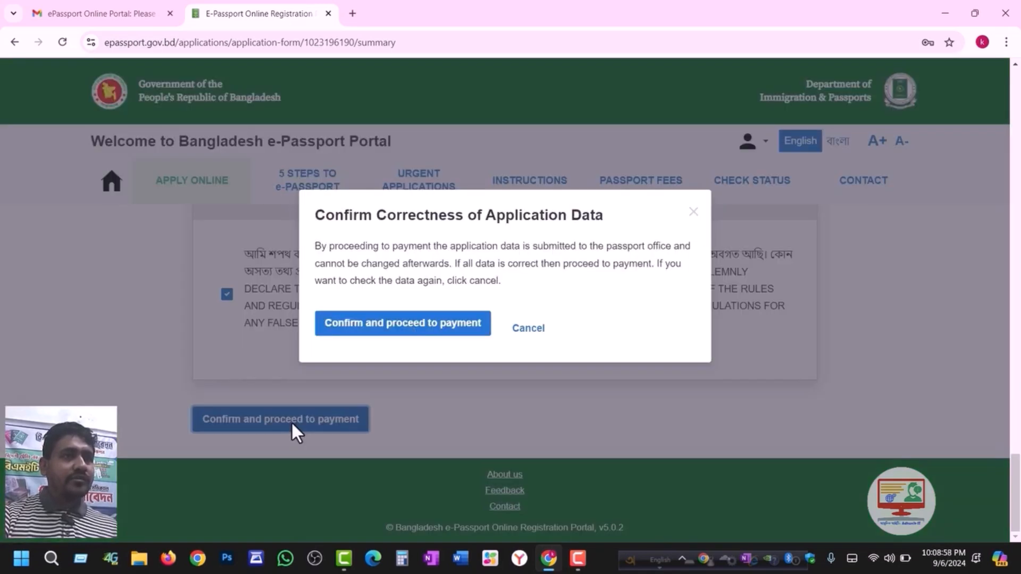
pyautogui.click(369, 342)
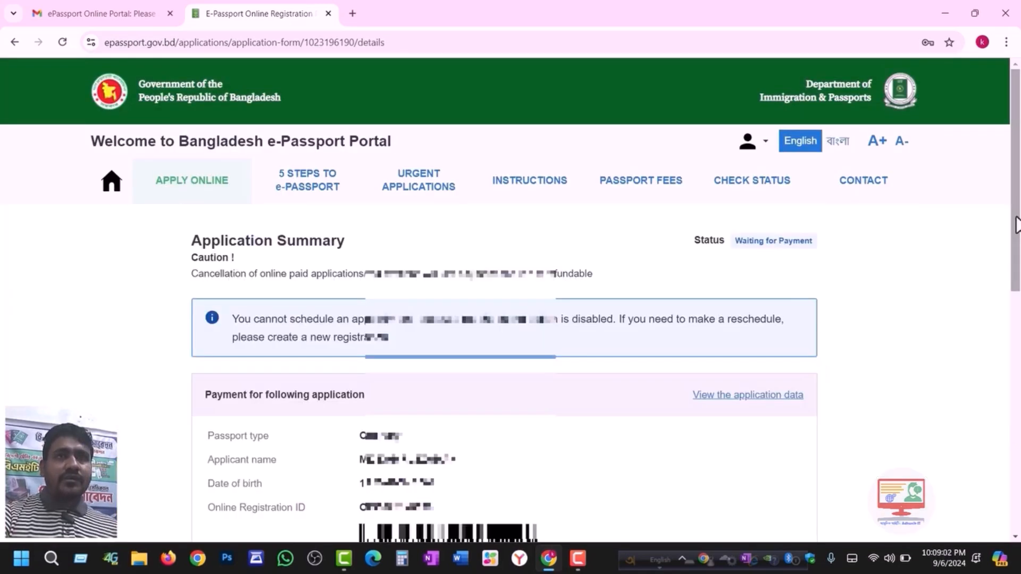
pyautogui.moveTo(1016, 223); pyautogui.dragTo(1019, 408)
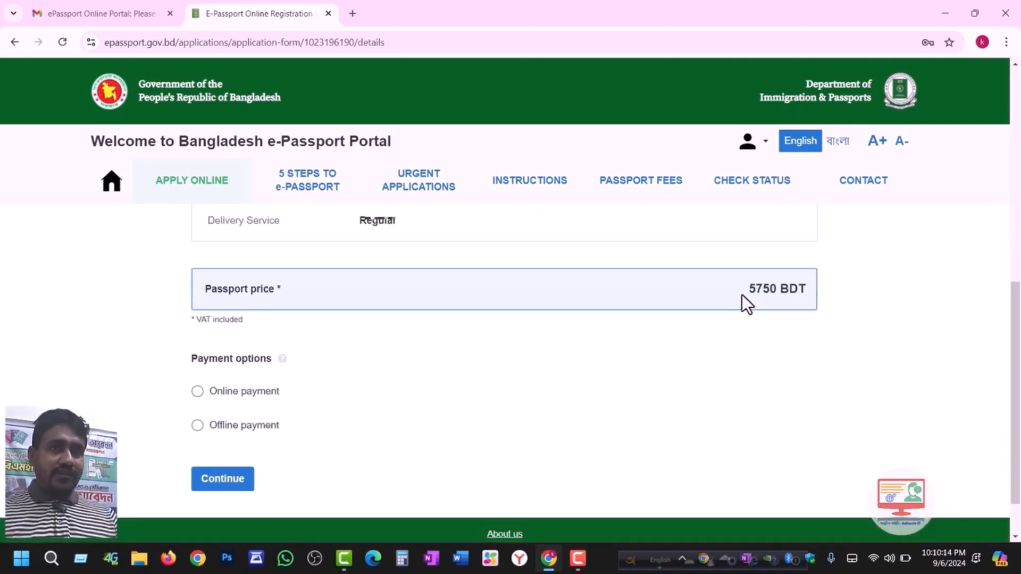
pyautogui.doubleClick(763, 290)
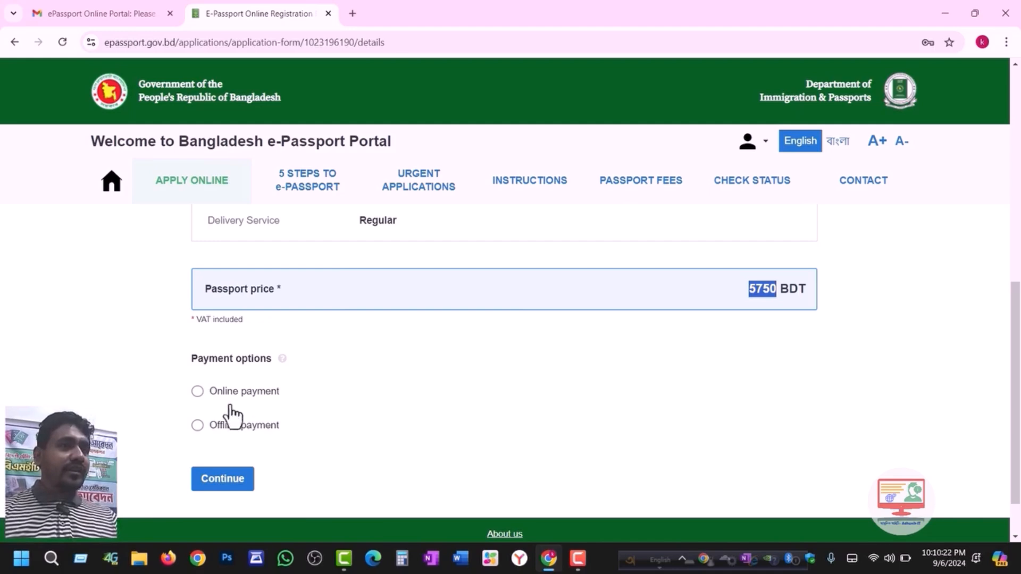
# - Choose offline payment and search the web for the term A-CHALLAN
pyautogui.click(196, 392)
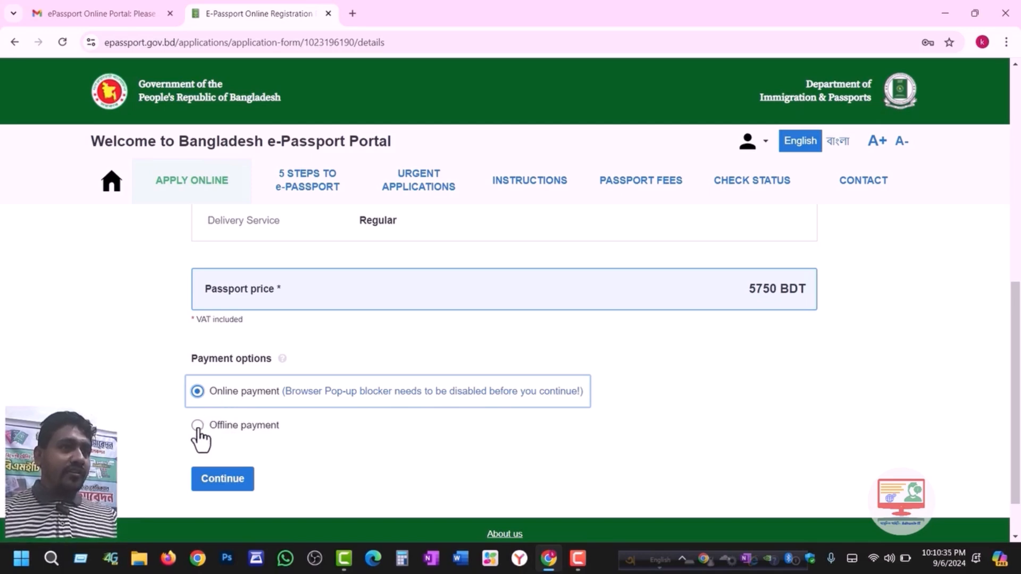
pyautogui.click(198, 425)
pyautogui.scroll(-3, 348, 428)
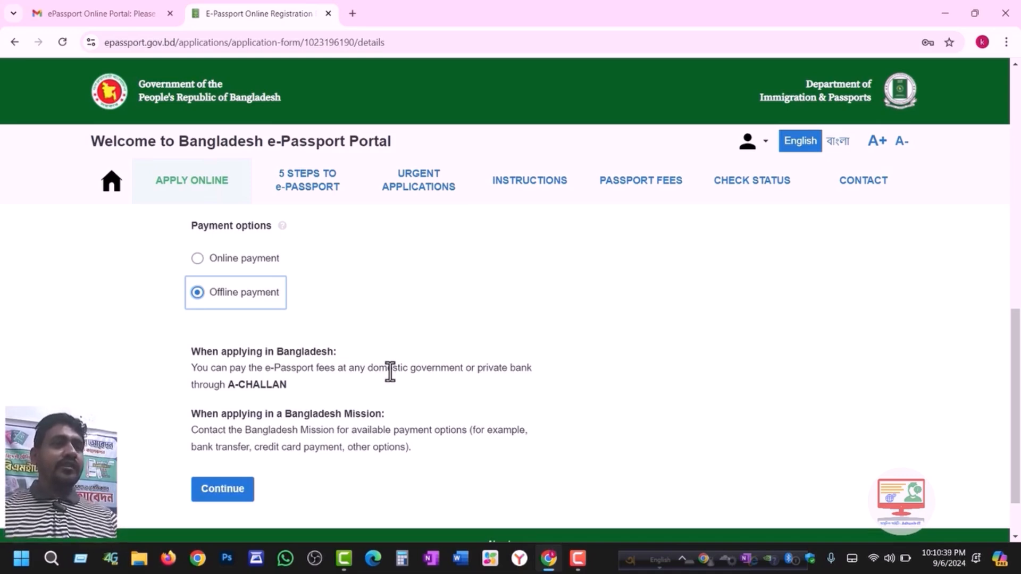
pyautogui.moveTo(229, 391); pyautogui.dragTo(287, 388)
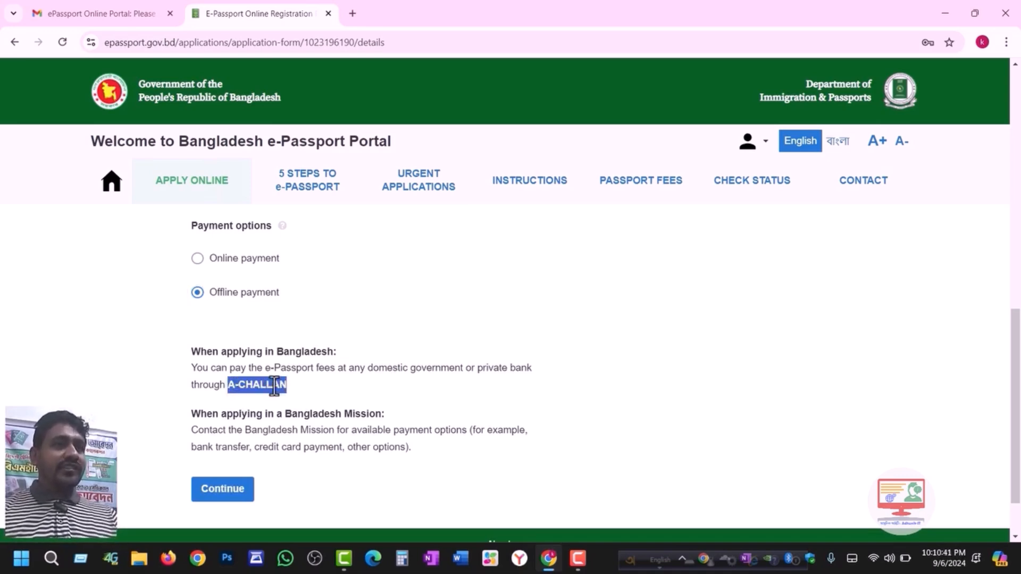
pyautogui.rightClick(274, 386)
pyautogui.click(373, 284)
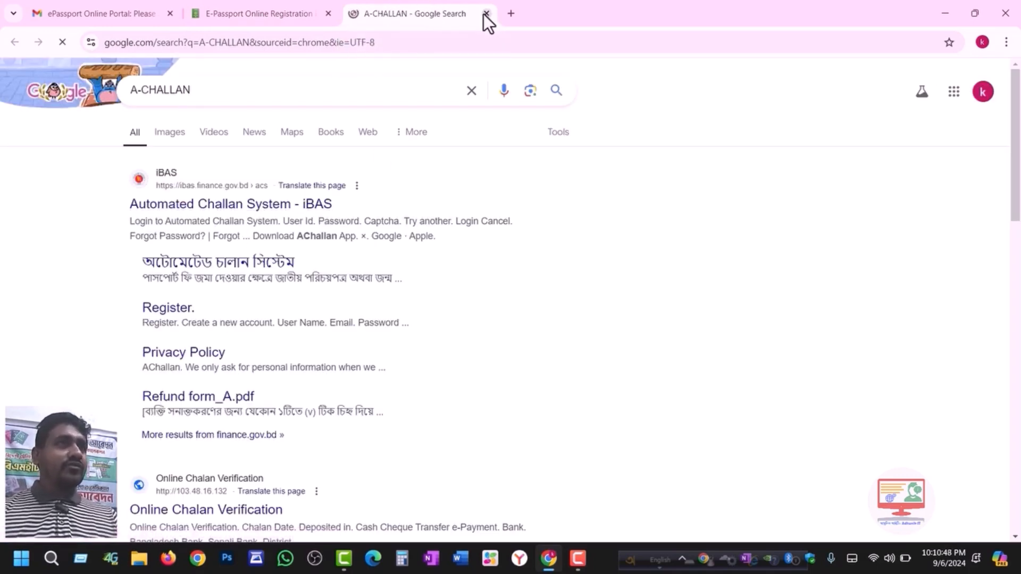
# - Back on the application, keep offline payment selected and submit the application
pyautogui.click(266, 13)
pyautogui.click(197, 258)
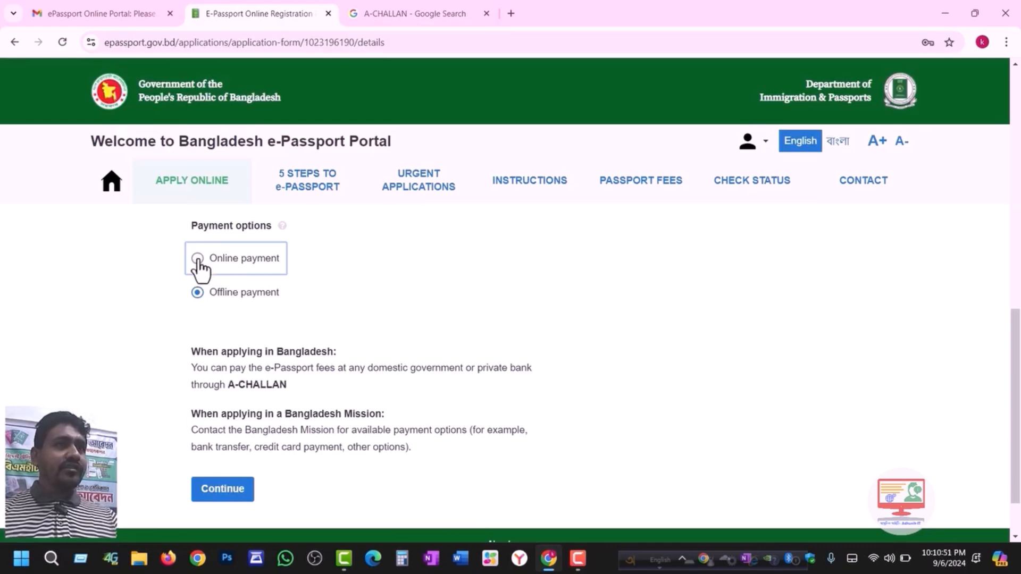
pyautogui.click(196, 366)
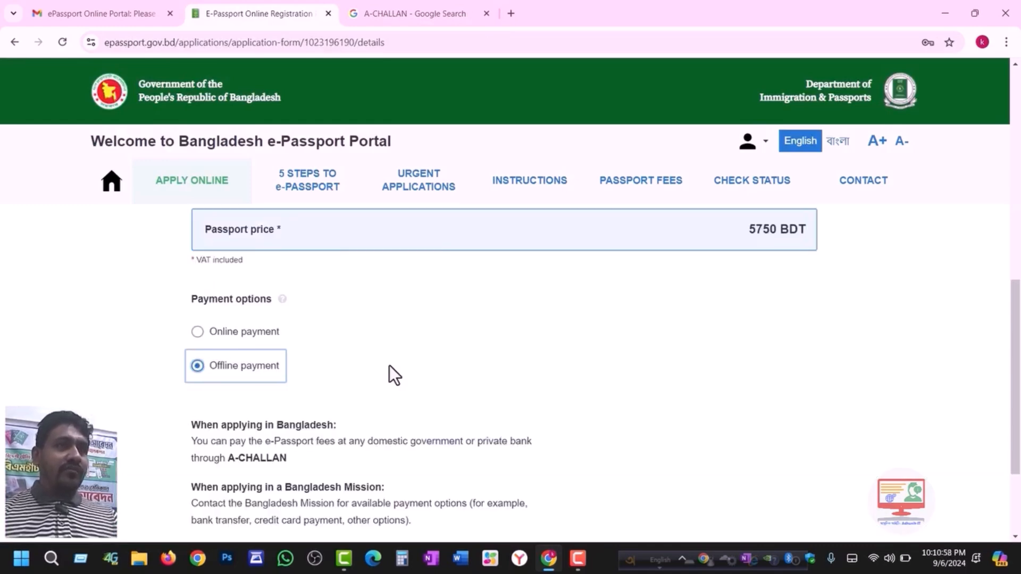
pyautogui.moveTo(1013, 290); pyautogui.dragTo(1014, 347)
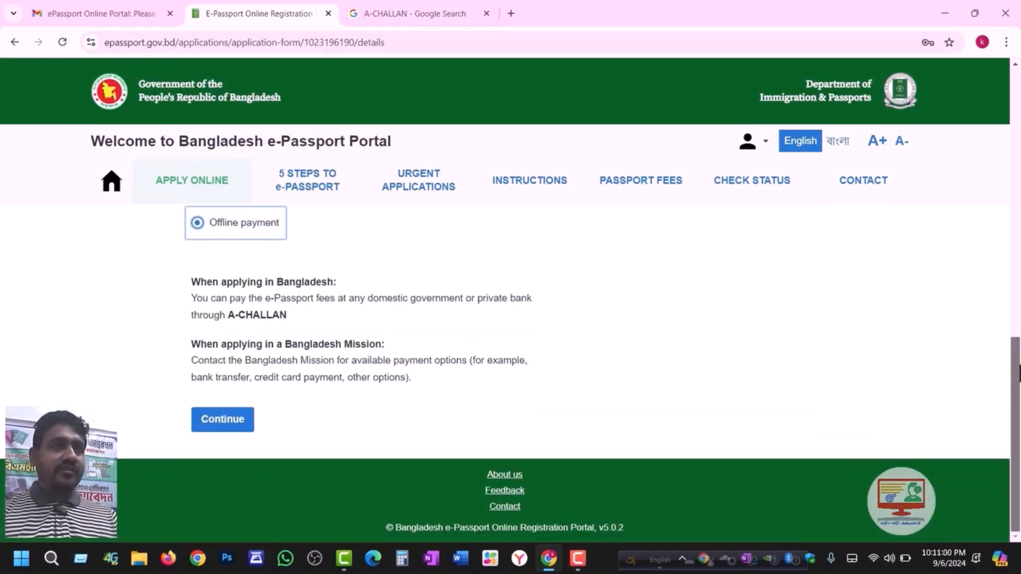
pyautogui.click(222, 423)
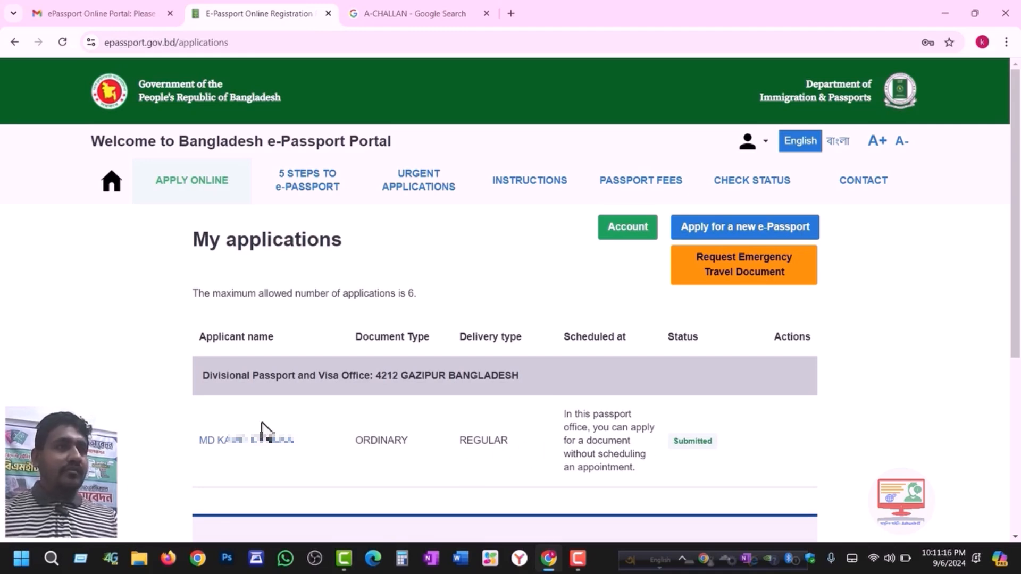
# - Open the submitted application's details and bring up print options for its summary
pyautogui.click(250, 441)
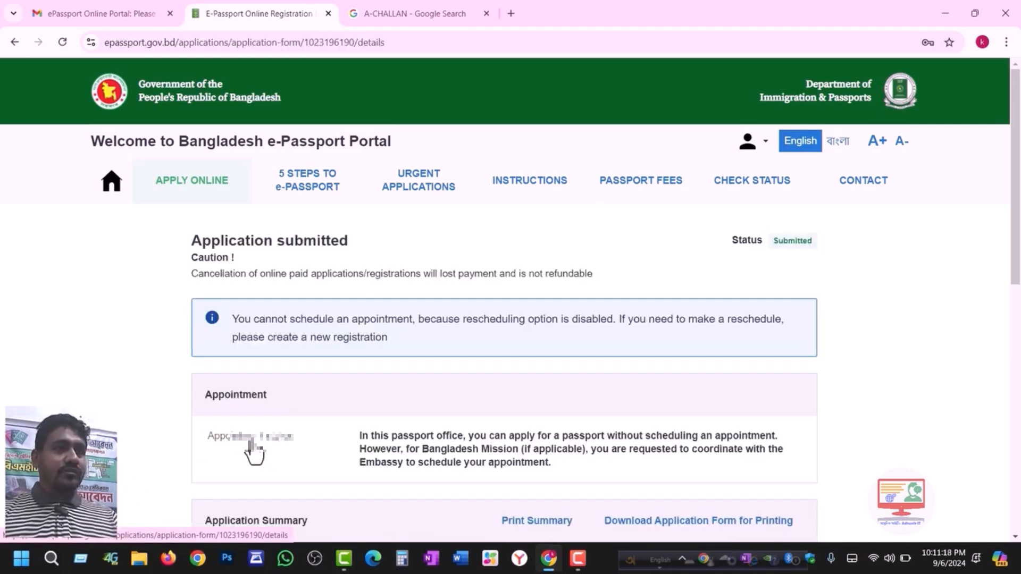
pyautogui.scroll(-2, 638, 376)
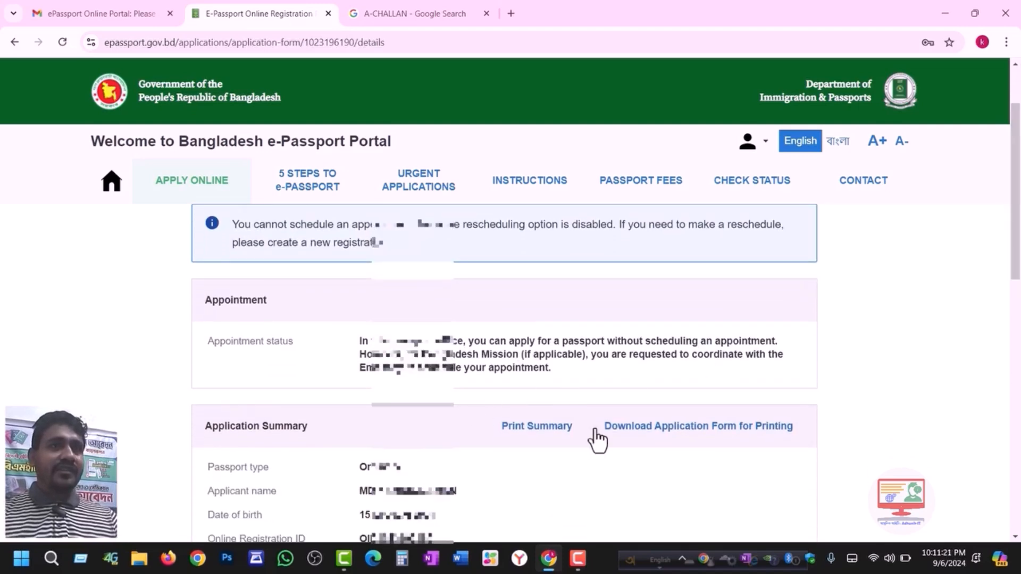
pyautogui.click(548, 429)
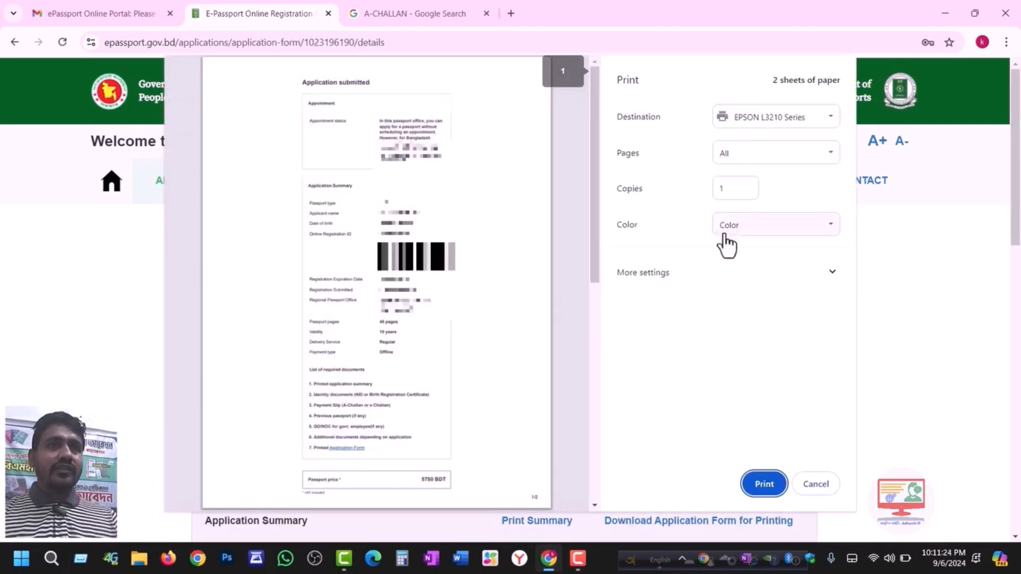
pyautogui.click(737, 157)
pyautogui.click(740, 153)
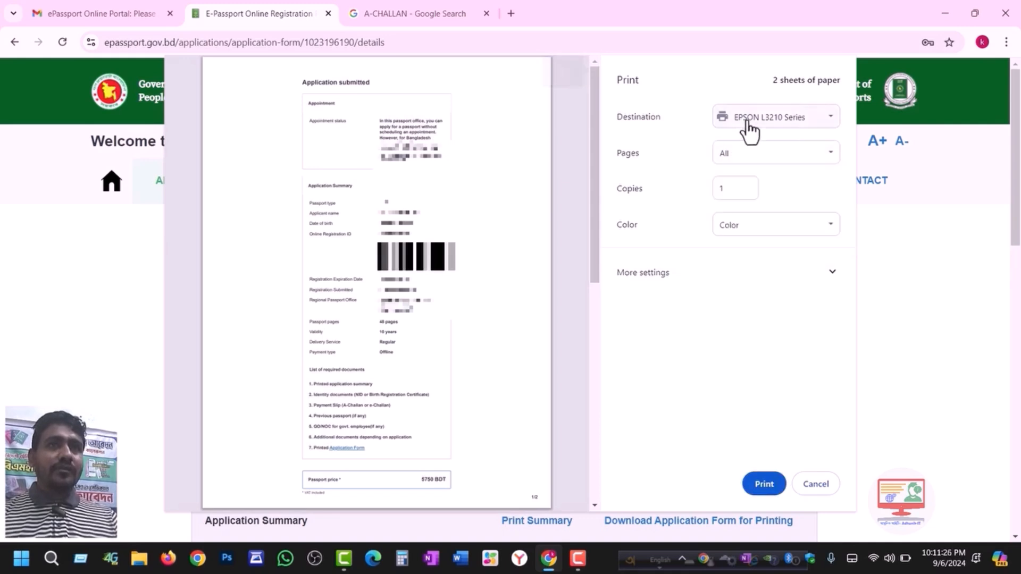
# - Print the summary on A4 paper, then download the application form for printing
pyautogui.click(684, 269)
pyautogui.scroll(-3, 454, 350)
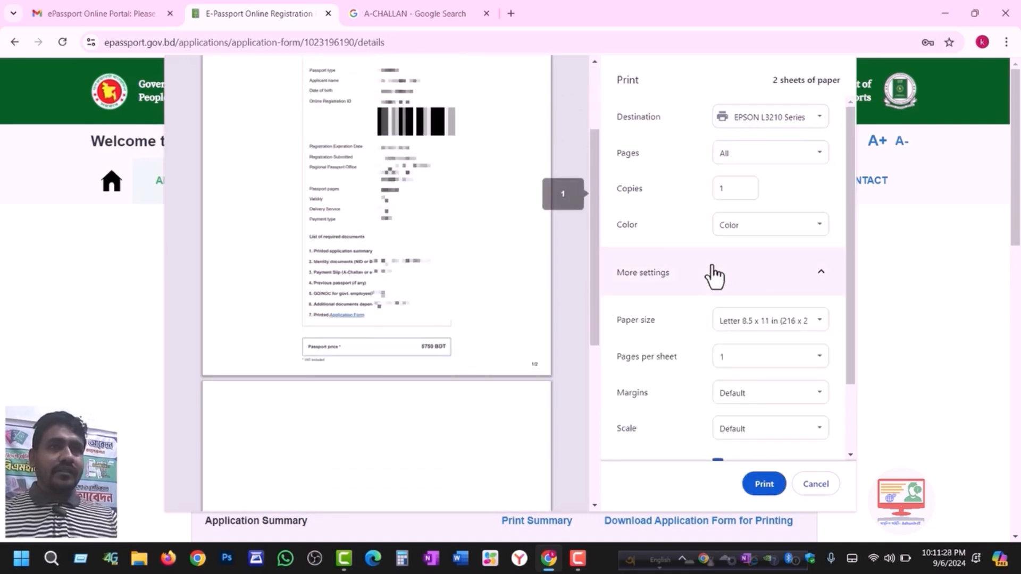
pyautogui.click(734, 331)
pyautogui.scroll(1, 753, 91)
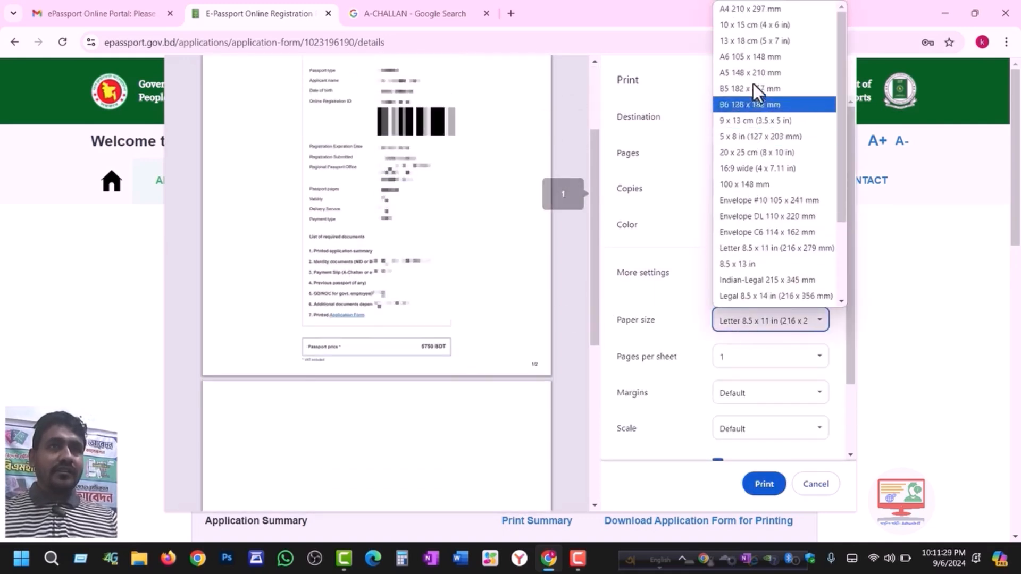
pyautogui.click(744, 8)
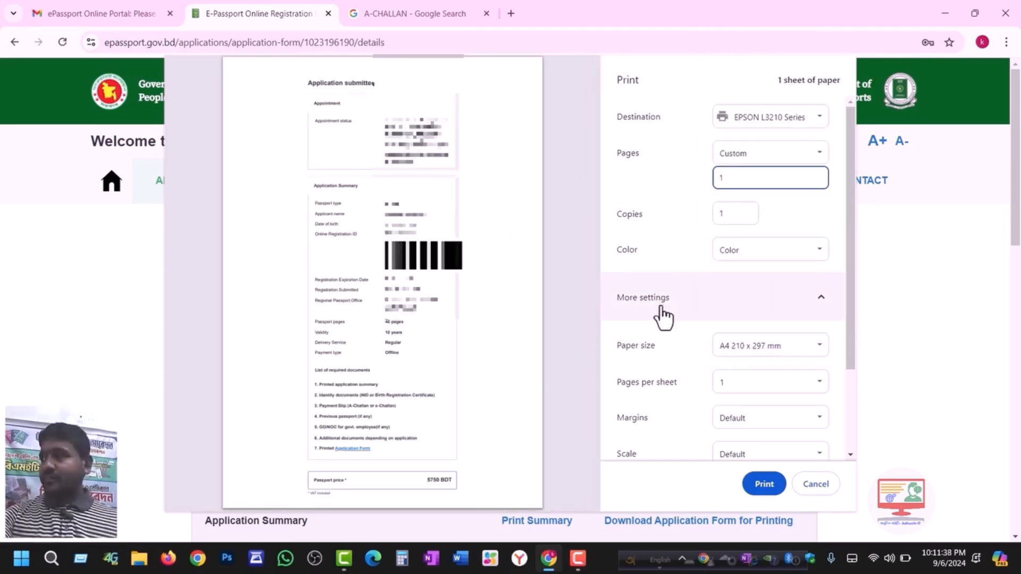
pyautogui.click(762, 484)
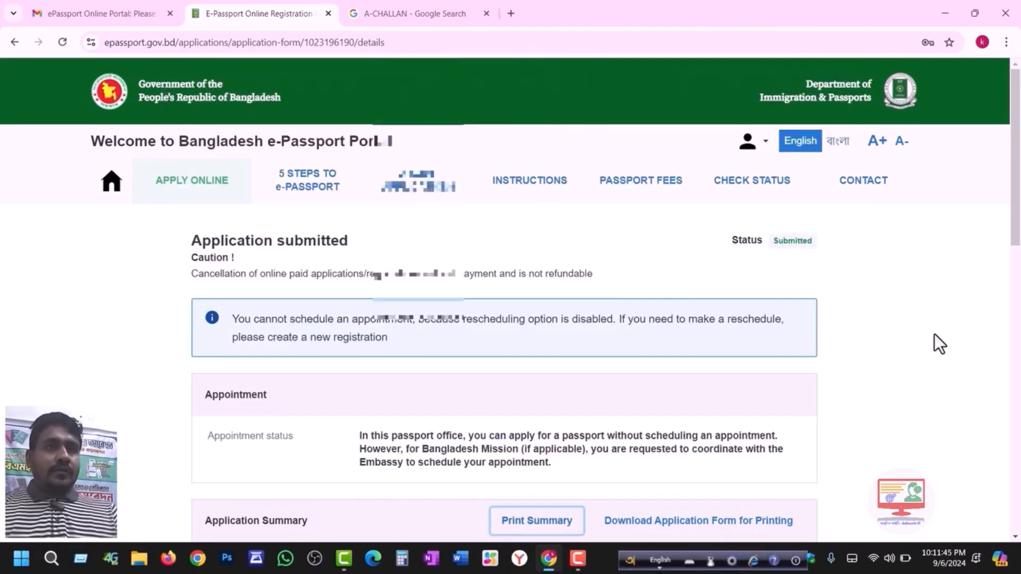
pyautogui.scroll(-2, 638, 434)
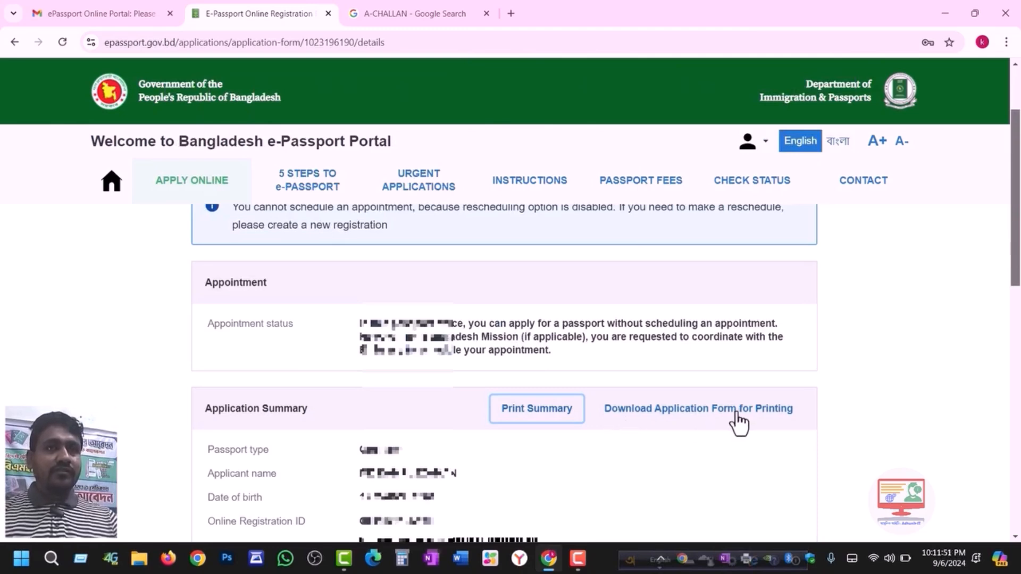
pyautogui.click(714, 423)
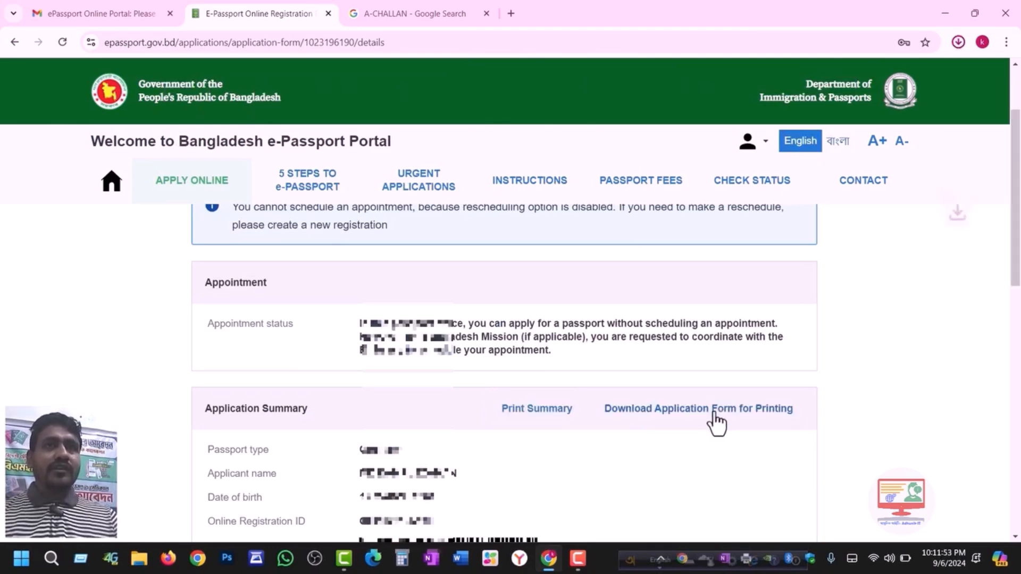
# - Open the downloaded Registration_form PDF, send it to print, then go to the A-CHALLAN search tab
pyautogui.click(829, 72)
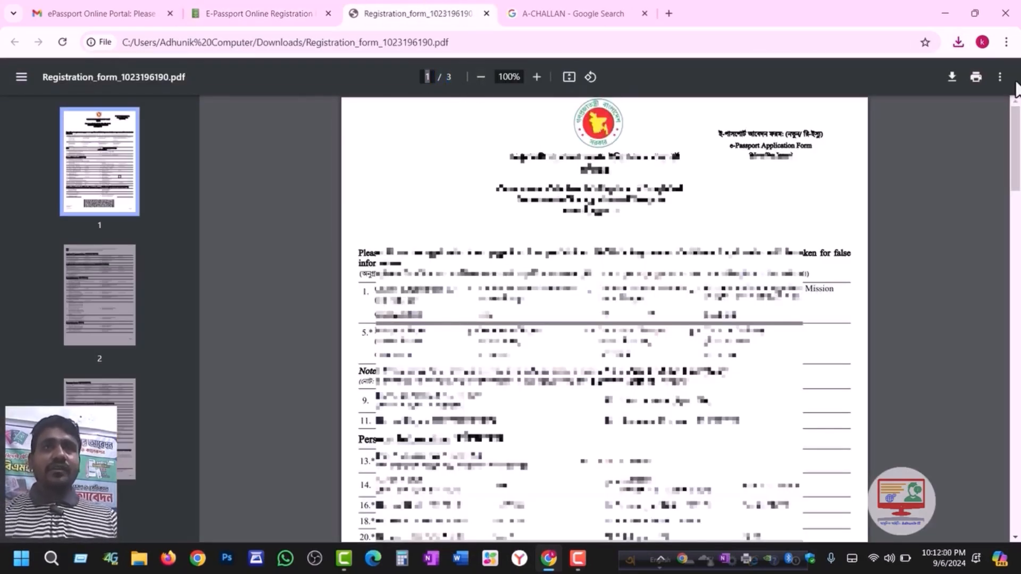
pyautogui.moveTo(1015, 148)
pyautogui.mouseDown()
pyautogui.moveTo(1016, 158)
pyautogui.moveTo(1018, 147)
pyautogui.mouseUp()
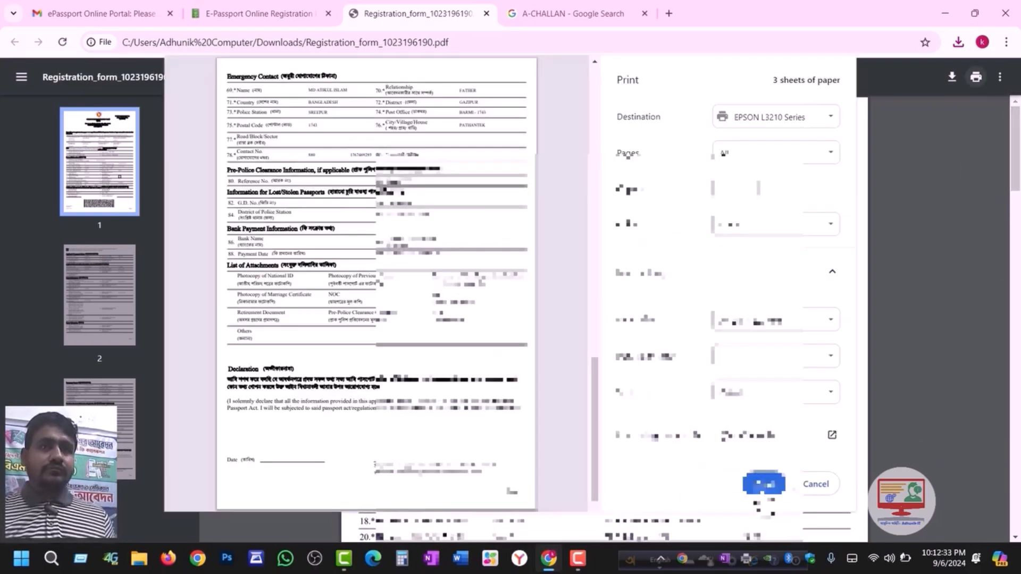
pyautogui.click(766, 485)
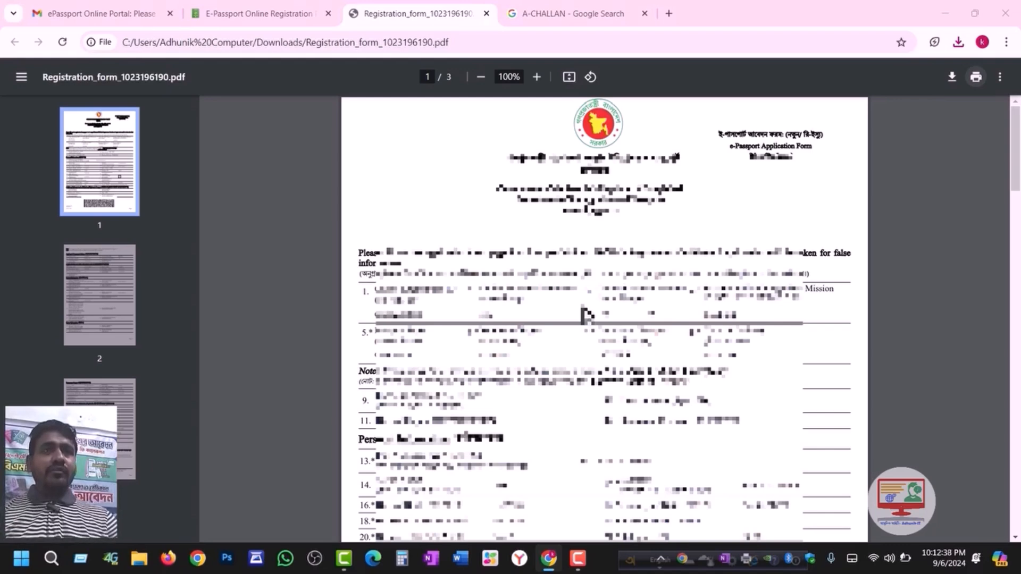
pyautogui.click(529, 12)
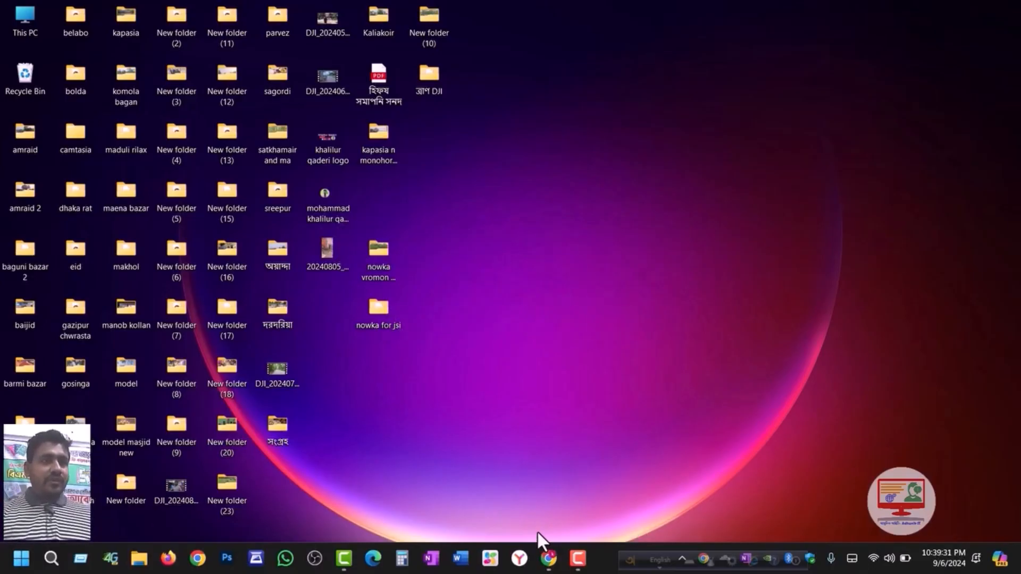
# - Open a new Chrome window from the taskbar and focus the Google search box
pyautogui.moveTo(549, 559)
pyautogui.click(547, 484)
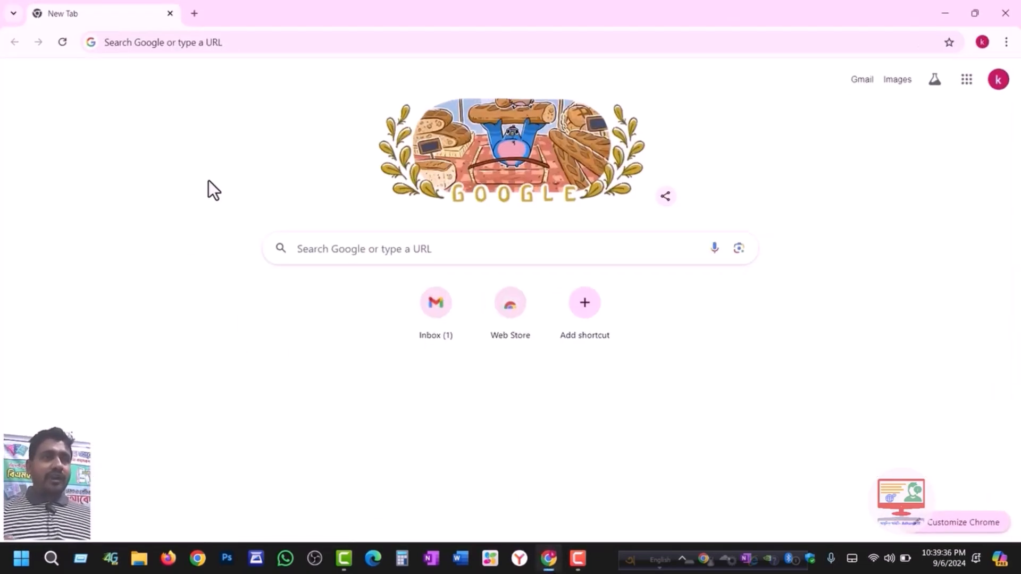
pyautogui.click(358, 250)
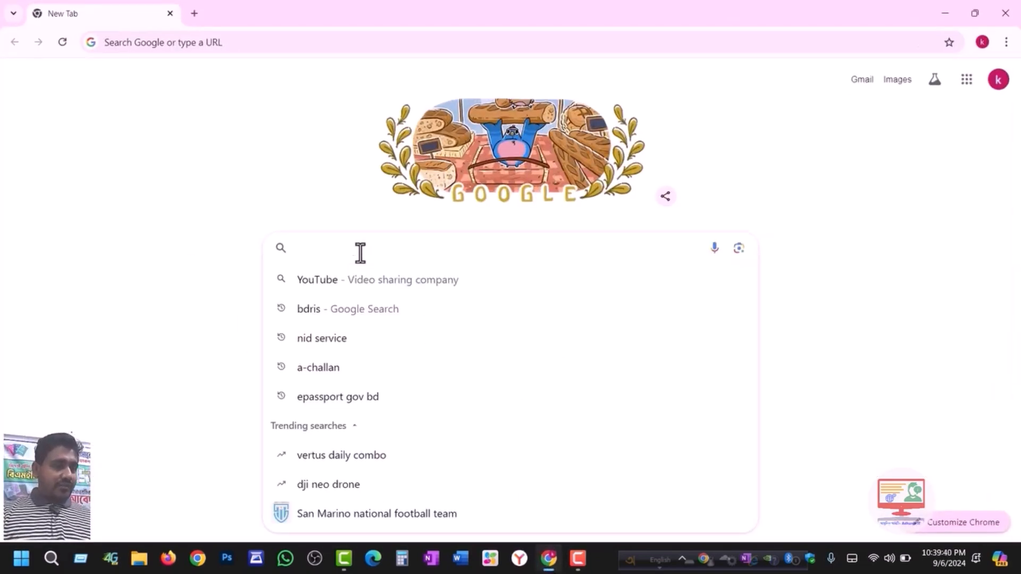
# - Search Google for 'achalan' and open the Automated Challan System - iBAS site
pyautogui.write('achalan')
pyautogui.press('Return')
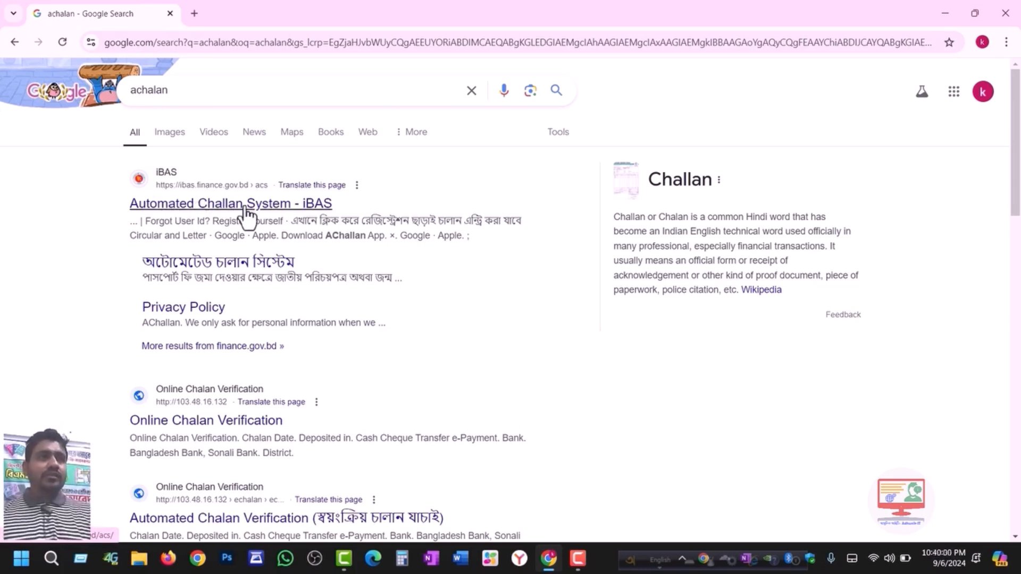
pyautogui.click(211, 212)
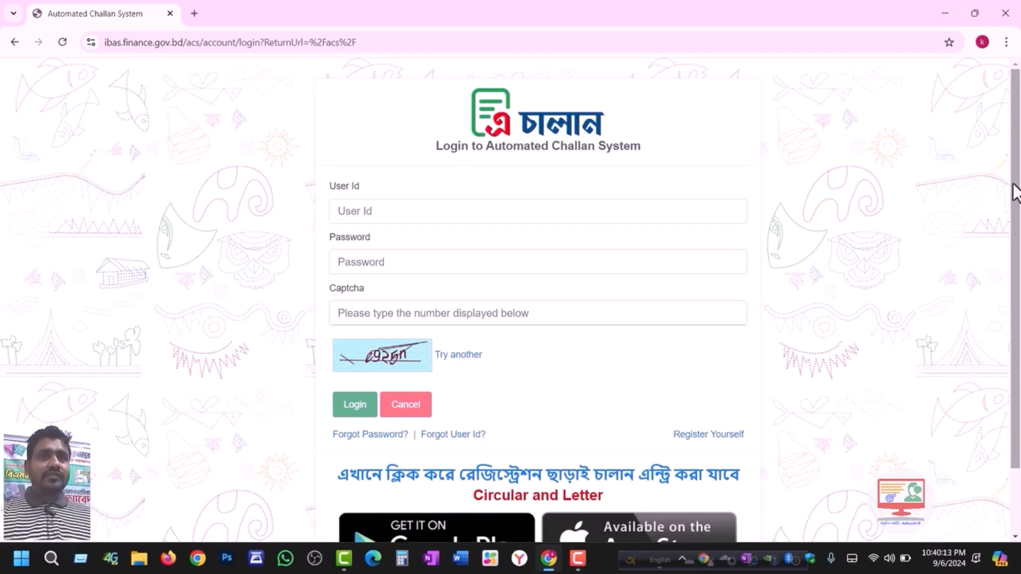
pyautogui.moveTo(1017, 123); pyautogui.dragTo(1019, 191)
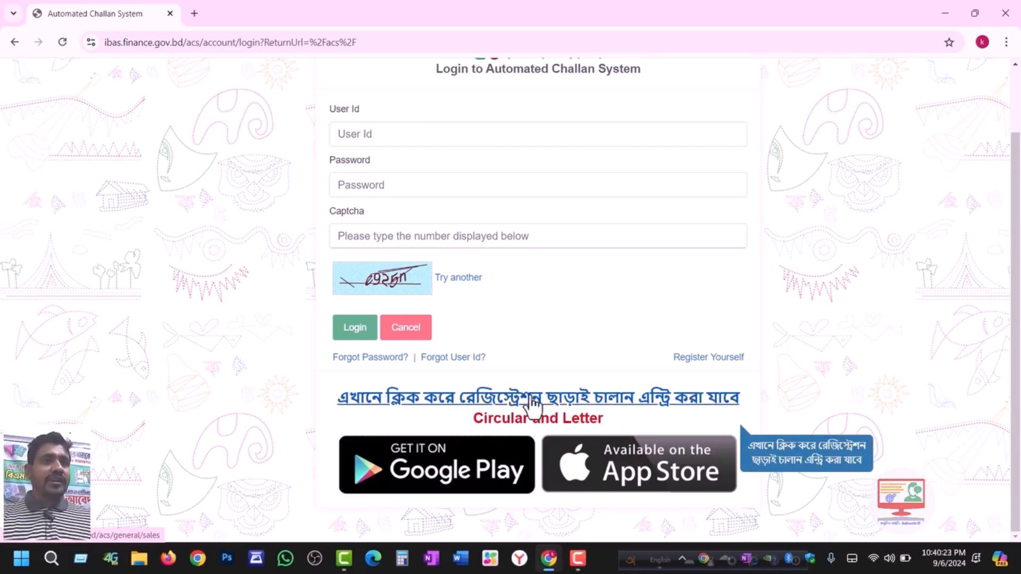
# - Without registering, add the e-Passport fee for 48-page issue with 10-year regular delivery, totalling 5750.00
pyautogui.click(493, 406)
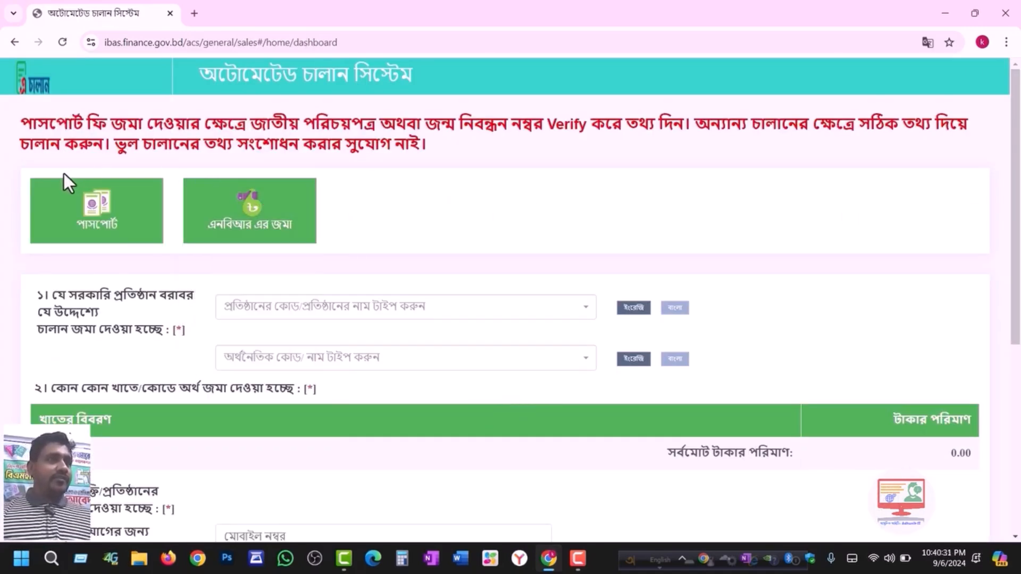
pyautogui.moveTo(94, 193)
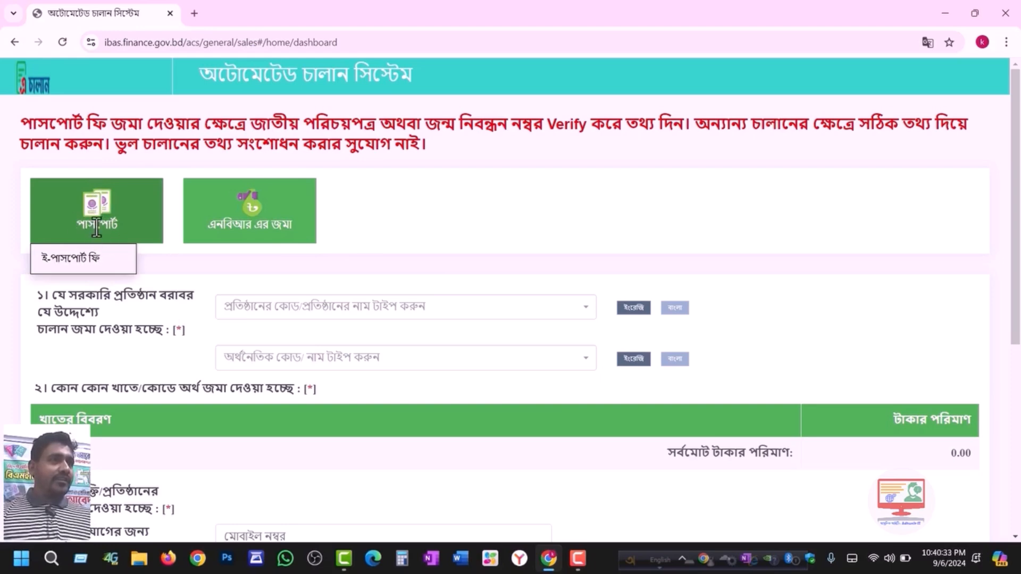
pyautogui.click(79, 259)
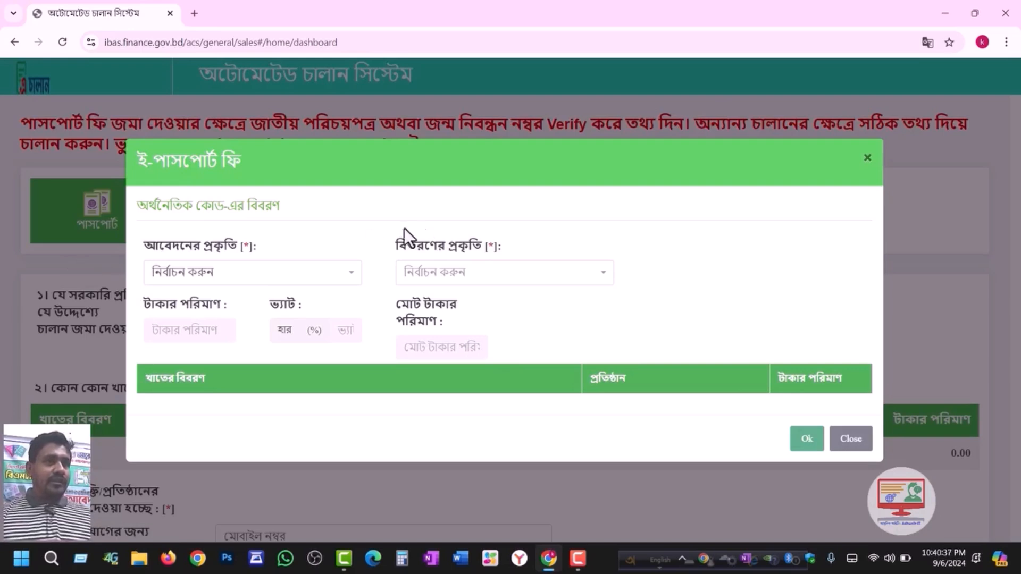
pyautogui.click(197, 278)
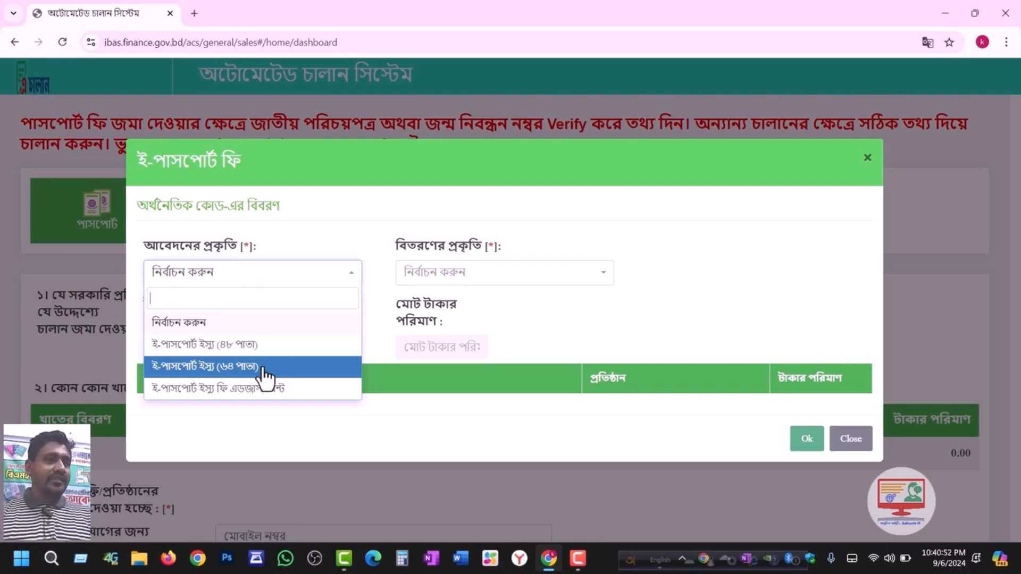
pyautogui.click(211, 351)
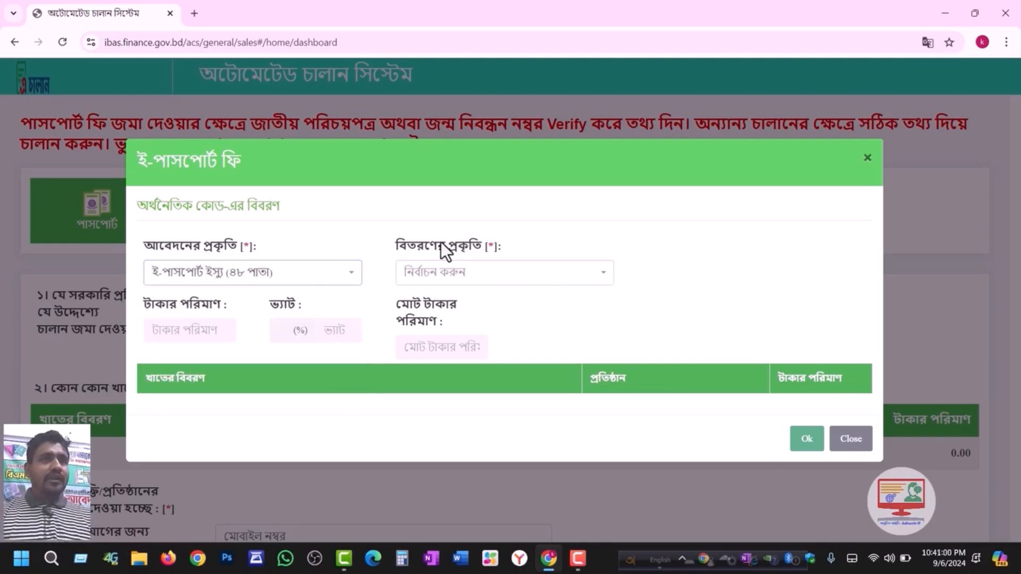
pyautogui.click(435, 274)
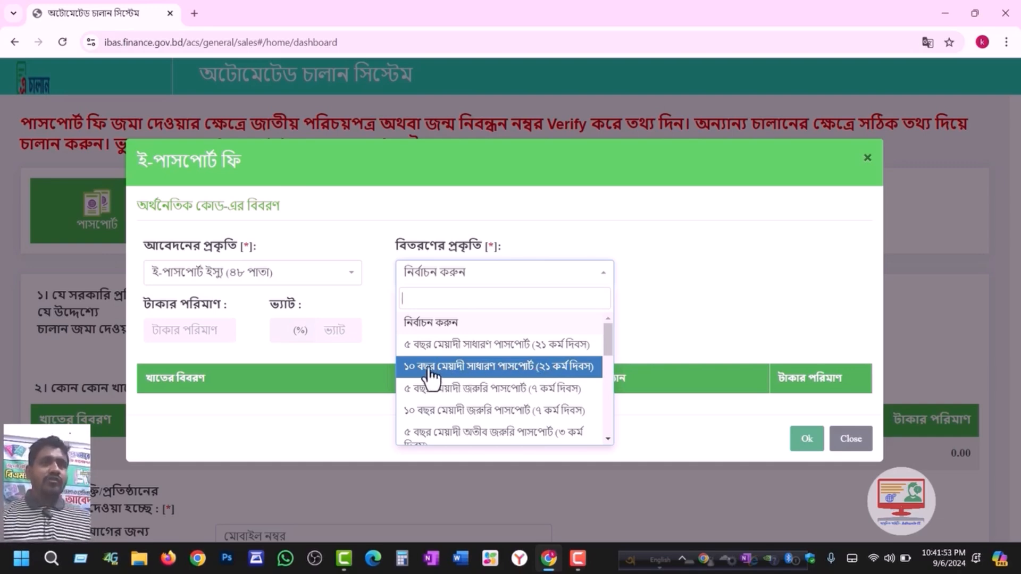
pyautogui.click(489, 372)
pyautogui.click(804, 438)
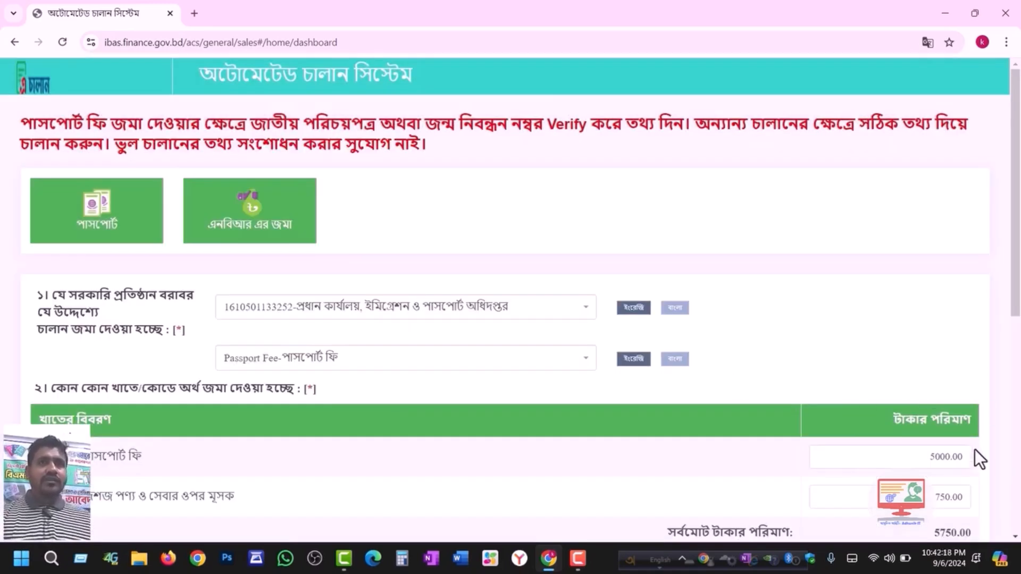
# - Mark the depositor as an individual identified by national ID (জাতীয় পরিচয়পত্র)
pyautogui.scroll(-1, 919, 421)
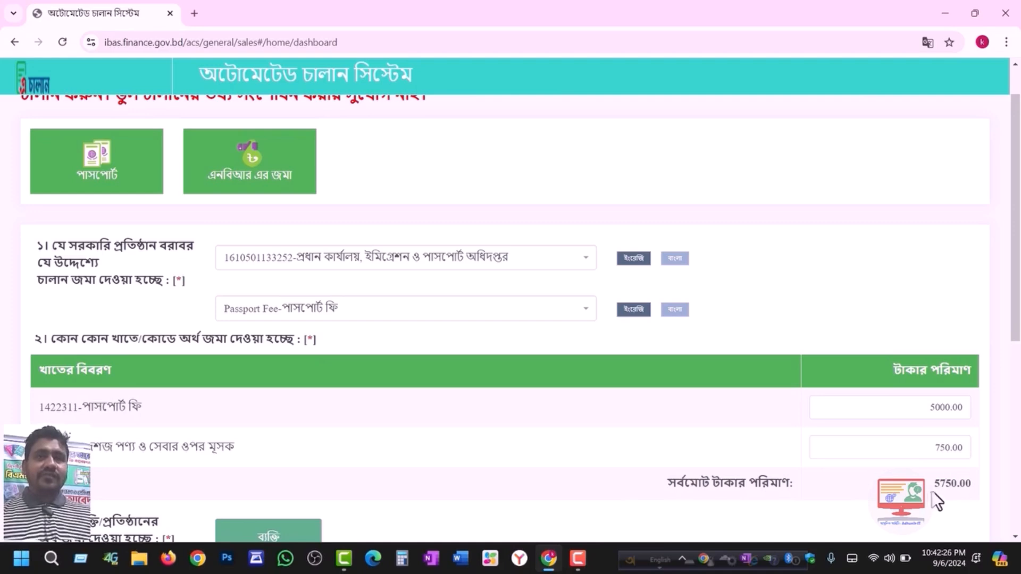
pyautogui.moveTo(935, 485); pyautogui.dragTo(961, 491)
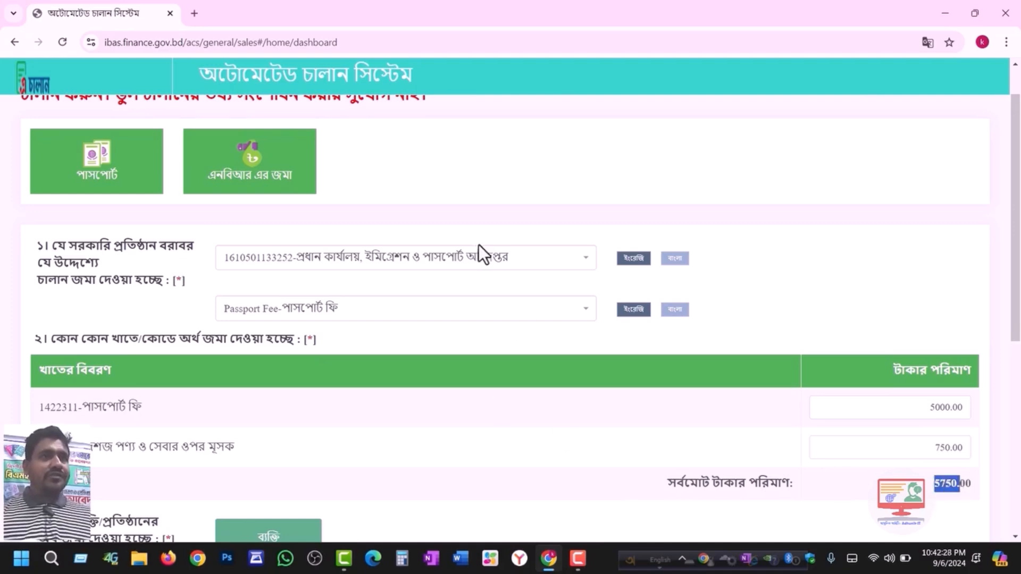
pyautogui.scroll(-3, 424, 406)
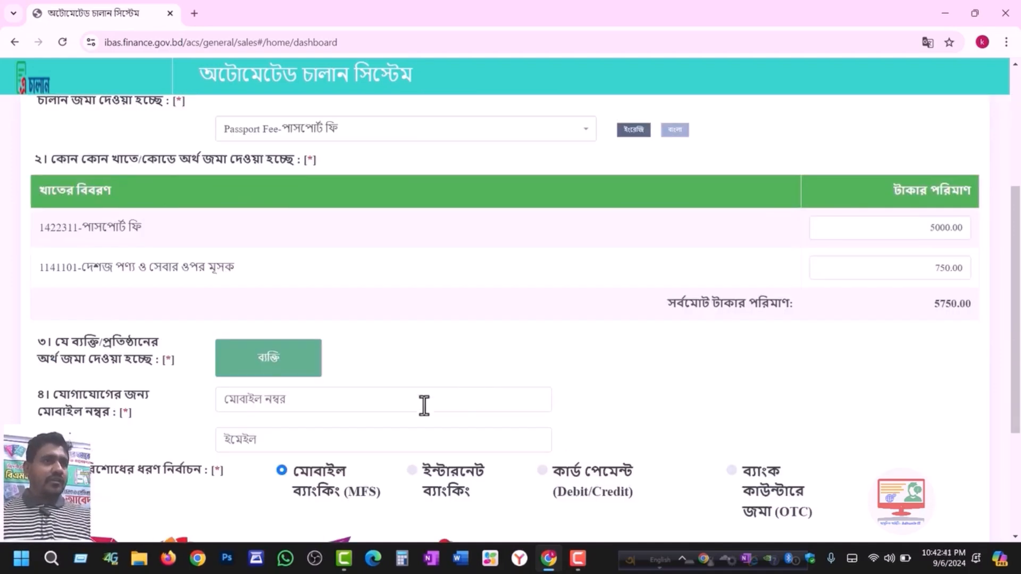
pyautogui.click(265, 367)
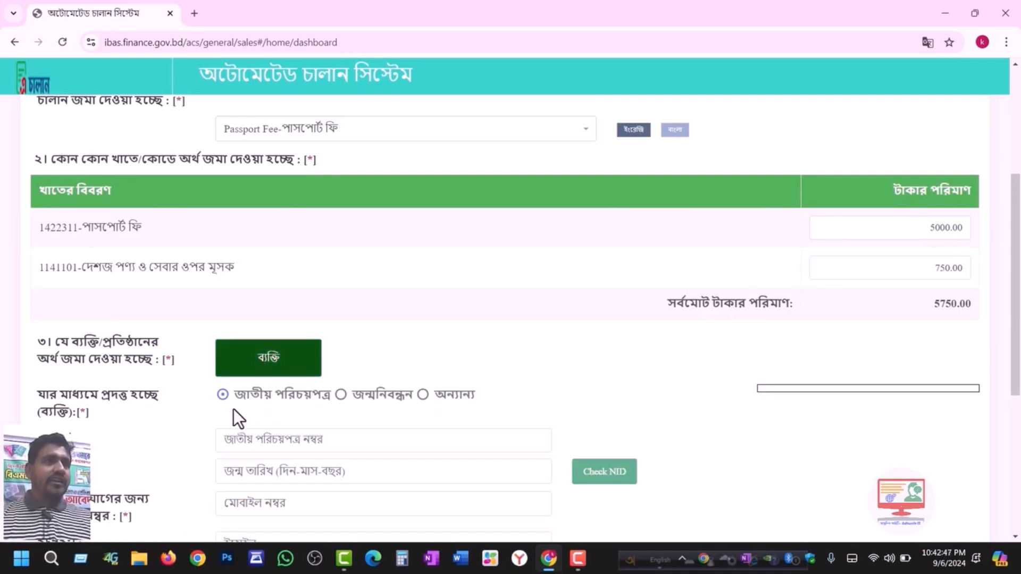
pyautogui.click(341, 395)
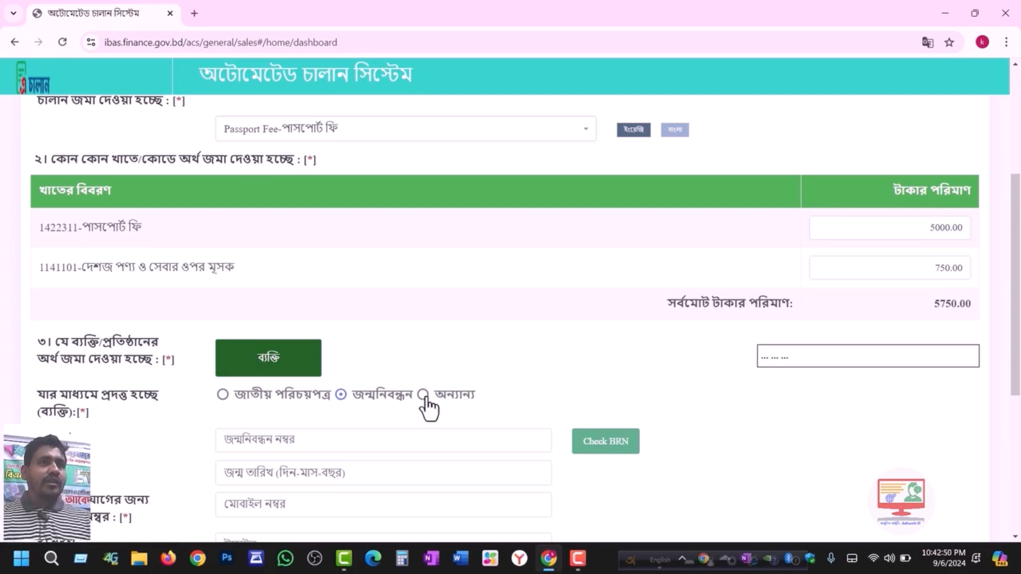
pyautogui.click(421, 396)
pyautogui.click(339, 396)
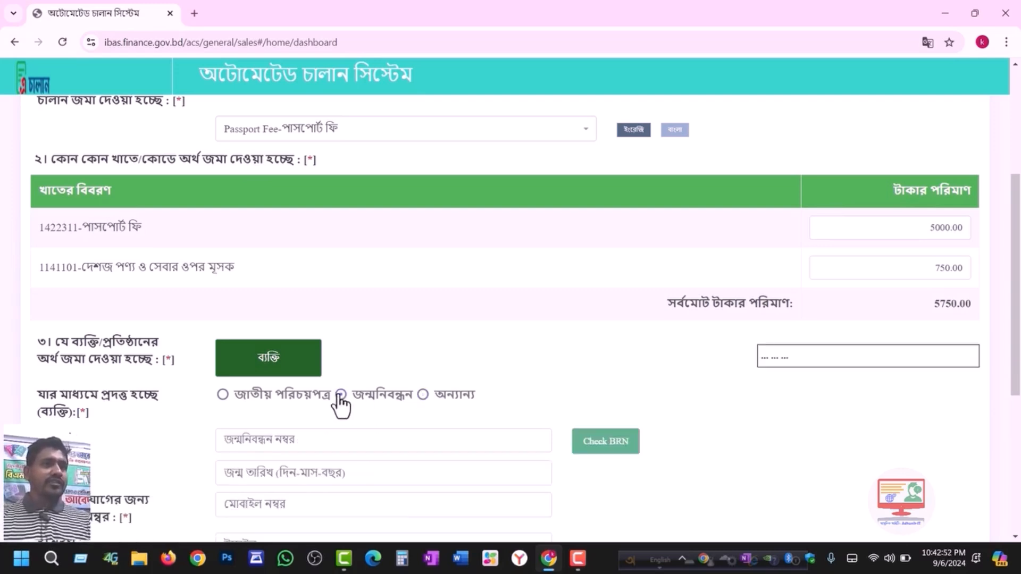
pyautogui.click(301, 440)
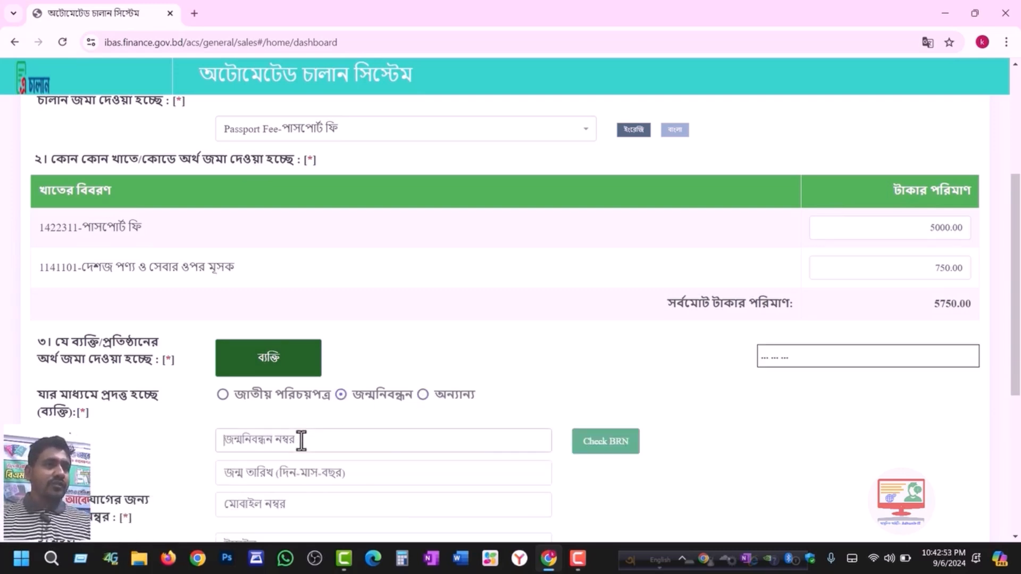
pyautogui.click(221, 396)
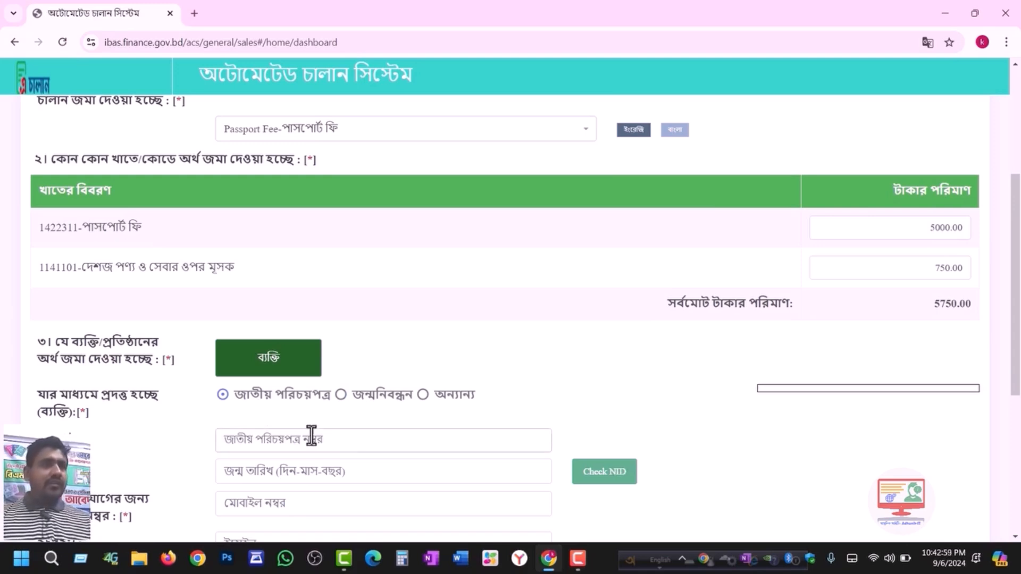
# - Pick the birth date, enter the mobile number, and check the NID until it's found
pyautogui.scroll(-1, 309, 435)
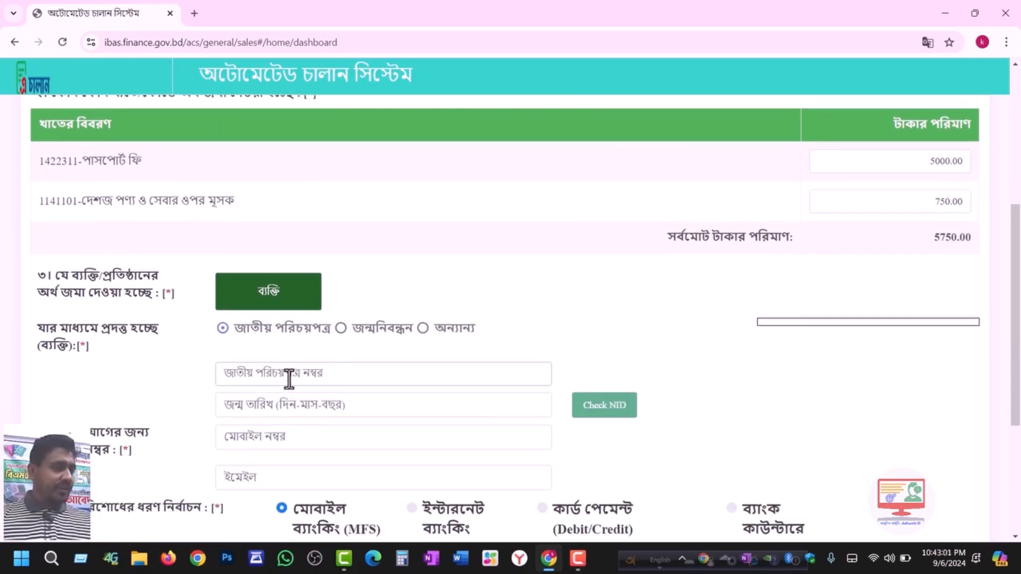
pyautogui.click(310, 406)
pyautogui.click(333, 286)
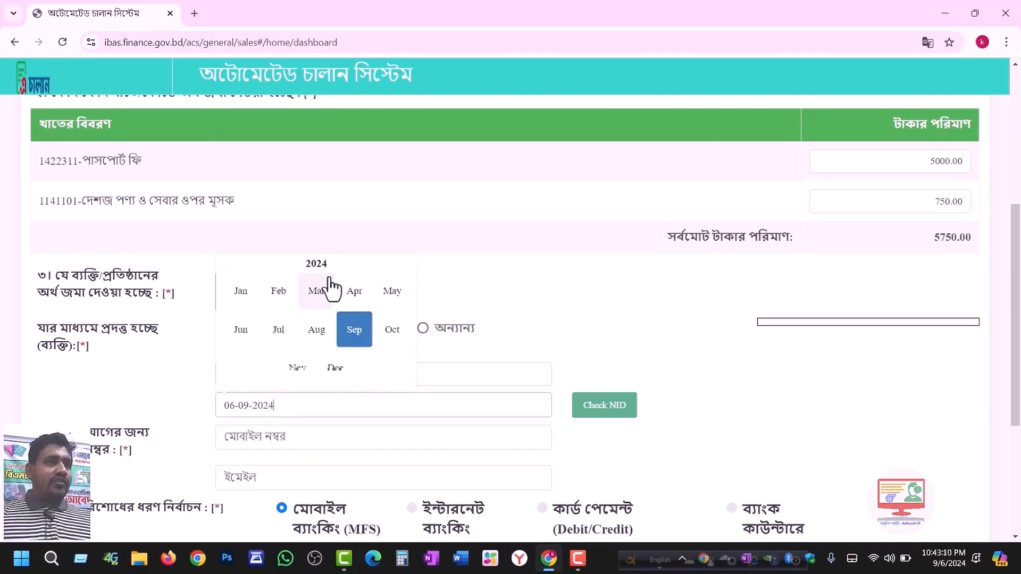
pyautogui.click(315, 266)
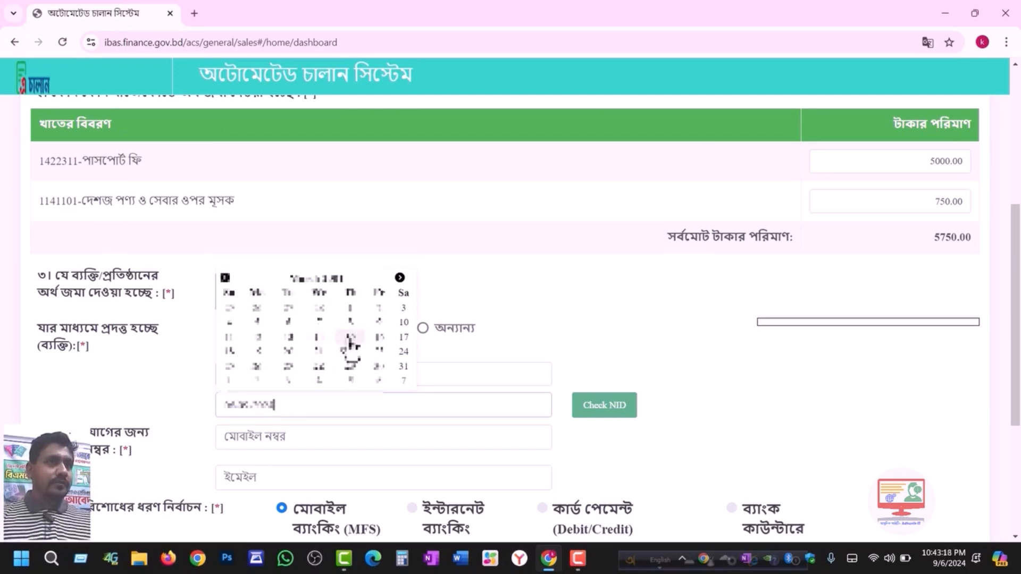
pyautogui.click(350, 346)
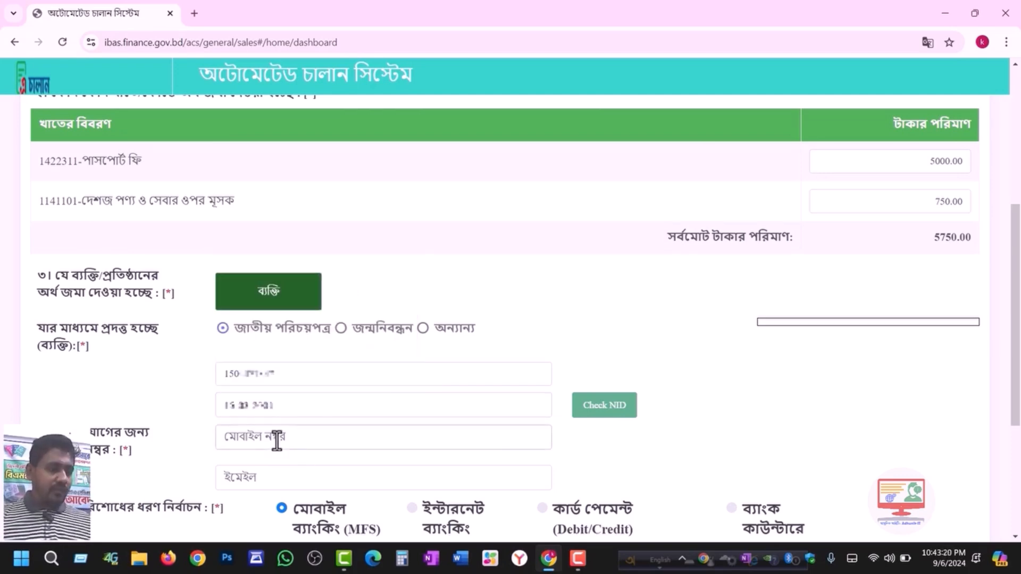
pyautogui.write('01')
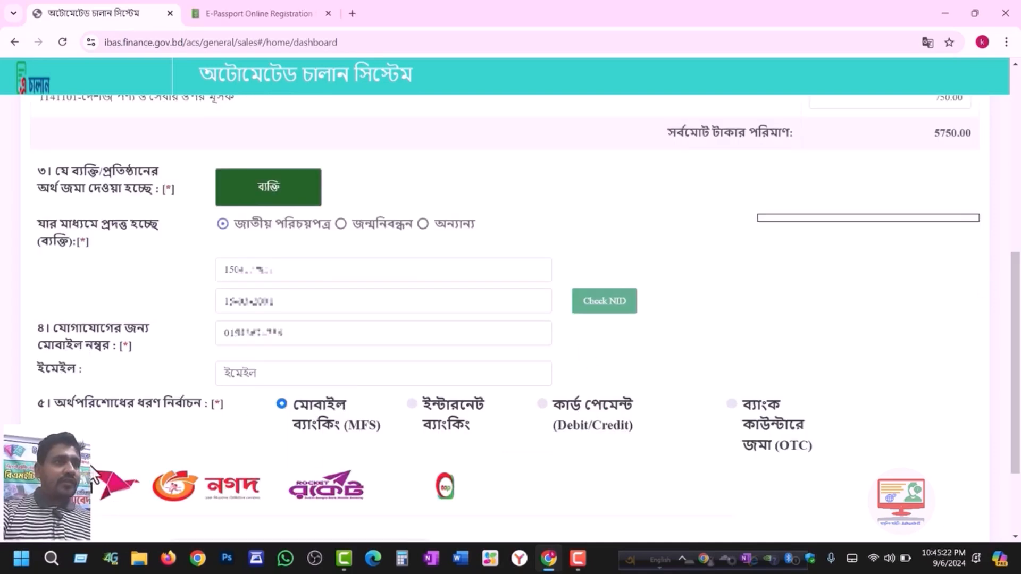
pyautogui.click(598, 306)
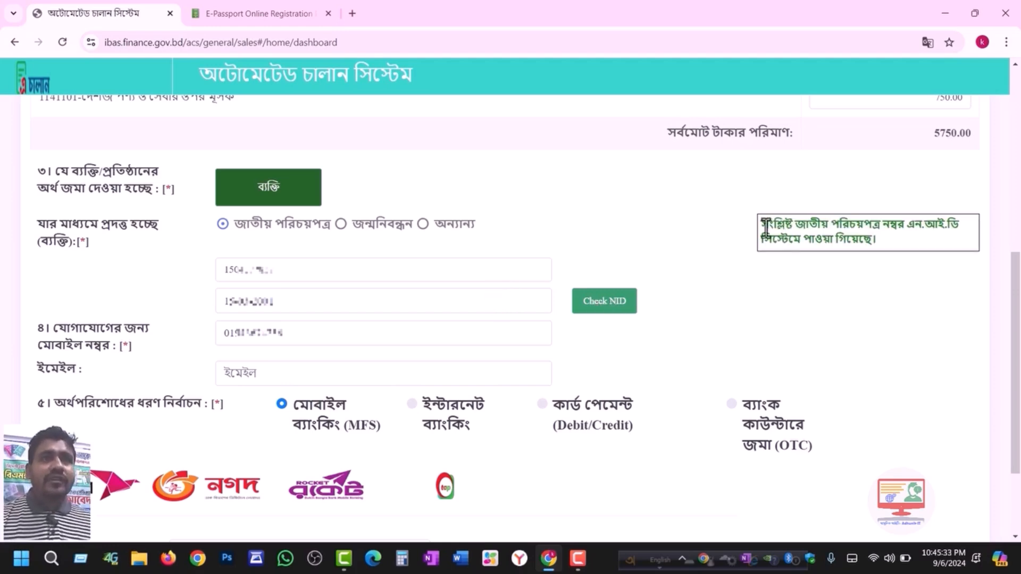
pyautogui.moveTo(760, 224); pyautogui.dragTo(792, 224)
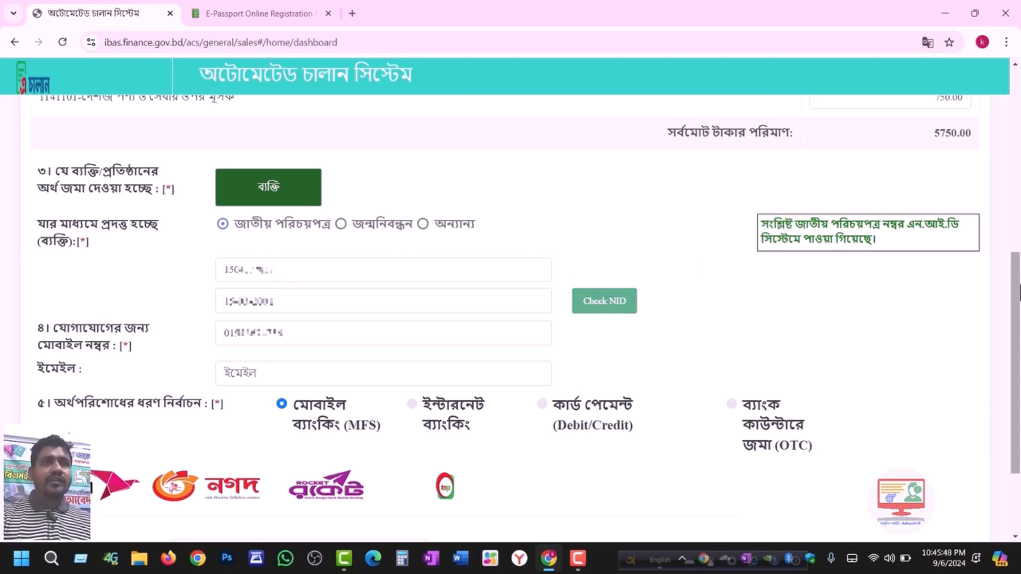
pyautogui.scroll(-2, 860, 333)
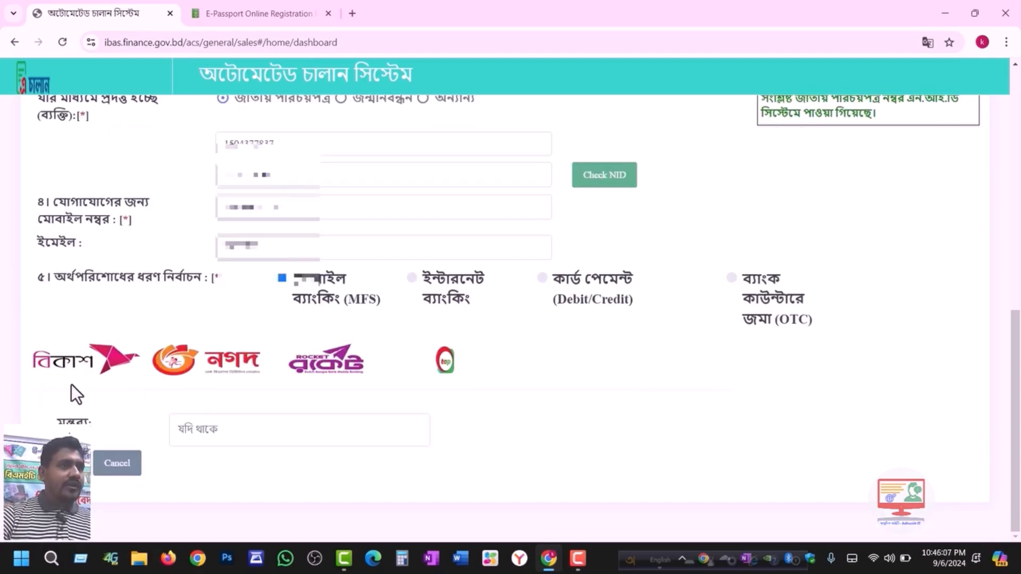
# - Choose bKash, check the 5750 plus 30.00 convenience fee (5780.00 total), and proceed to the gateway
pyautogui.click(72, 367)
pyautogui.scroll(-1, 445, 397)
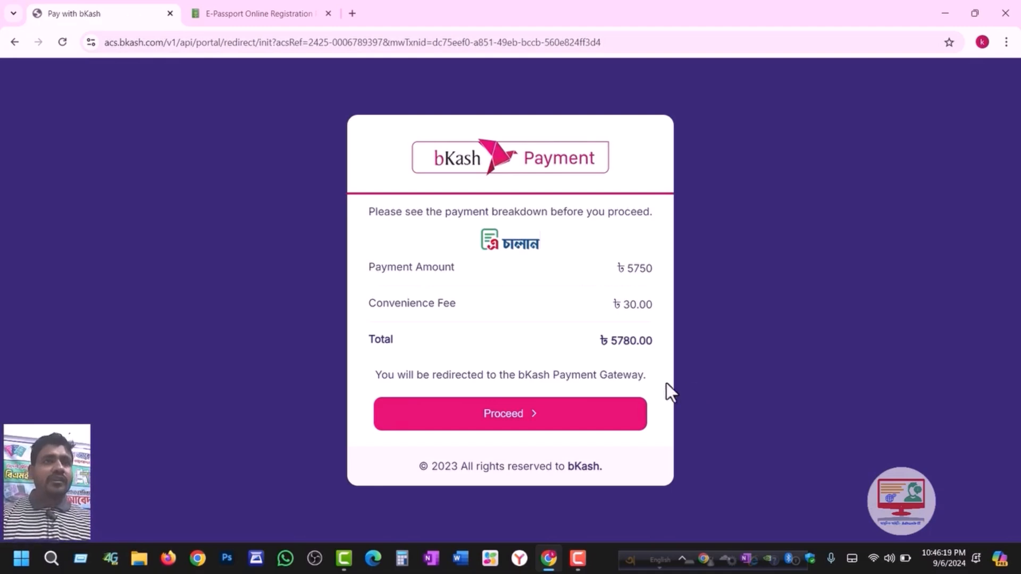
pyautogui.moveTo(625, 311); pyautogui.dragTo(638, 312)
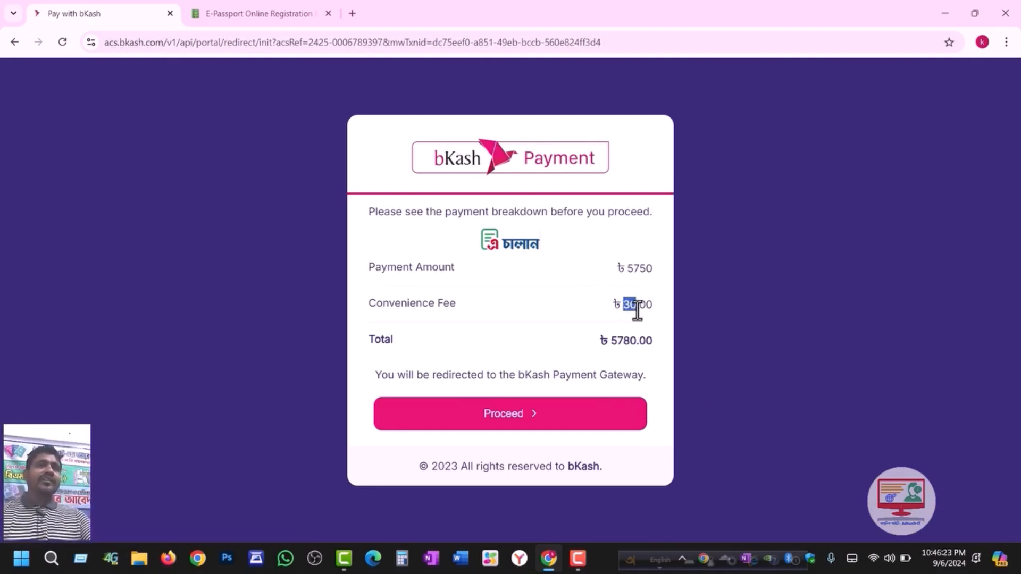
pyautogui.click(625, 304)
pyautogui.moveTo(649, 304); pyautogui.dragTo(624, 304)
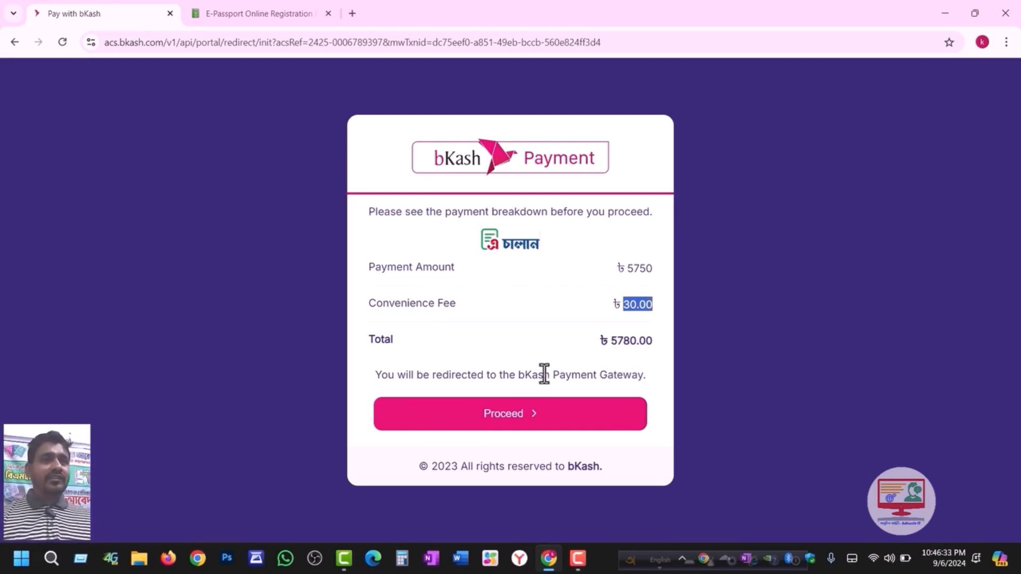
pyautogui.click(518, 415)
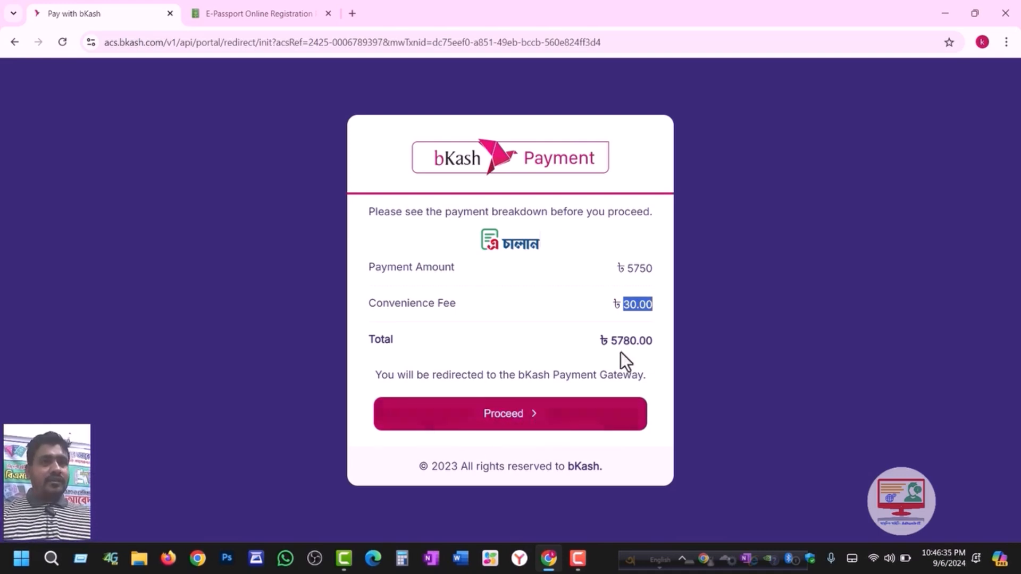
pyautogui.click(518, 426)
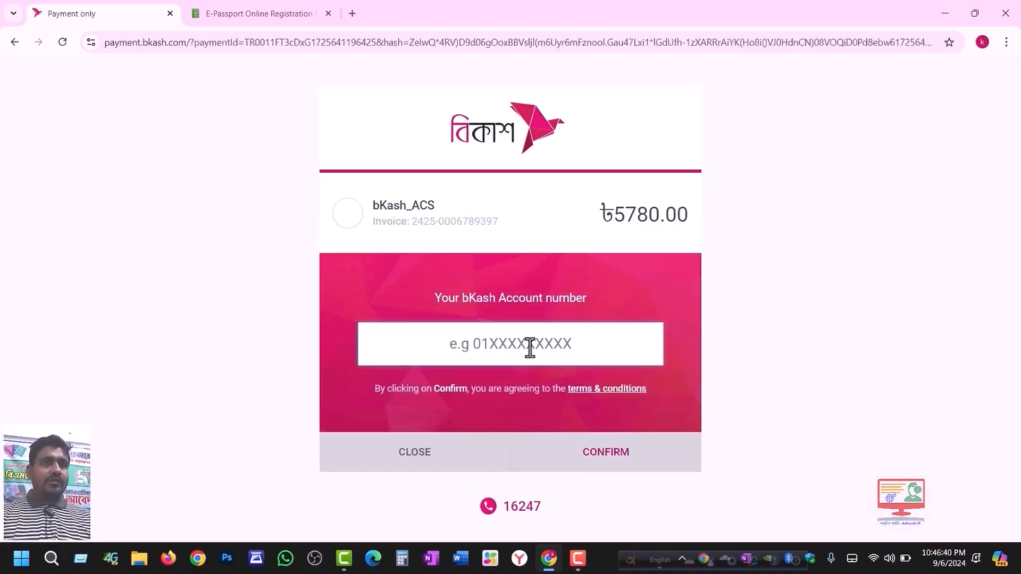
# - Enter the bKash account number and submit it
pyautogui.write('016177')
pyautogui.write('•••••')
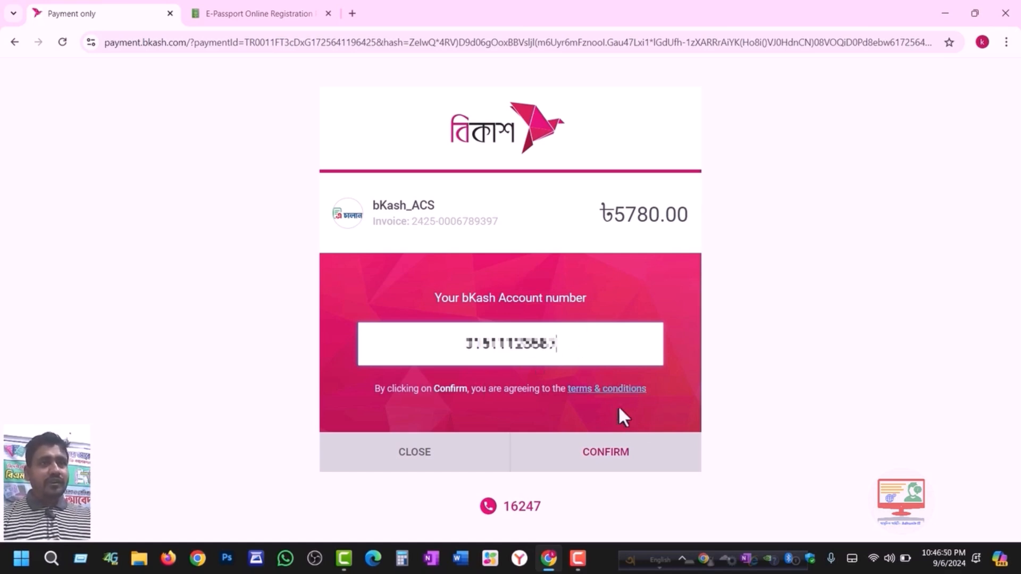
pyautogui.click(613, 464)
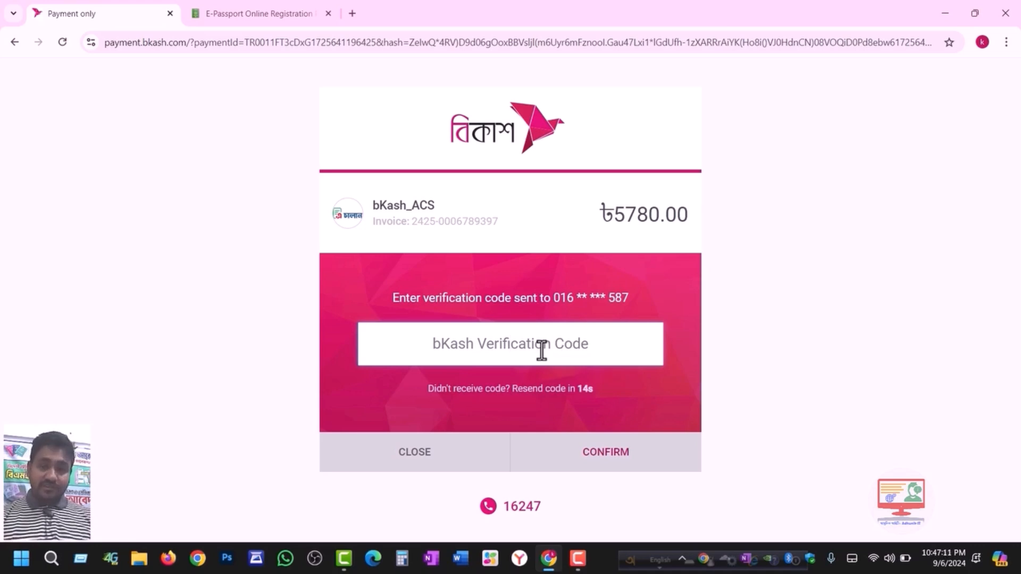
# - Enter the verification code and PIN to authorize the 5780.00 payment, declining to save the PIN
pyautogui.write('123456')
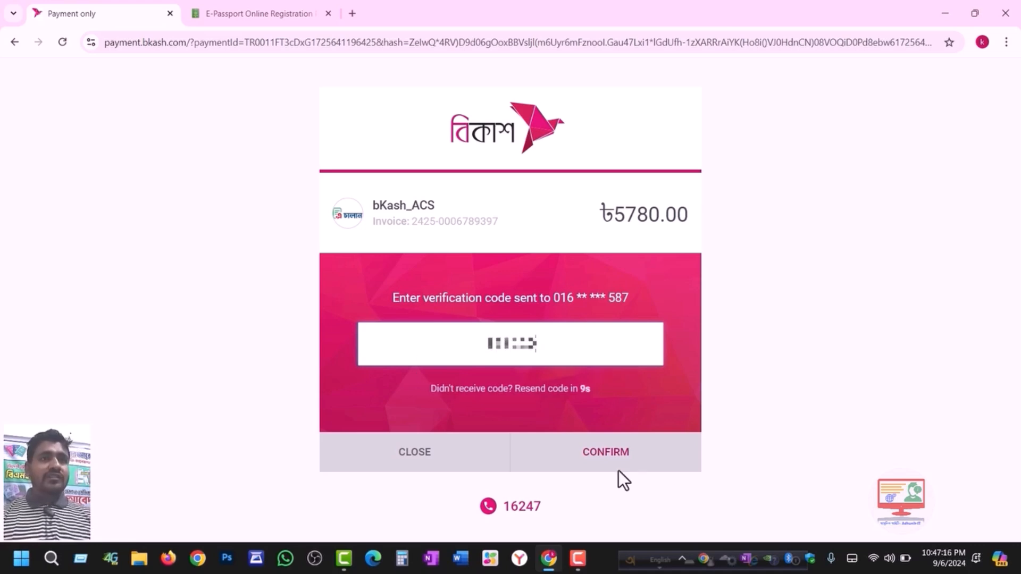
pyautogui.click(606, 459)
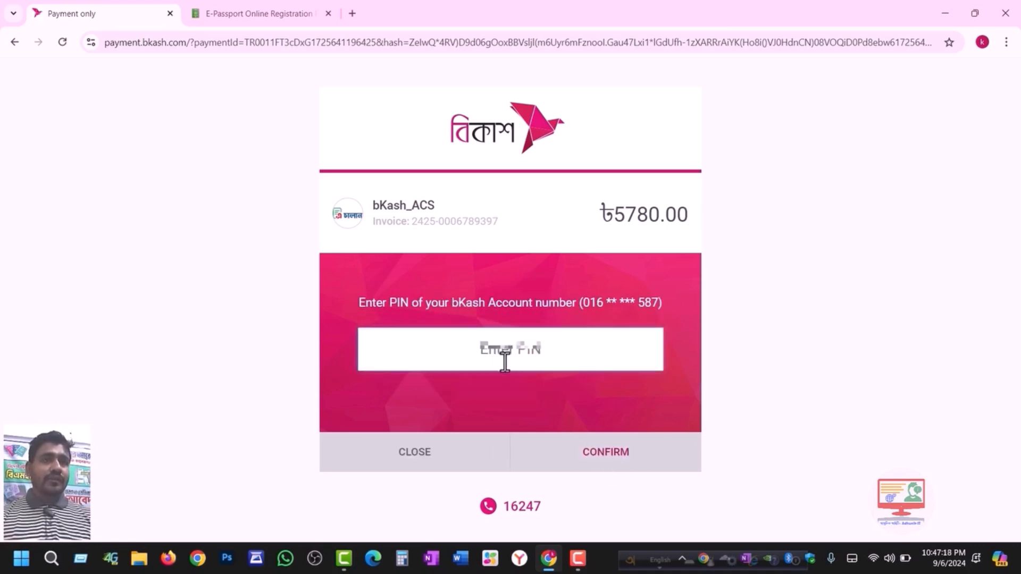
pyautogui.click(503, 358)
pyautogui.write('12345')
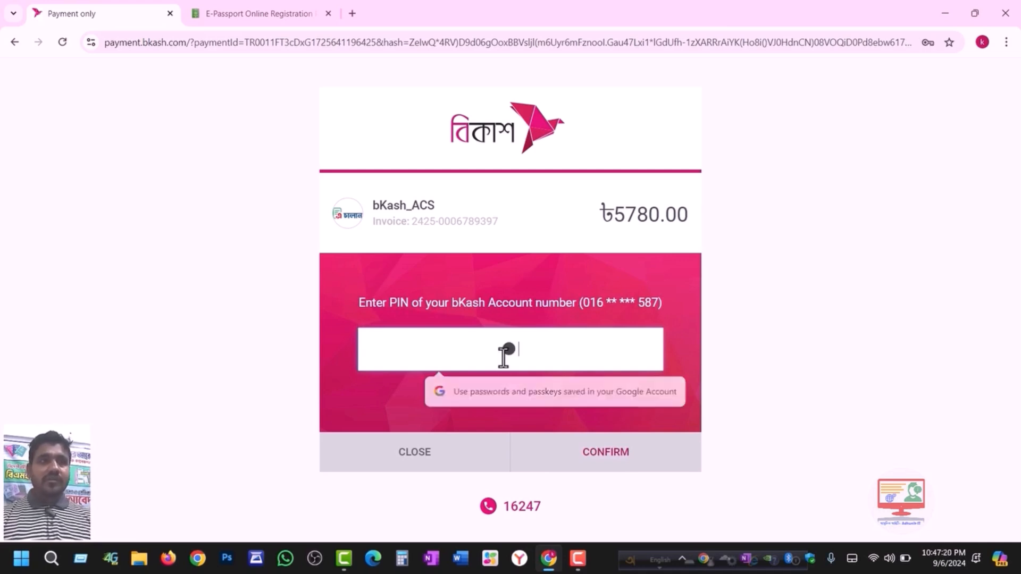
pyautogui.click(597, 464)
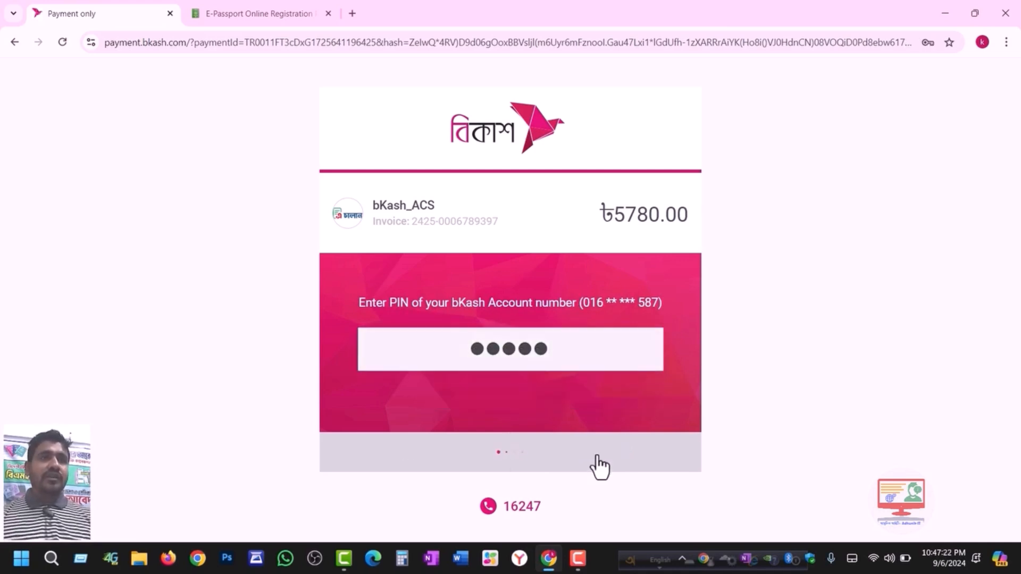
pyautogui.click(929, 243)
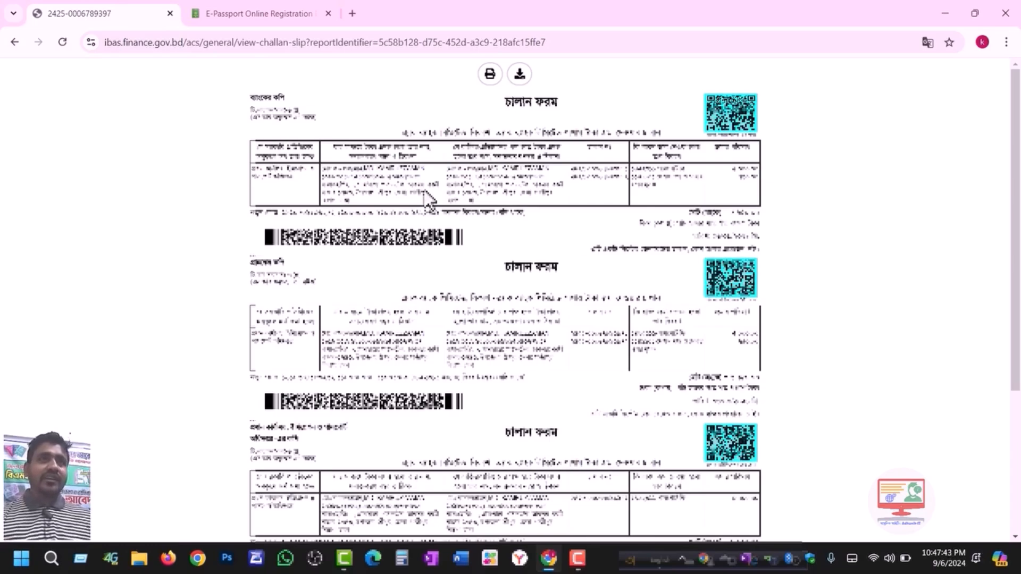
# - Review the challan slip's copies, then open its 2-sheet print dialog with More settings expanded
pyautogui.scroll(-3, 561, 226)
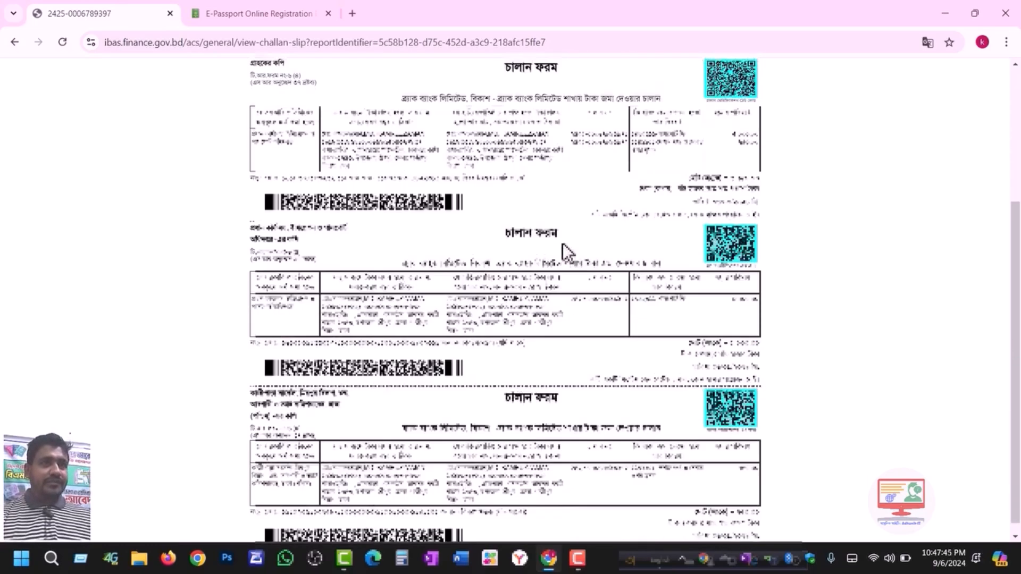
pyautogui.scroll(1, 405, 319)
pyautogui.scroll(-4, 452, 266)
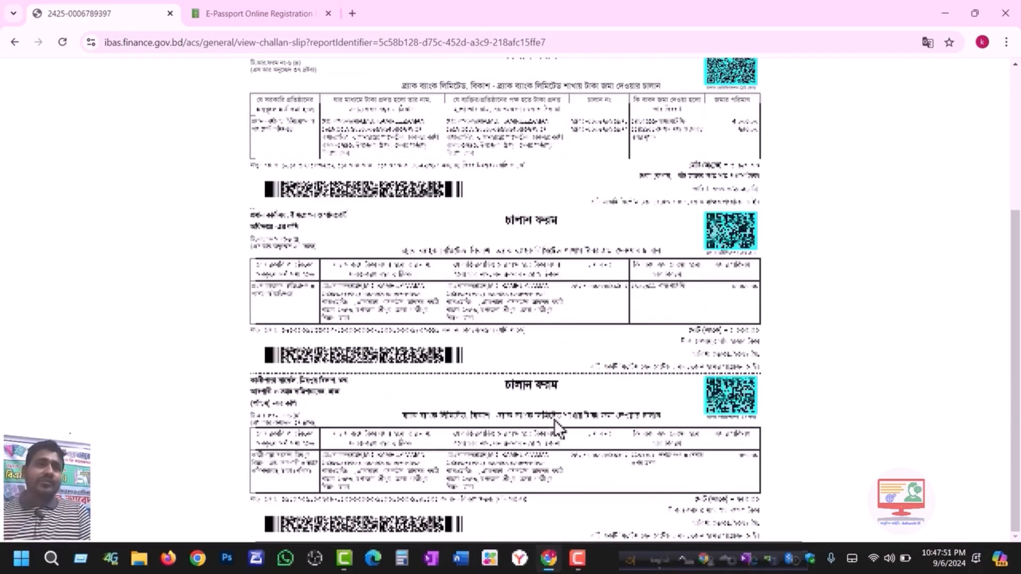
pyautogui.scroll(4, 556, 425)
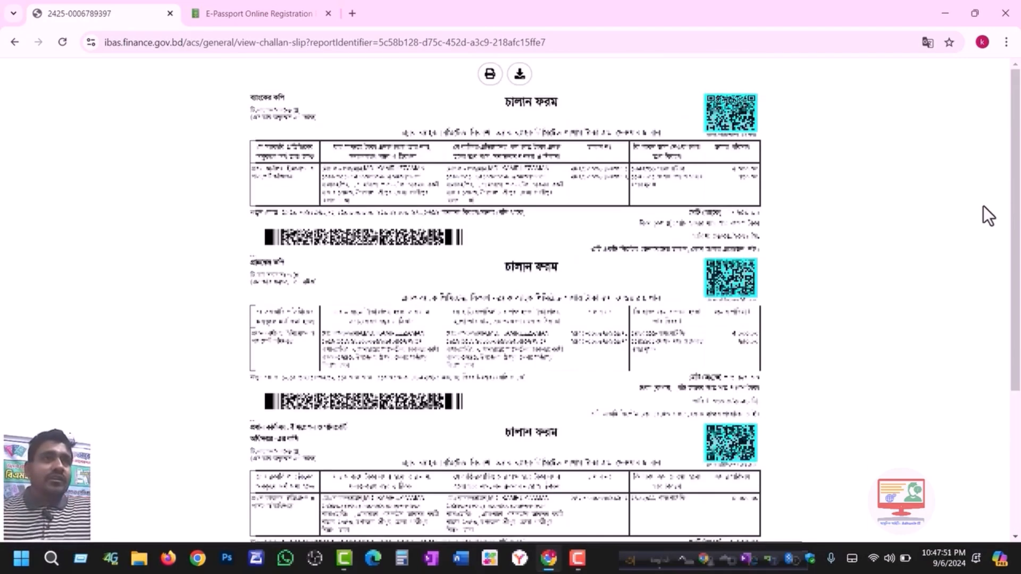
pyautogui.click(489, 74)
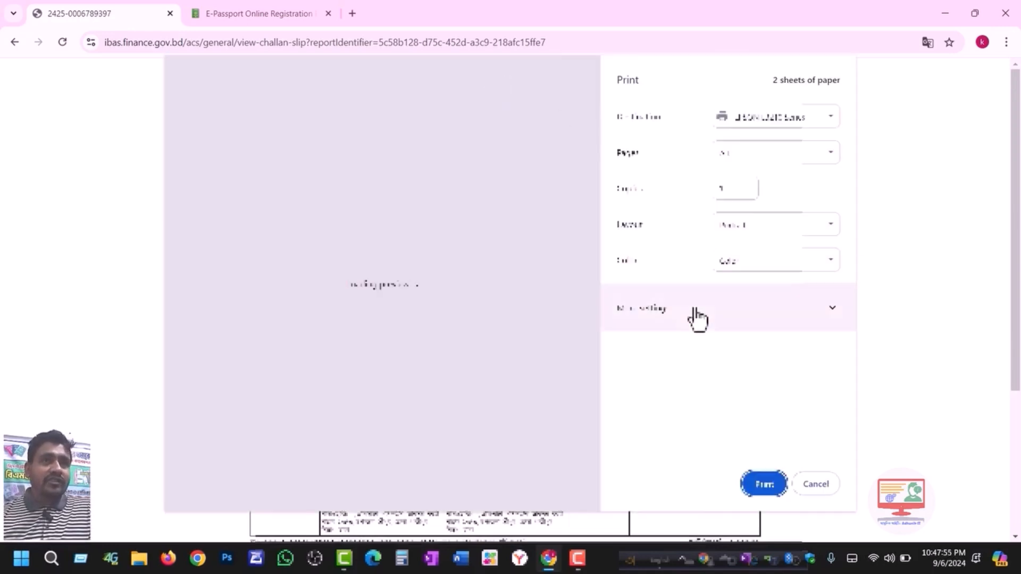
pyautogui.click(695, 312)
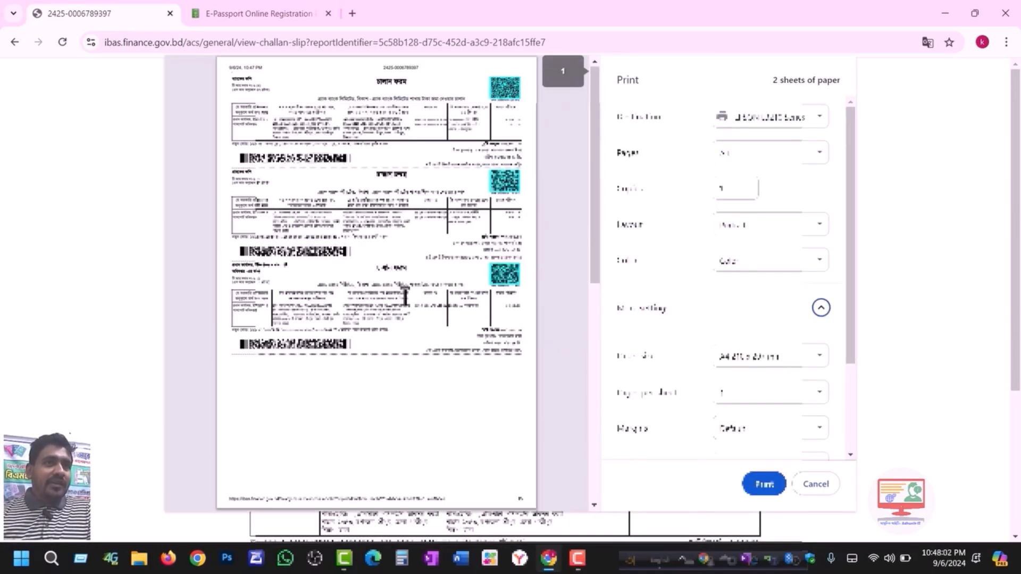